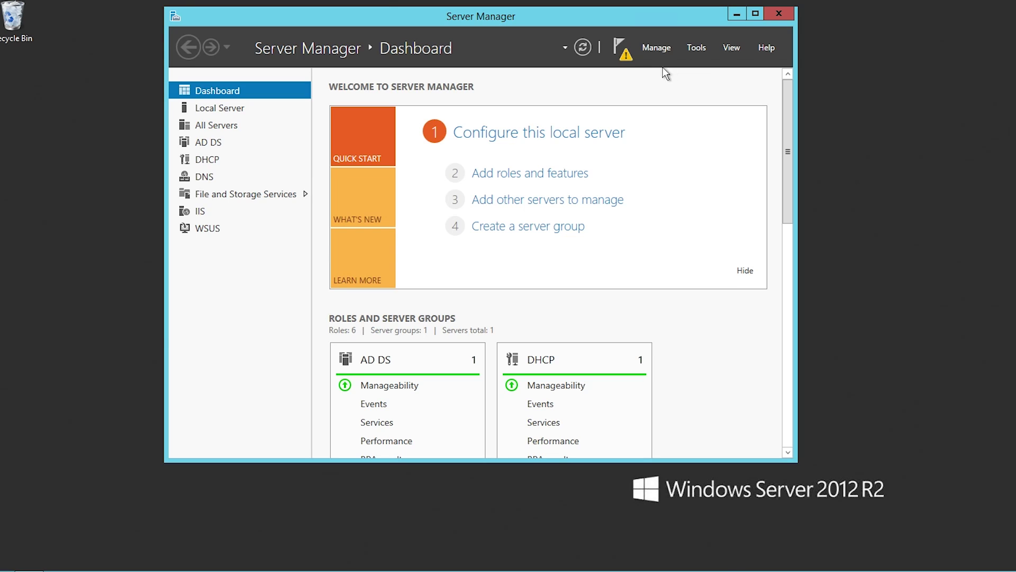
Launch Group Policy Management from Server Manager's Tools menu.
{"action": "left_click", "coordinate": [701, 46]}
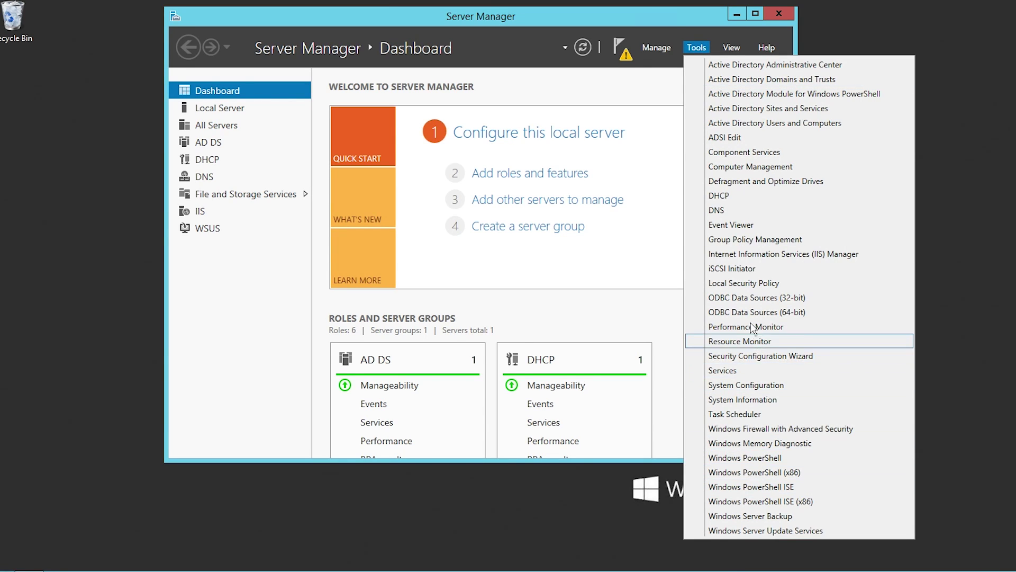
{"action": "left_click", "coordinate": [771, 241]}
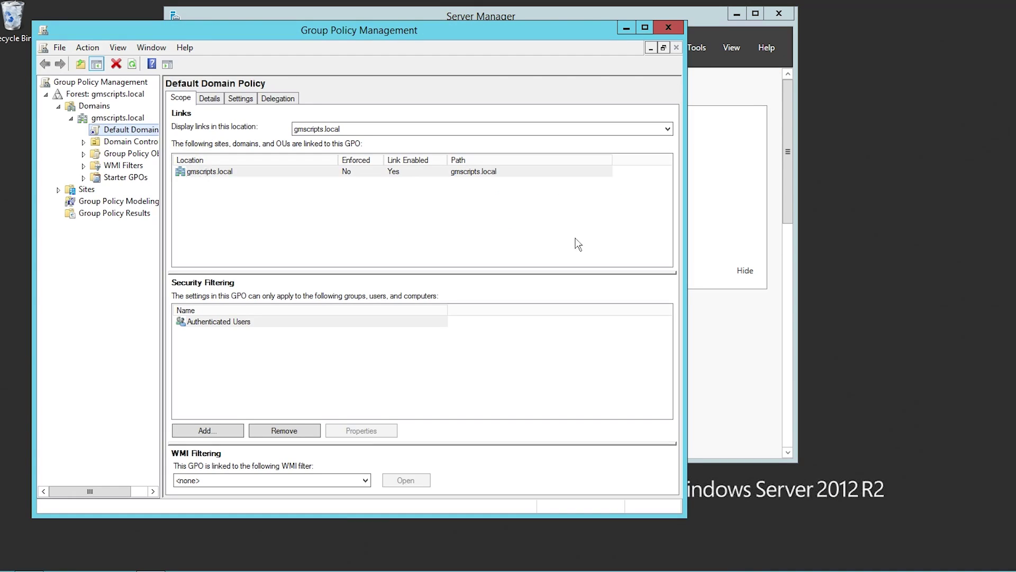
Move the console right and expand Forest > Domains > gmscripts.local in the tree.
{"action": "left_click_drag", "start_coordinate": [313, 36], "coordinate": [460, 30]}
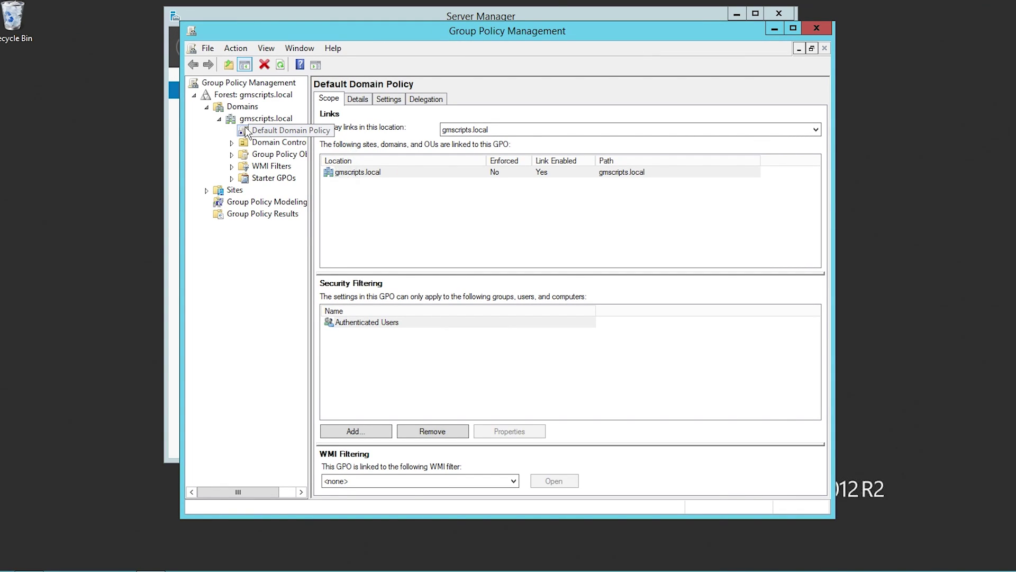
{"action": "left_click", "coordinate": [194, 95]}
{"action": "left_click", "coordinate": [221, 82]}
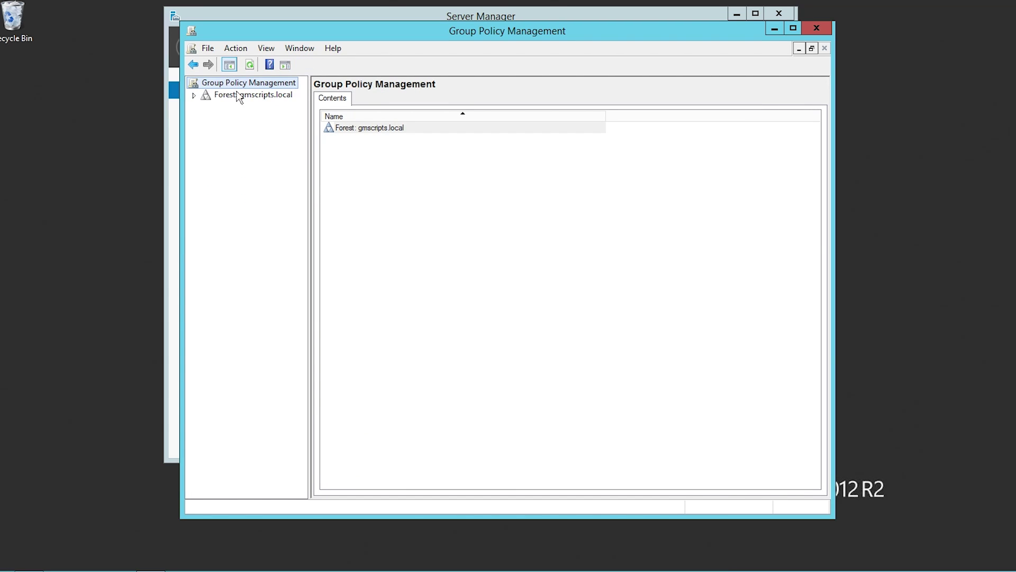
{"action": "left_click", "coordinate": [243, 96]}
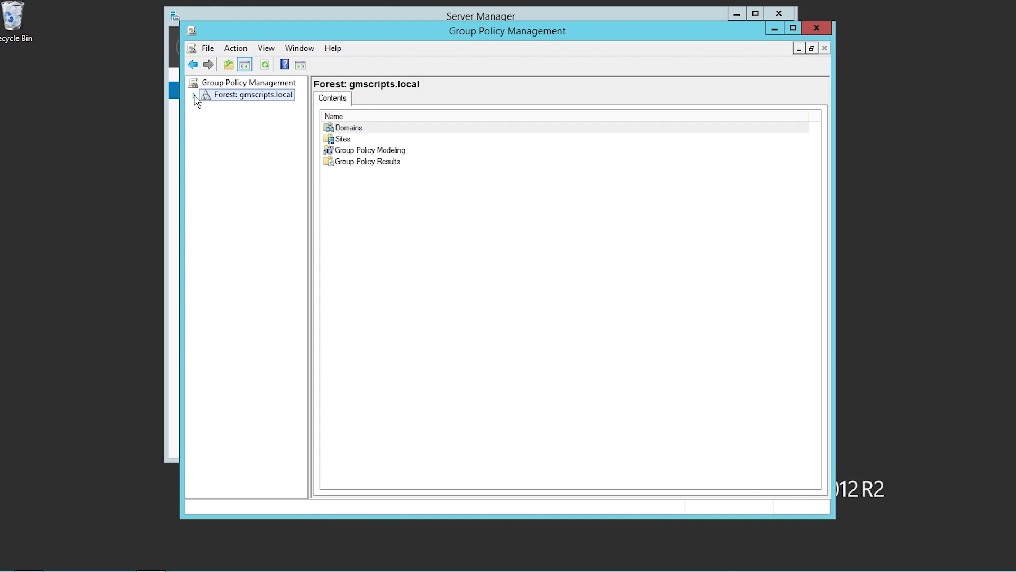
{"action": "left_click", "coordinate": [194, 95]}
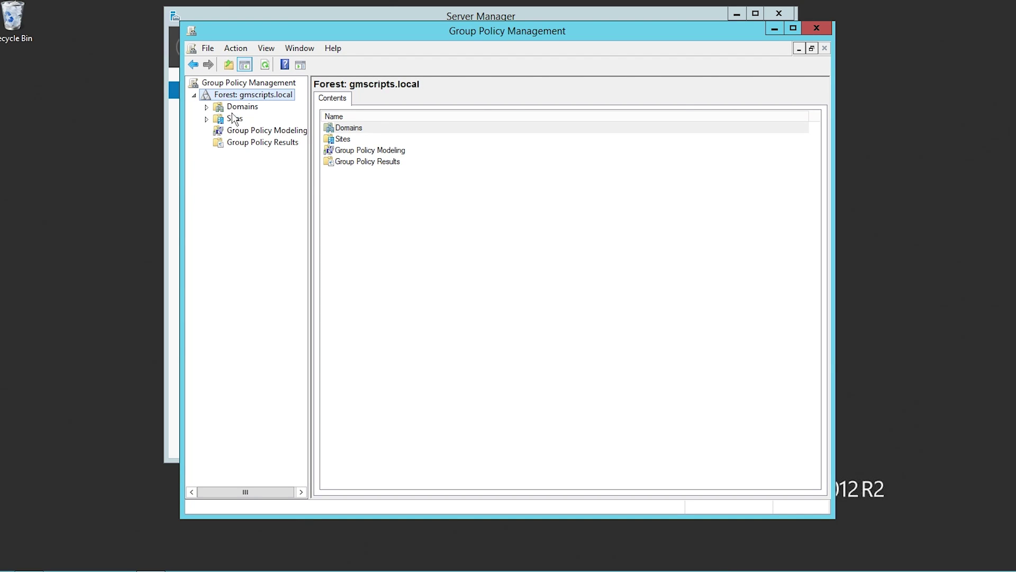
{"action": "left_click", "coordinate": [233, 107]}
{"action": "left_click", "coordinate": [206, 106]}
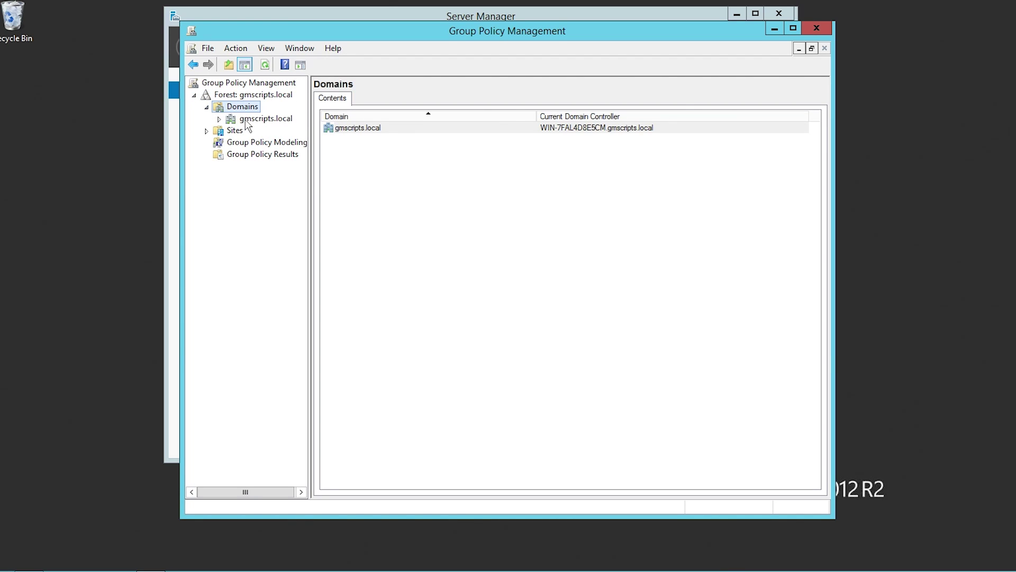
{"action": "left_click", "coordinate": [262, 118]}
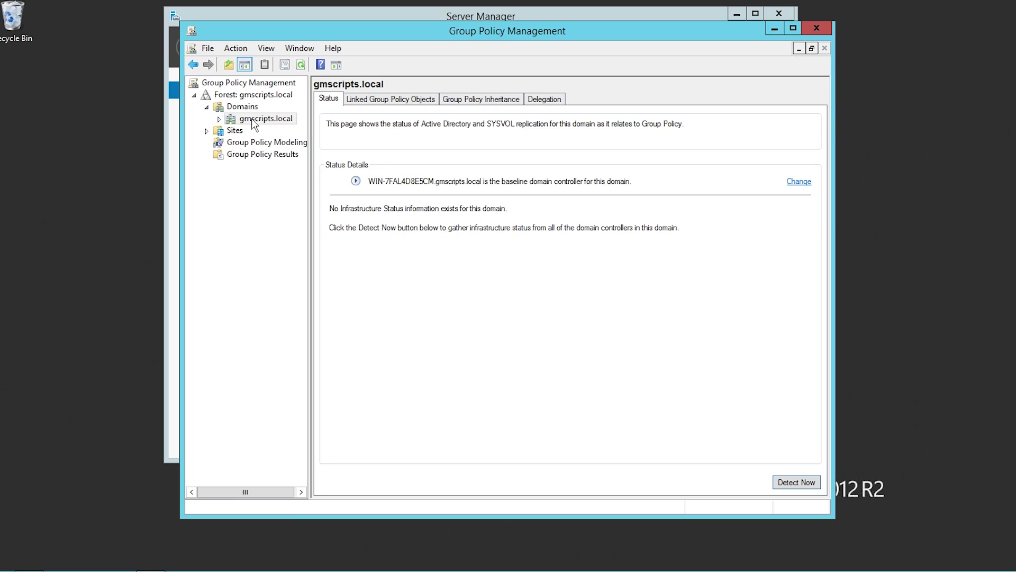
{"action": "left_click", "coordinate": [219, 119]}
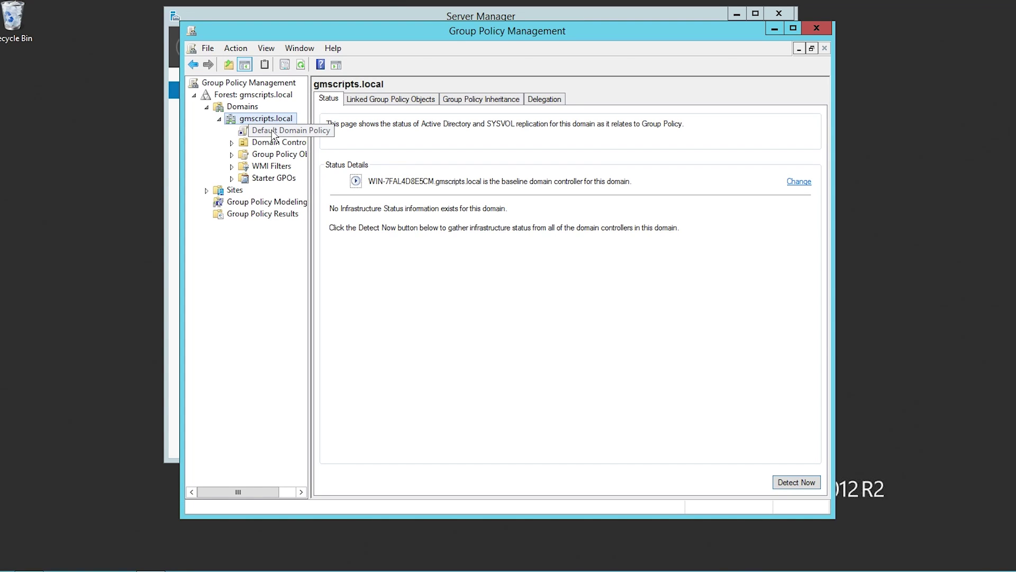
Widen the tree pane, expand Domain Controllers and Group Policy Objects, then reselect gmscripts.local.
{"action": "left_click_drag", "start_coordinate": [309, 109], "coordinate": [356, 110]}
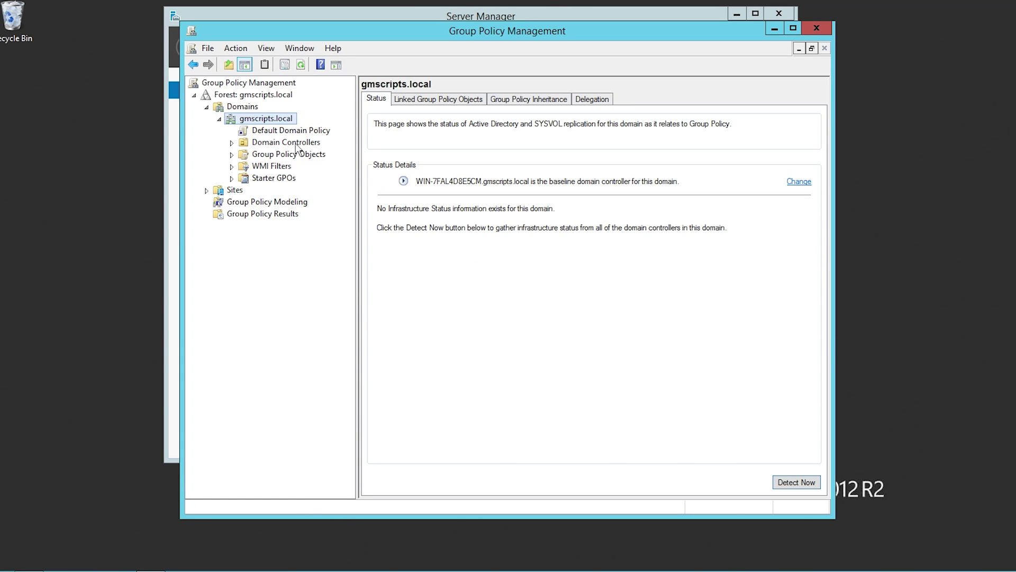
{"action": "left_click", "coordinate": [231, 143]}
{"action": "left_click", "coordinate": [264, 143]}
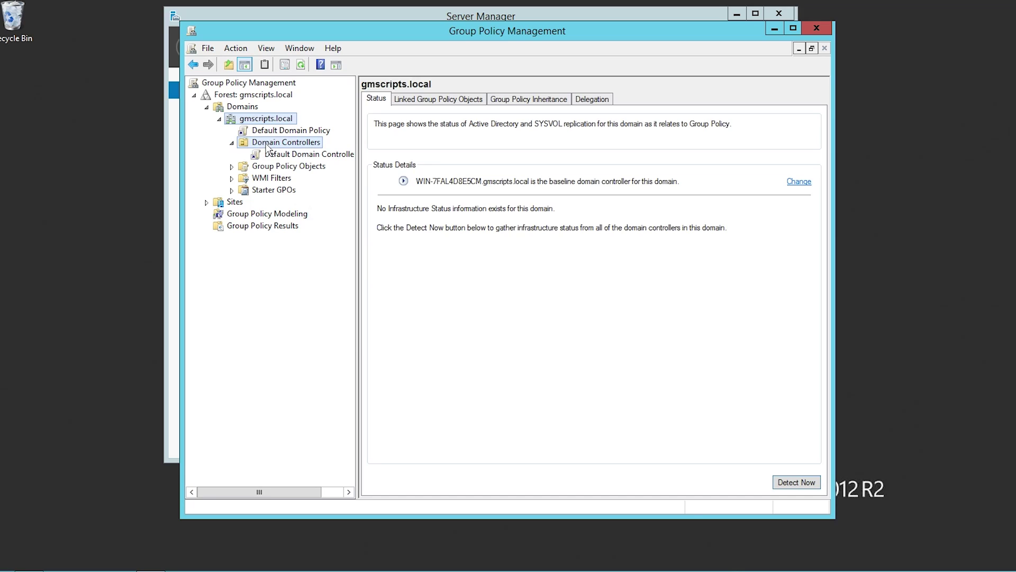
{"action": "left_click", "coordinate": [268, 168]}
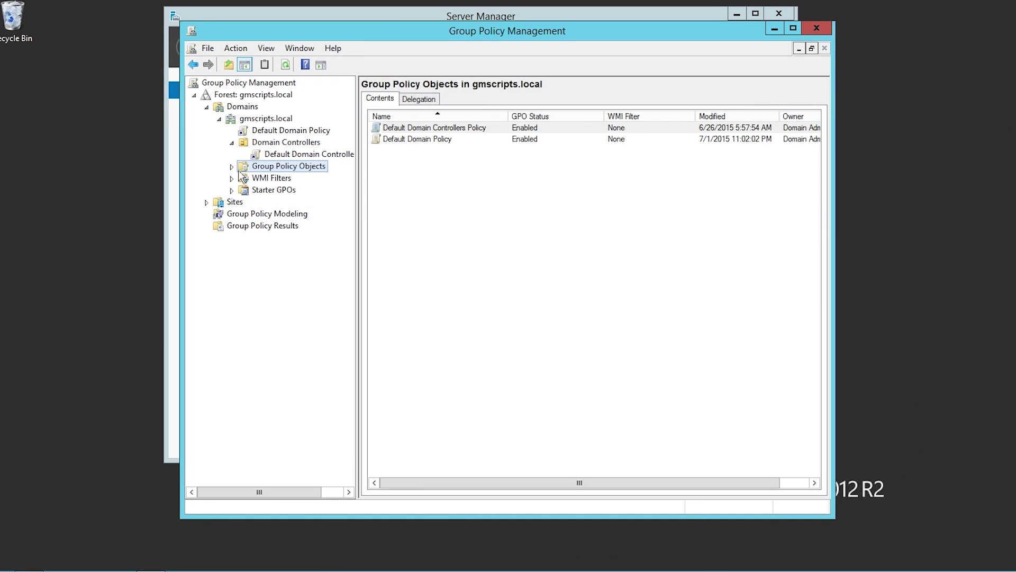
{"action": "left_click", "coordinate": [232, 167]}
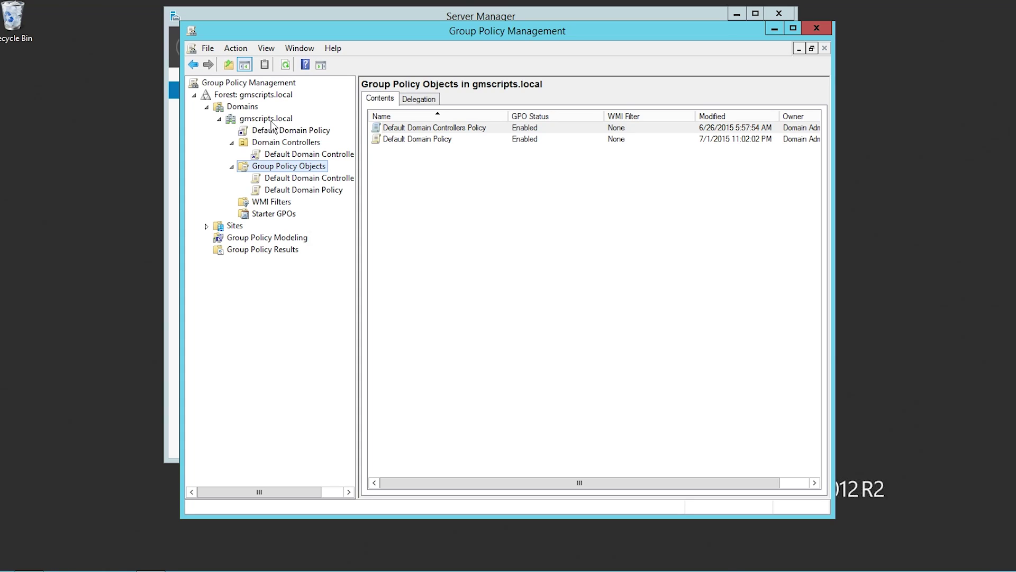
{"action": "left_click", "coordinate": [271, 121]}
Open the Default Domain Policy link and tick 'Do not show this message again' on the warning.
{"action": "left_click", "coordinate": [282, 130]}
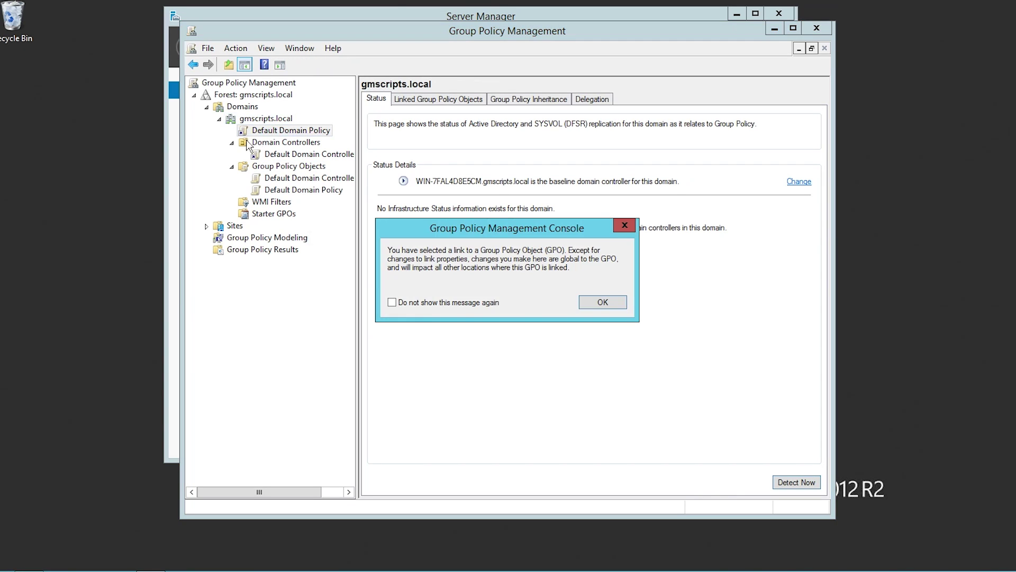
{"action": "left_click", "coordinate": [603, 303]}
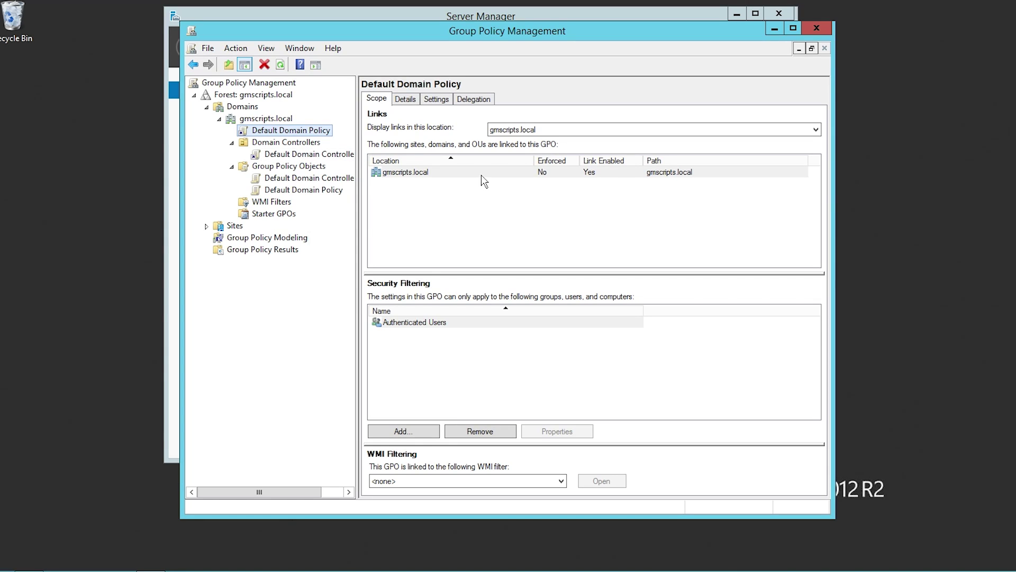
{"action": "left_click", "coordinate": [314, 190]}
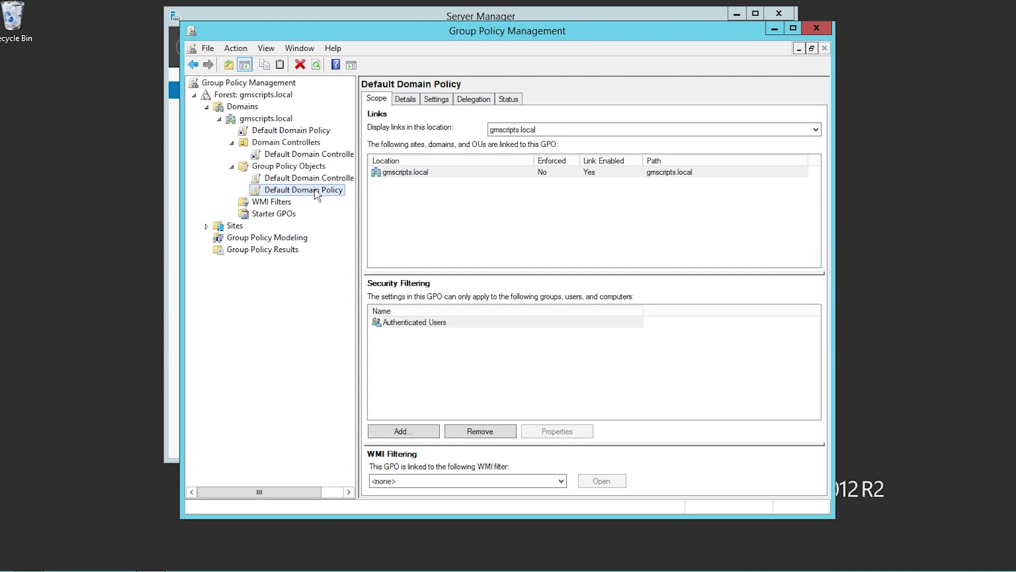
{"action": "left_click", "coordinate": [296, 133]}
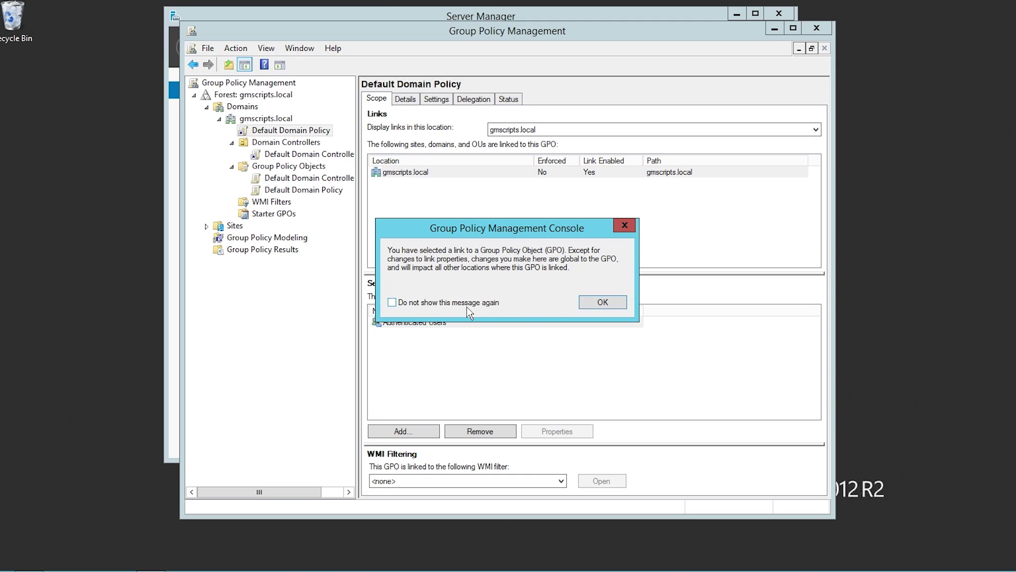
{"action": "left_click", "coordinate": [484, 304]}
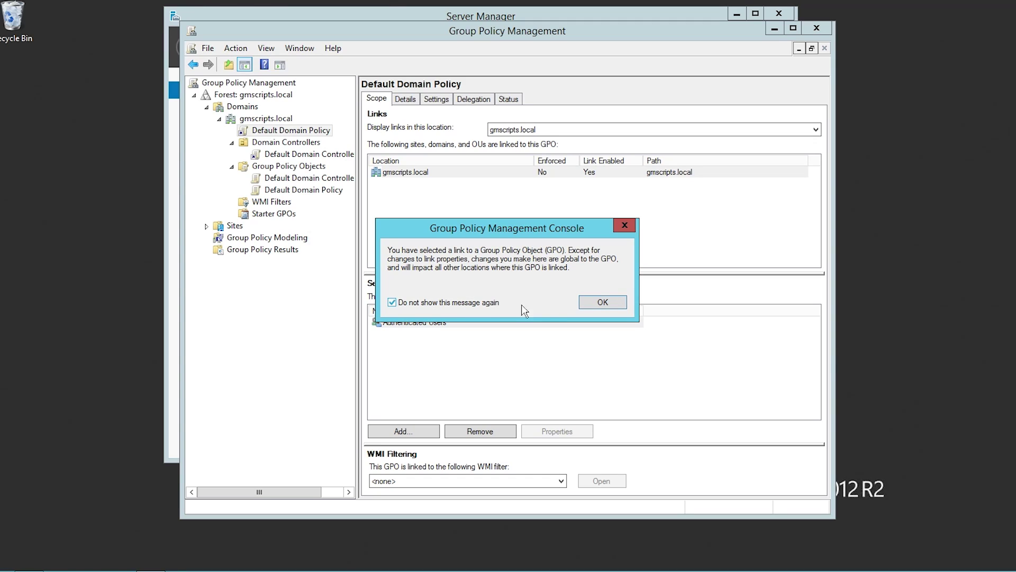
{"action": "left_click", "coordinate": [602, 303]}
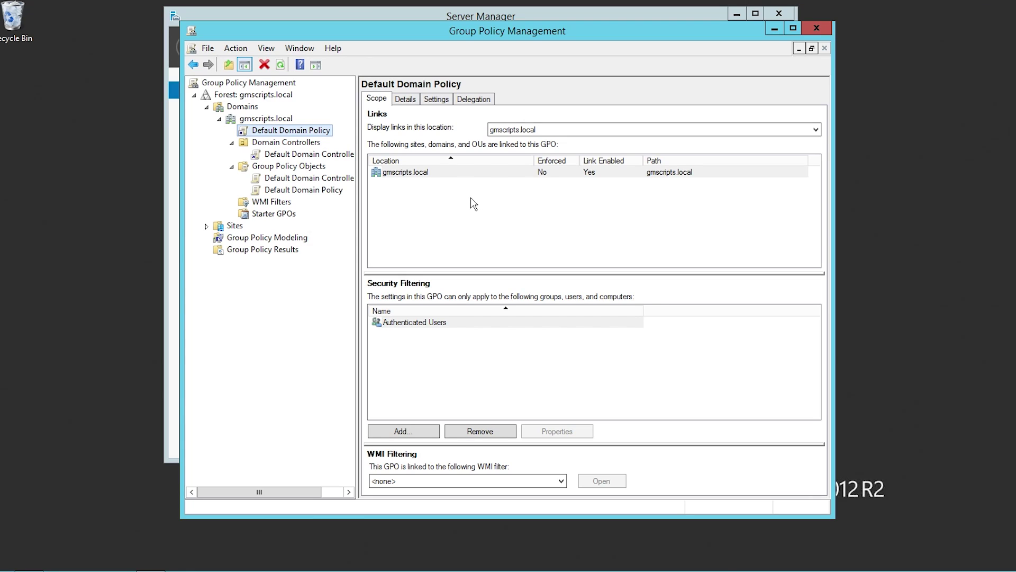
{"action": "left_click", "coordinate": [539, 130]}
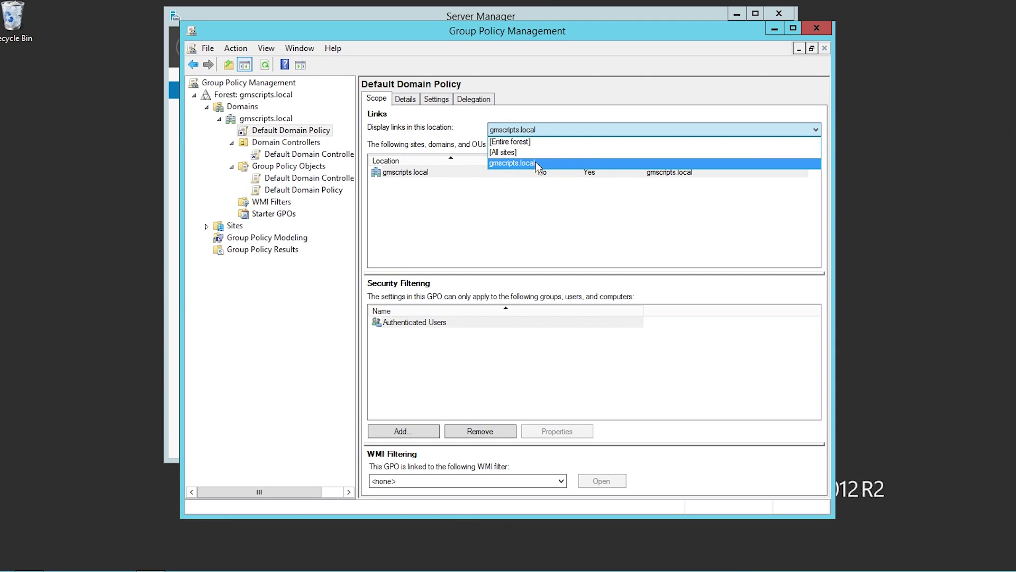
{"action": "left_click", "coordinate": [535, 161]}
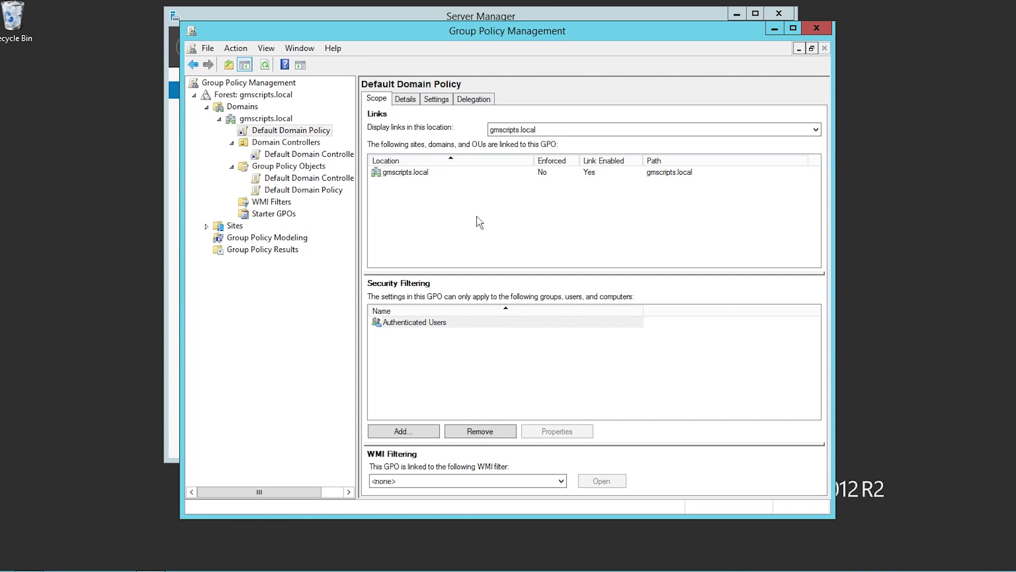
{"action": "left_click", "coordinate": [412, 175]}
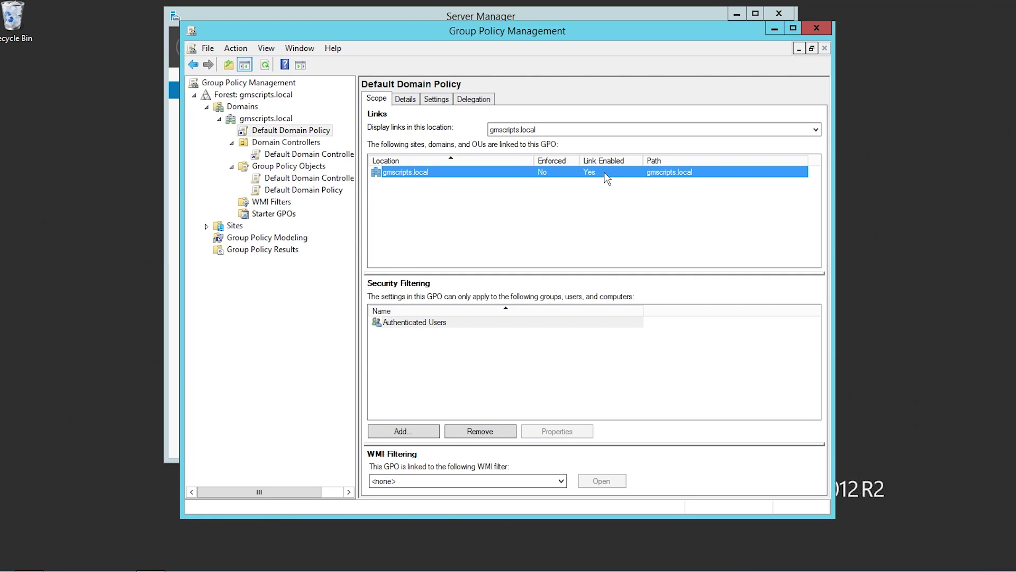
{"action": "right_click", "coordinate": [541, 176]}
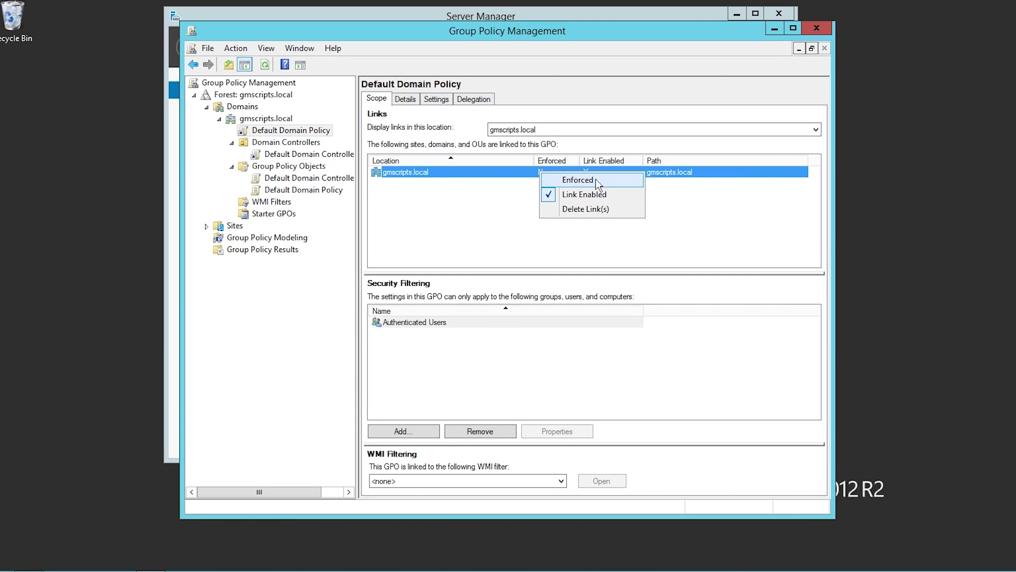
{"action": "left_click", "coordinate": [440, 204]}
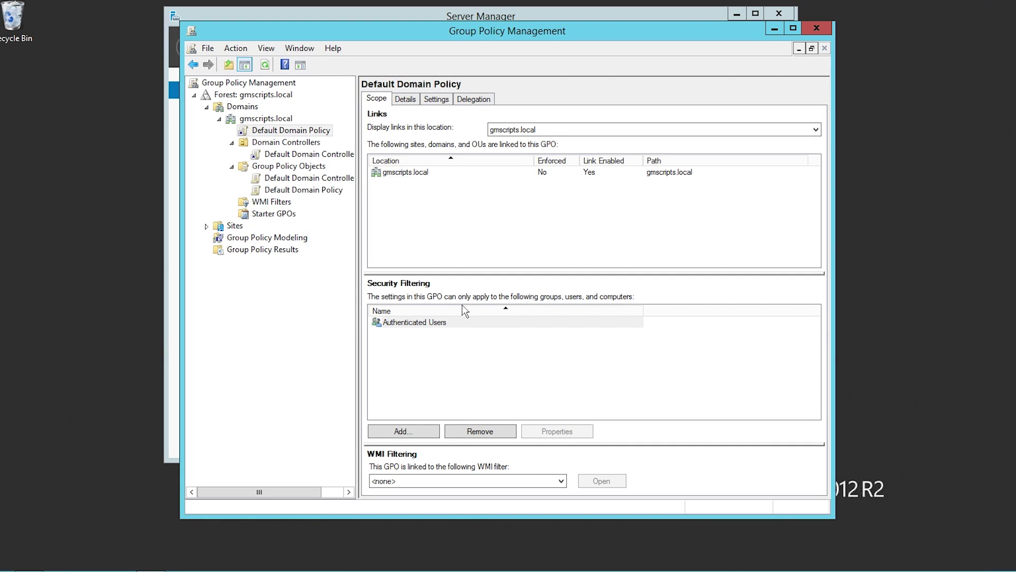
{"action": "left_click", "coordinate": [422, 324]}
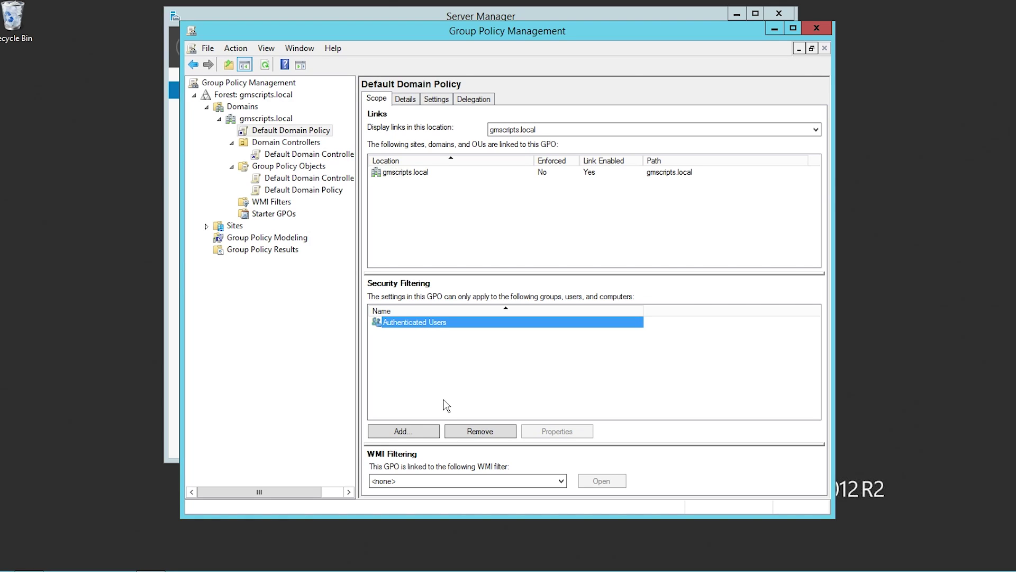
In the Advanced user/group search, list all domain users and groups with Find Now.
{"action": "left_click", "coordinate": [423, 430]}
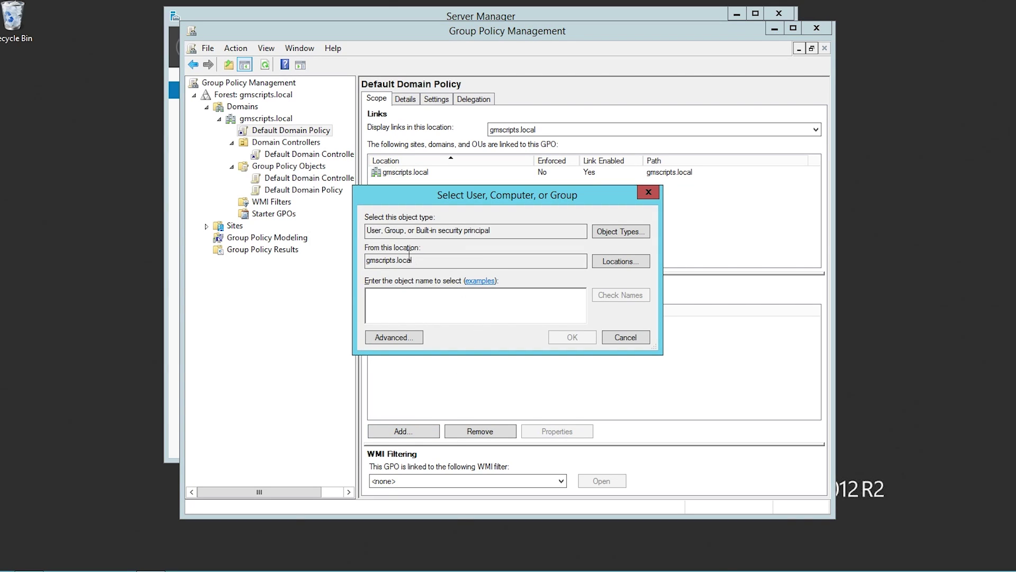
{"action": "left_click", "coordinate": [397, 337]}
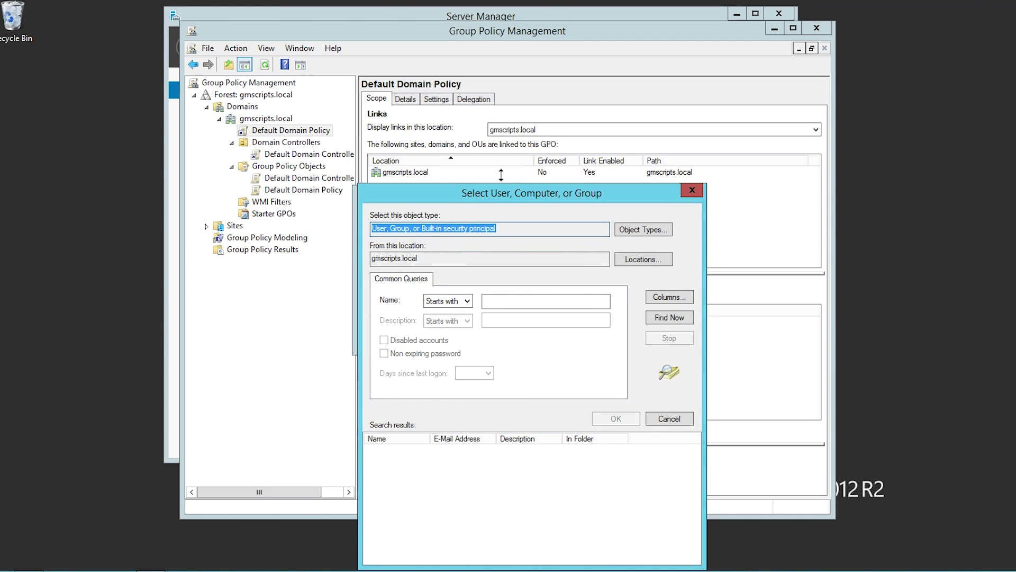
{"action": "left_click_drag", "start_coordinate": [529, 197], "coordinate": [529, 82]}
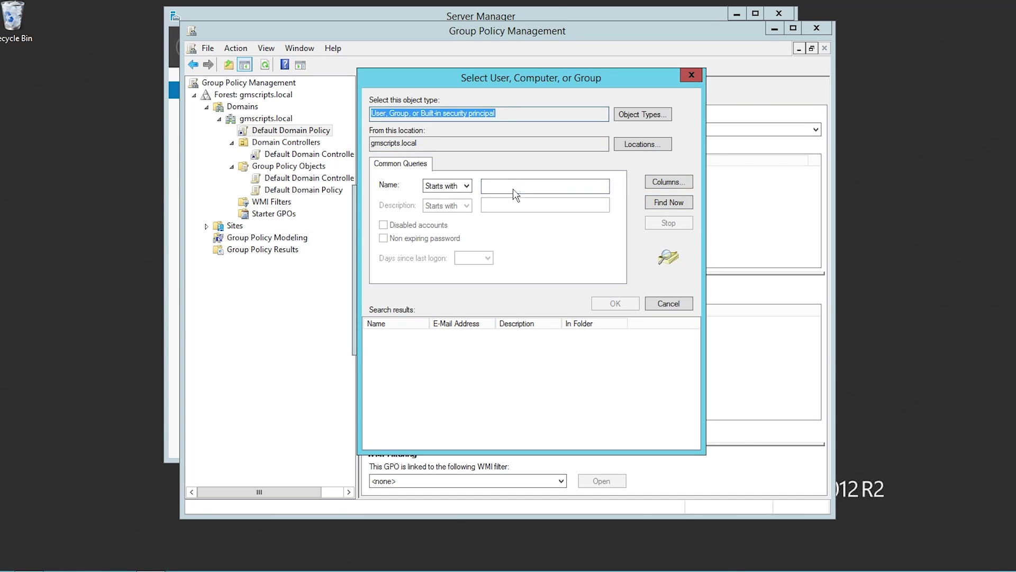
{"action": "left_click", "coordinate": [669, 203]}
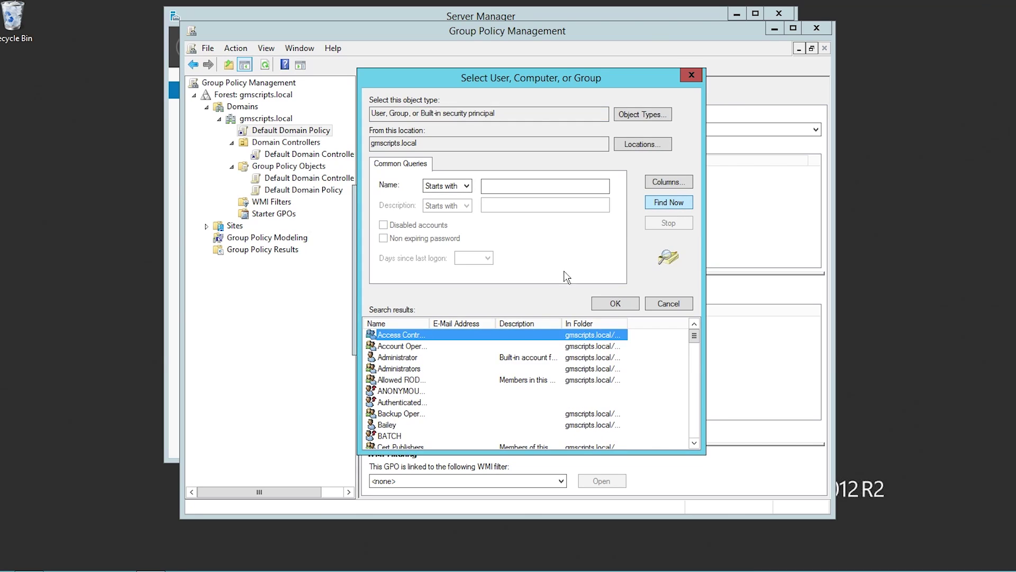
{"action": "left_click", "coordinate": [438, 358]}
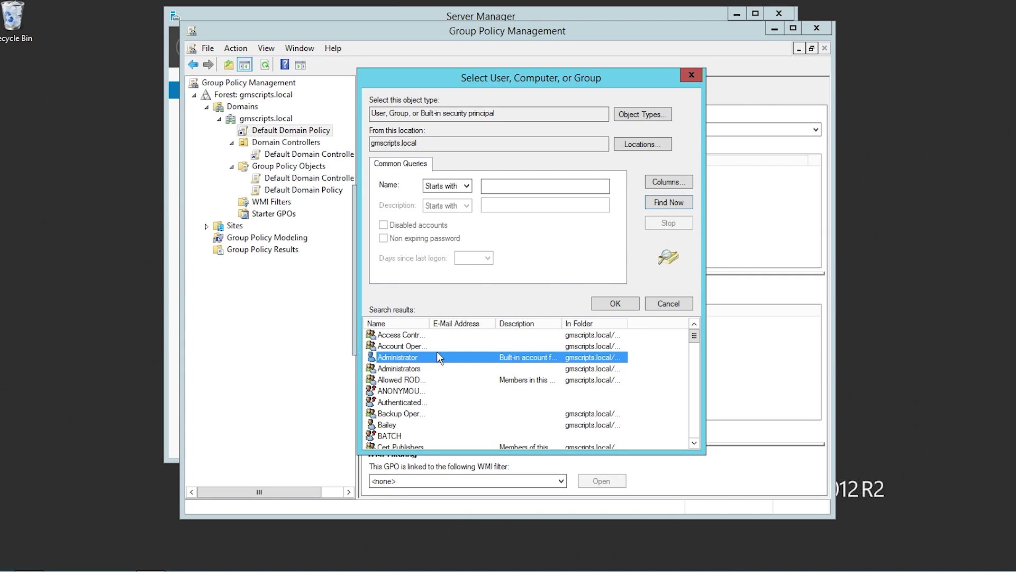
{"action": "scroll", "coordinate": [424, 372], "scroll_direction": "down", "scroll_amount": 1}
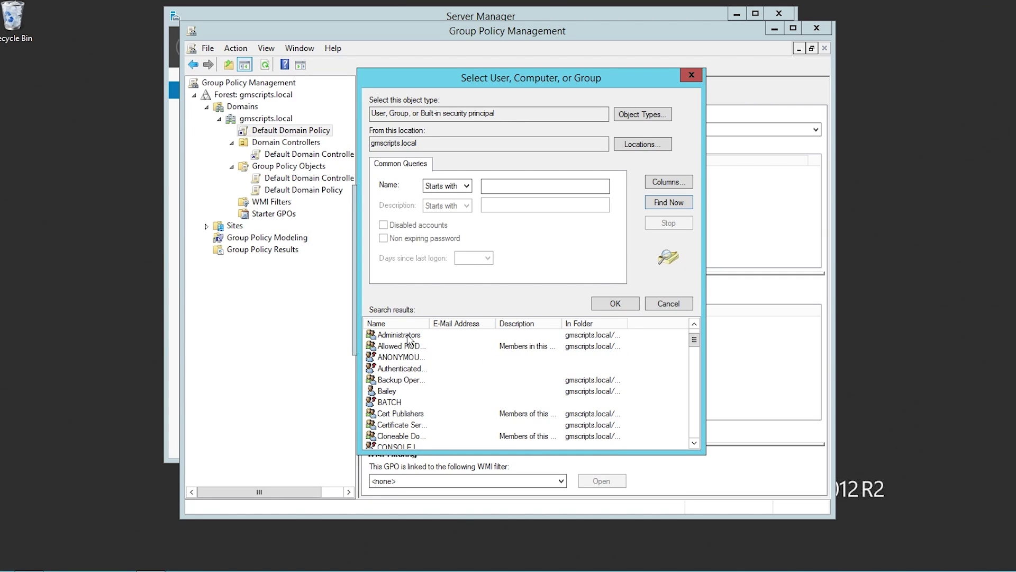
{"action": "scroll", "coordinate": [431, 352], "scroll_direction": "up", "scroll_amount": 1}
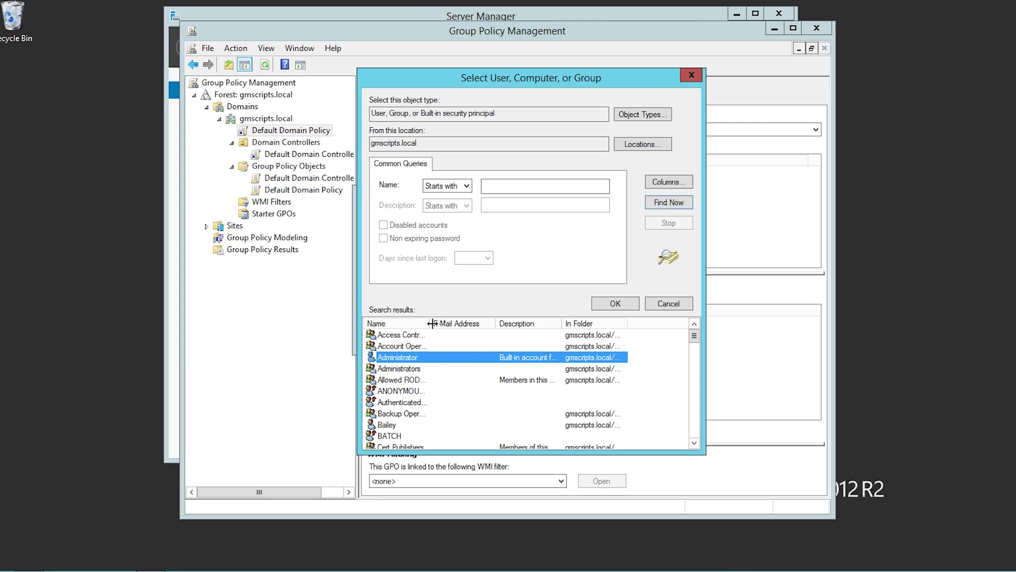
{"action": "left_click_drag", "start_coordinate": [430, 321], "coordinate": [480, 324]}
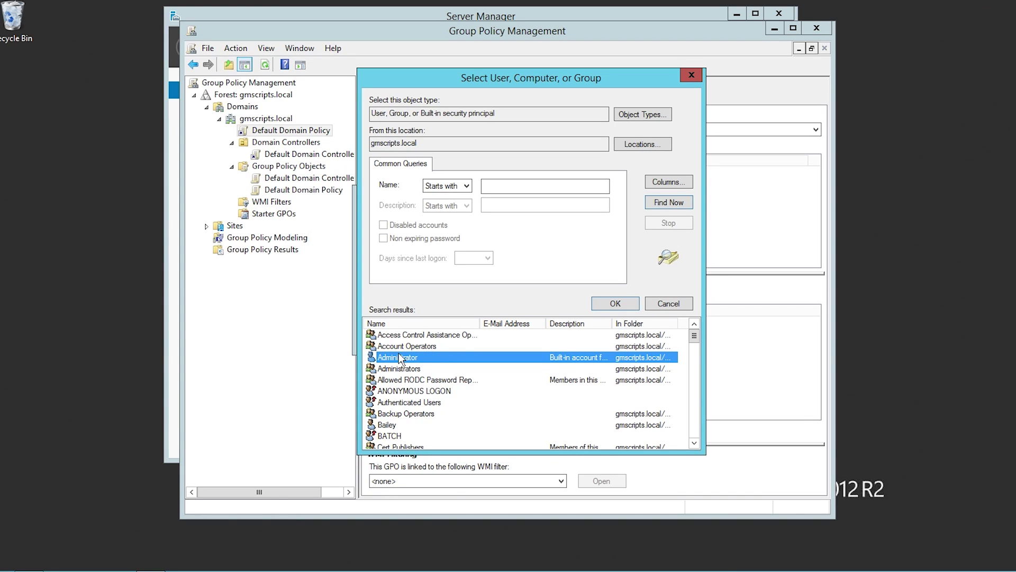
Pick the Test - Trial group from the results and add it to security filtering.
{"action": "left_click", "coordinate": [415, 380]}
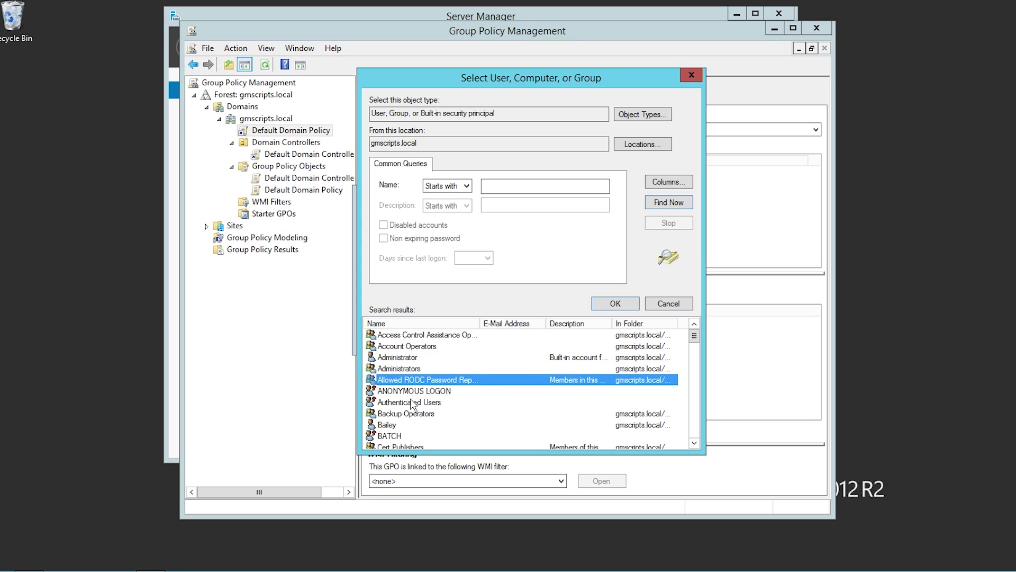
{"action": "left_click", "coordinate": [409, 392]}
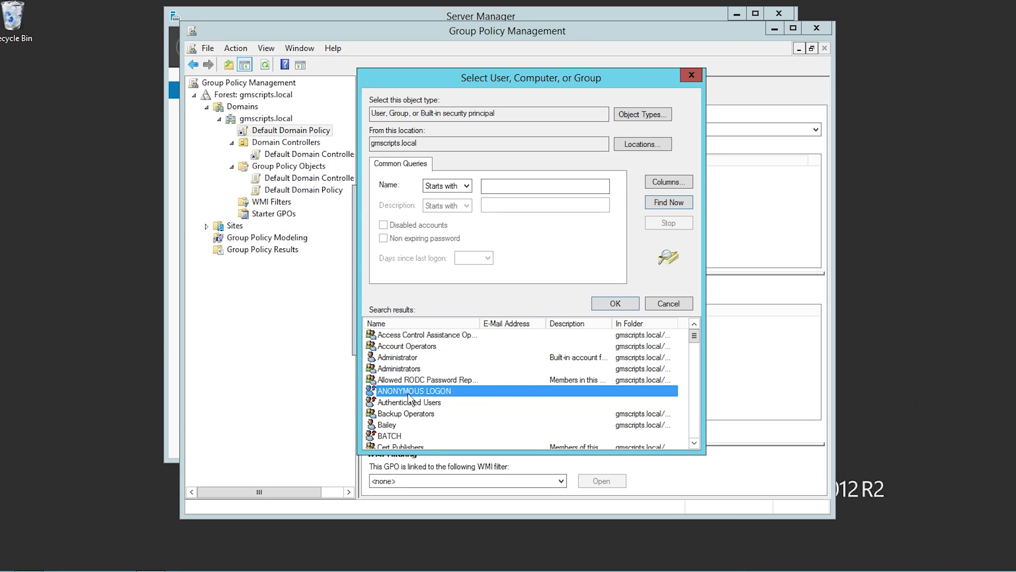
{"action": "scroll", "coordinate": [423, 401], "scroll_direction": "down", "scroll_amount": 2}
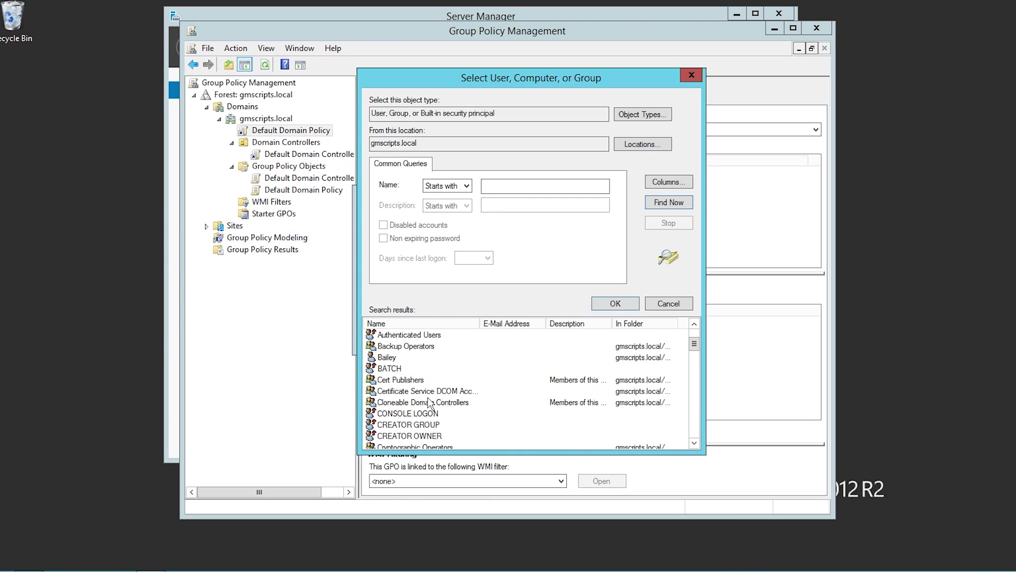
{"action": "scroll", "coordinate": [423, 402], "scroll_direction": "down", "scroll_amount": 2}
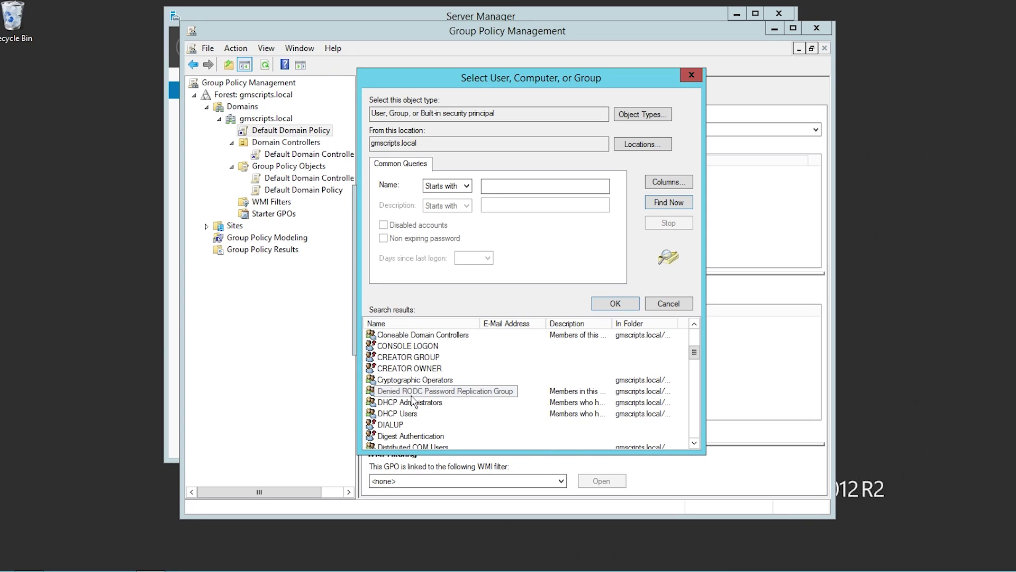
{"action": "scroll", "coordinate": [412, 397], "scroll_direction": "down", "scroll_amount": 4}
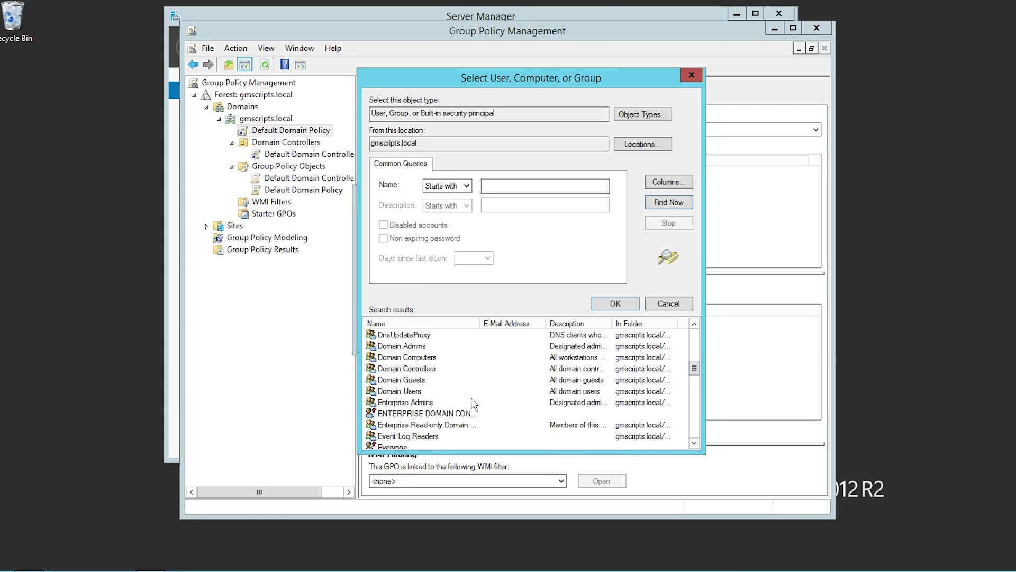
{"action": "scroll", "coordinate": [473, 403], "scroll_direction": "down", "scroll_amount": 5}
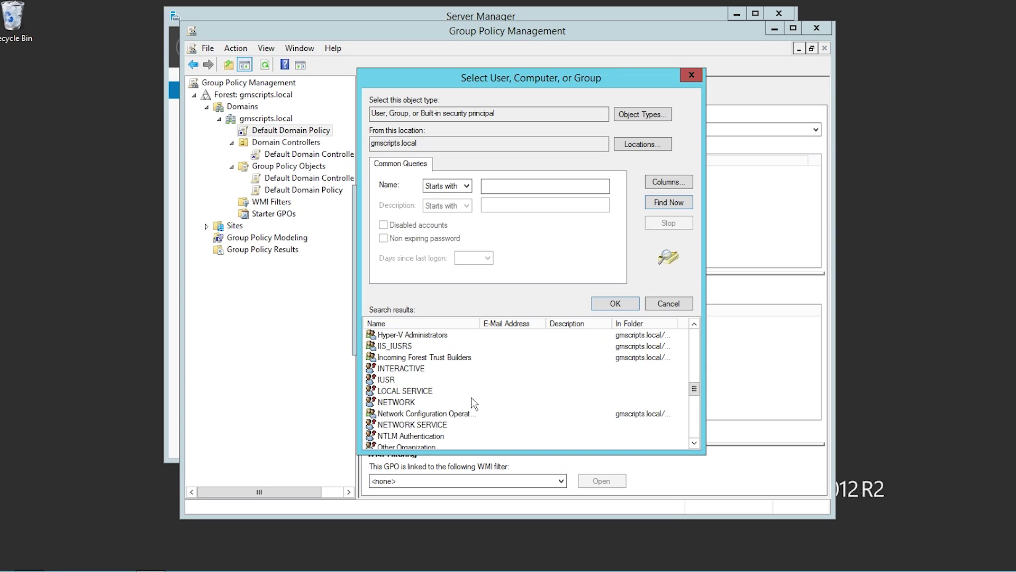
{"action": "scroll", "coordinate": [471, 397], "scroll_direction": "down", "scroll_amount": 4}
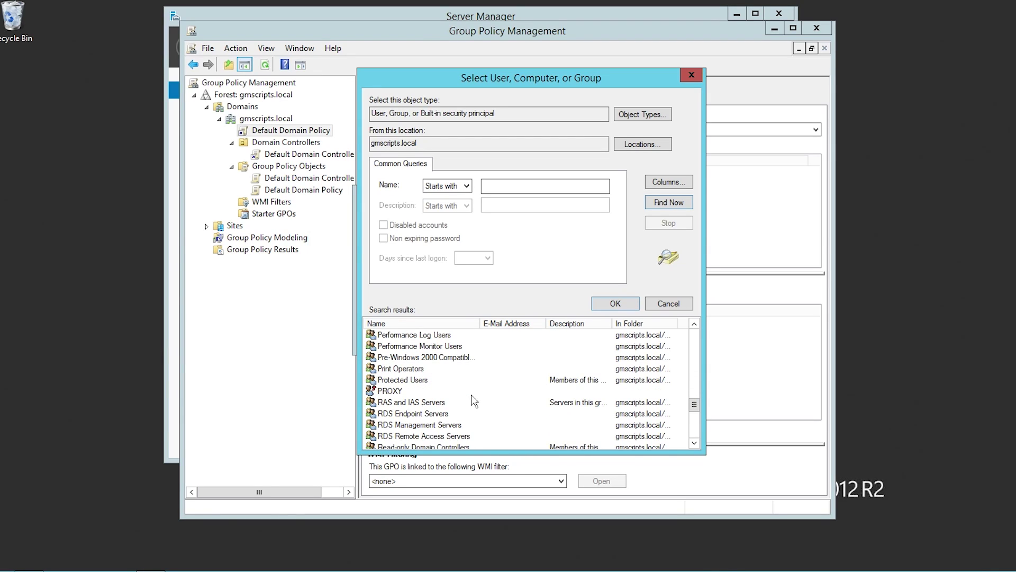
{"action": "scroll", "coordinate": [471, 396], "scroll_direction": "down", "scroll_amount": 6}
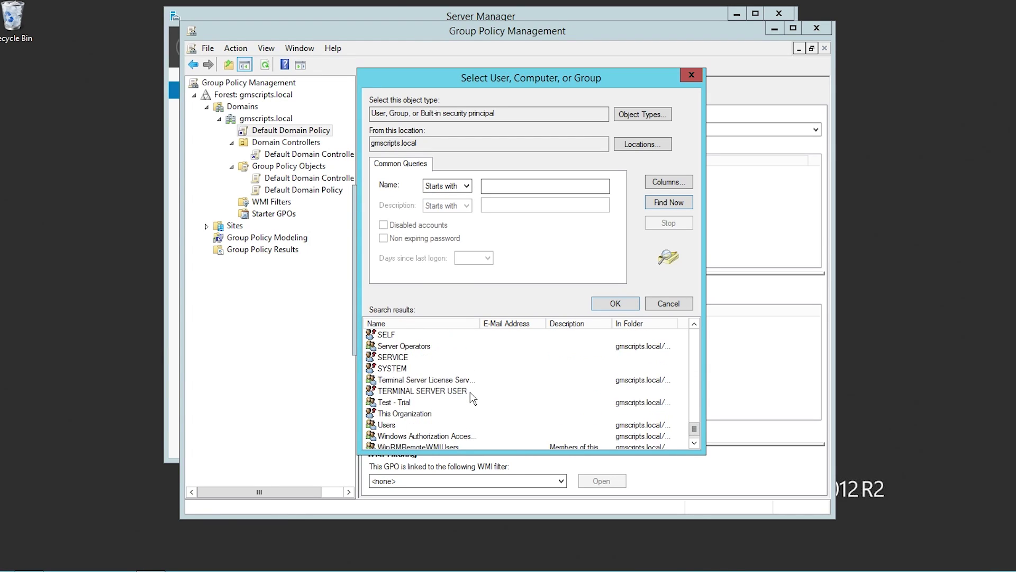
{"action": "scroll", "coordinate": [472, 397], "scroll_direction": "down", "scroll_amount": 1}
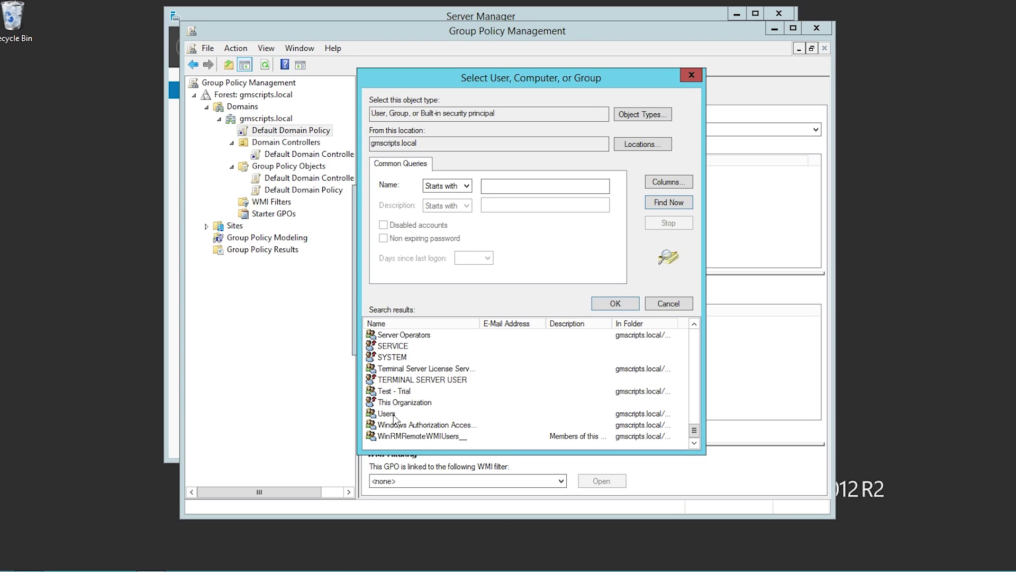
{"action": "left_click", "coordinate": [394, 392]}
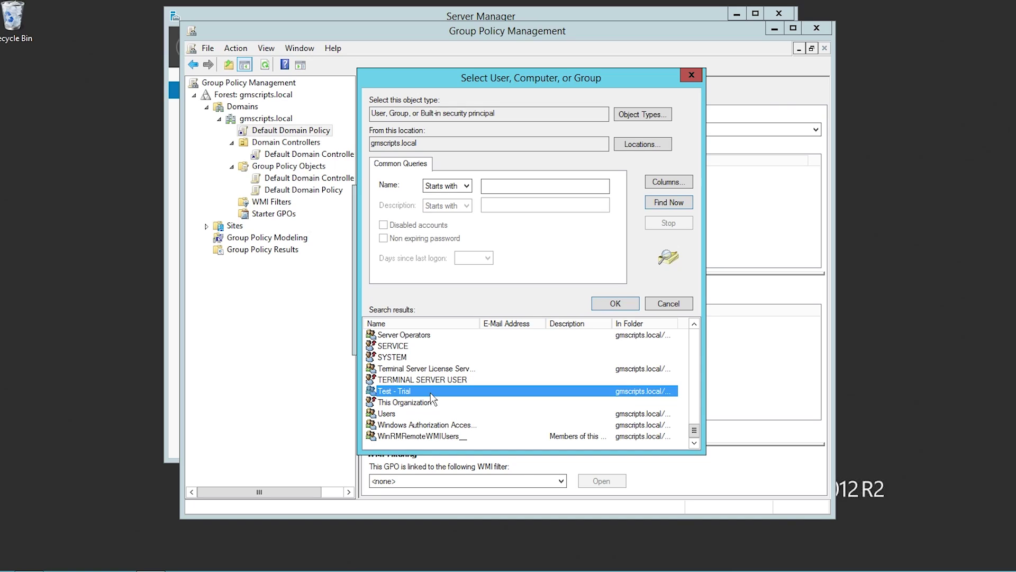
{"action": "double_click", "coordinate": [402, 391]}
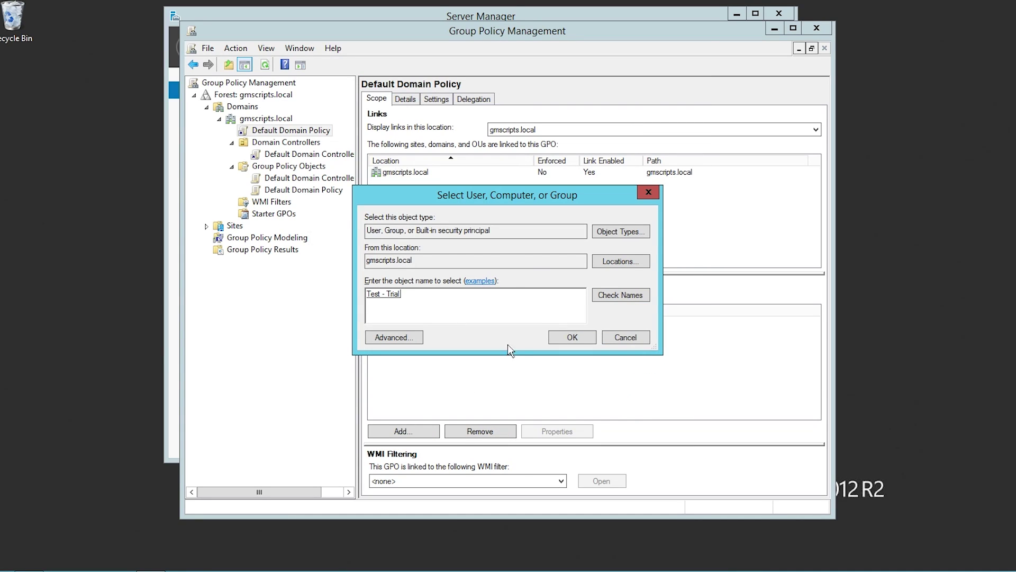
{"action": "left_click", "coordinate": [576, 340]}
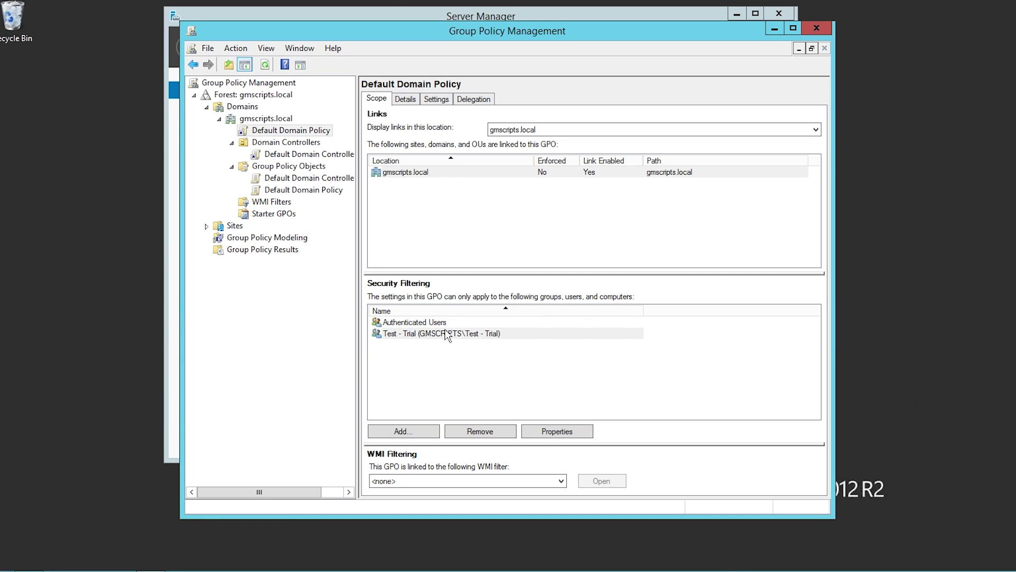
Review Test - Trial's properties: its Members, Member Of and Managed By tabs.
{"action": "left_click", "coordinate": [437, 332]}
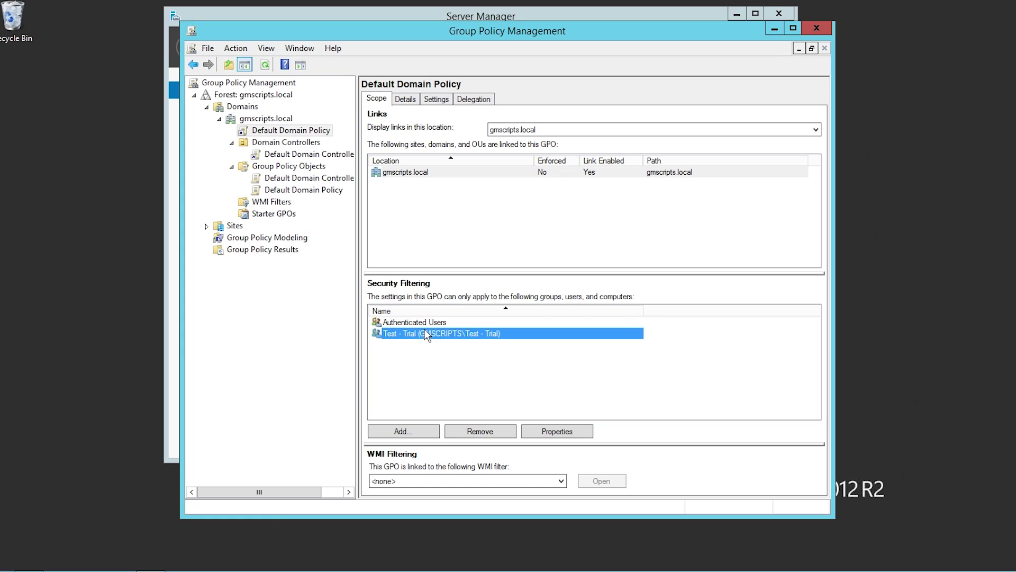
{"action": "left_click", "coordinate": [447, 311]}
{"action": "left_click", "coordinate": [442, 311]}
{"action": "left_click", "coordinate": [552, 428]}
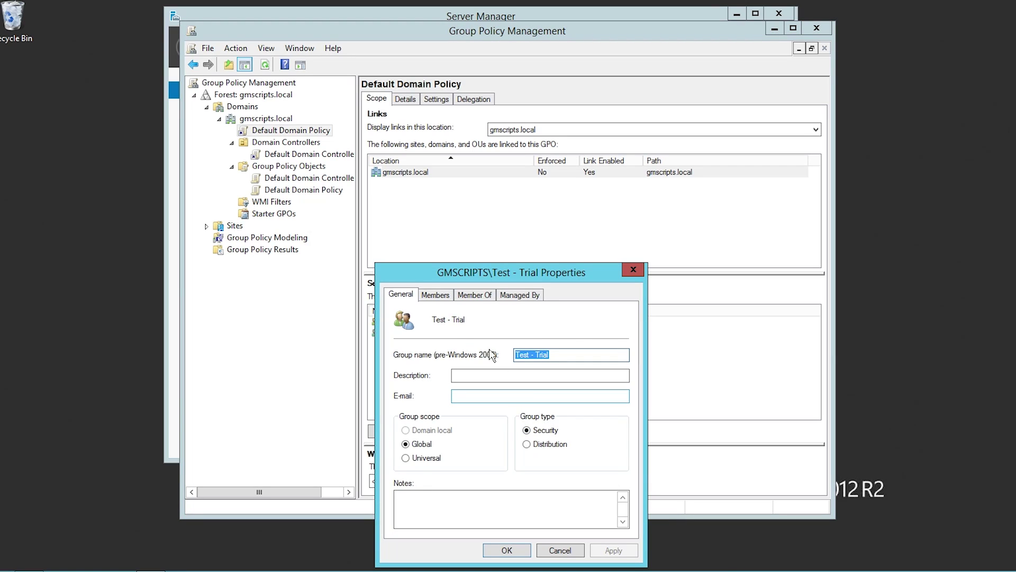
{"action": "left_click_drag", "start_coordinate": [486, 278], "coordinate": [646, 123]}
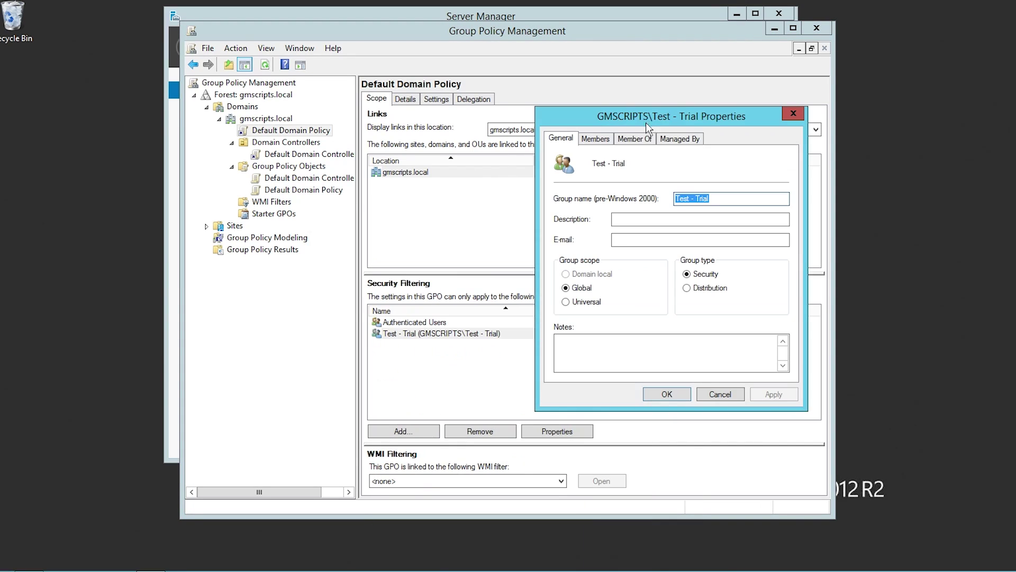
{"action": "left_click", "coordinate": [596, 139]}
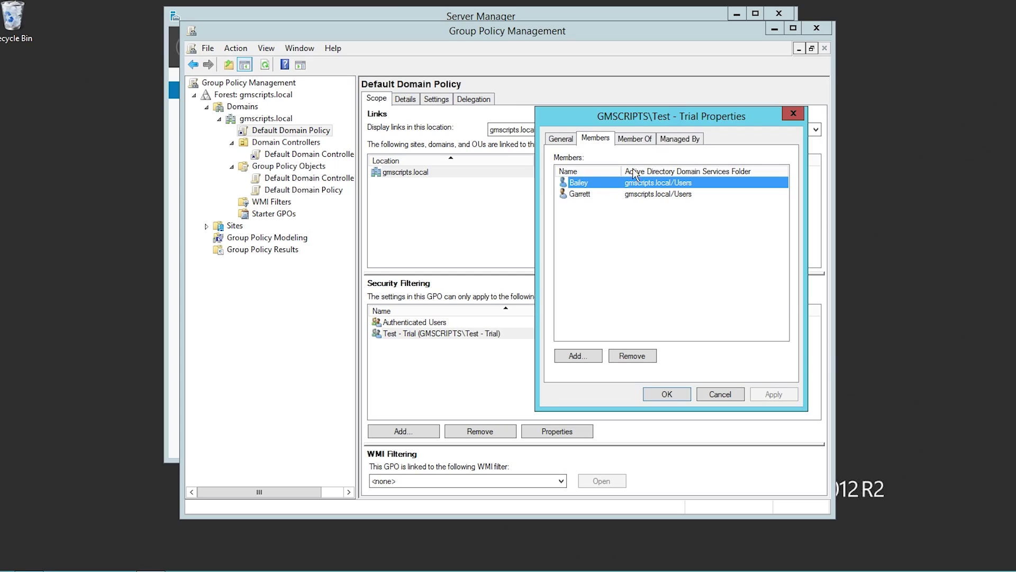
{"action": "left_click", "coordinate": [635, 139]}
{"action": "left_click", "coordinate": [683, 139]}
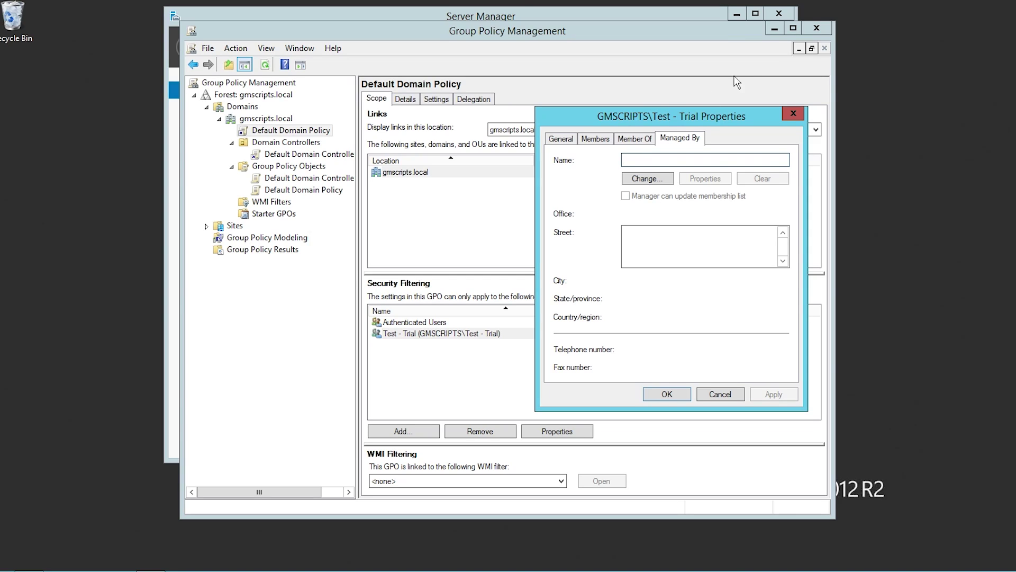
{"action": "left_click", "coordinate": [793, 114]}
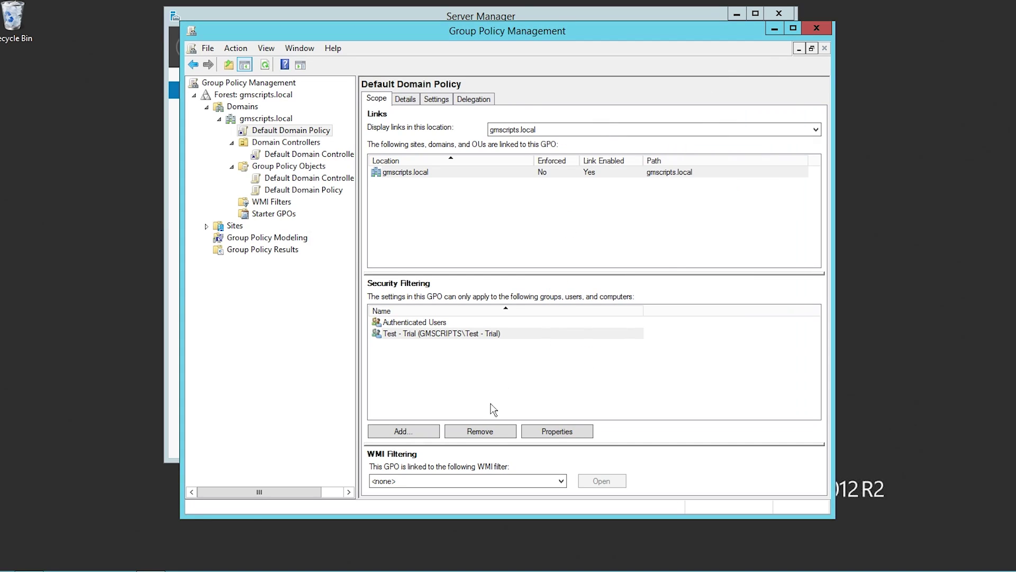
Remove Test - Trial from security filtering, confirm, and view the policy's Details.
{"action": "left_click", "coordinate": [443, 334]}
{"action": "left_click", "coordinate": [486, 433]}
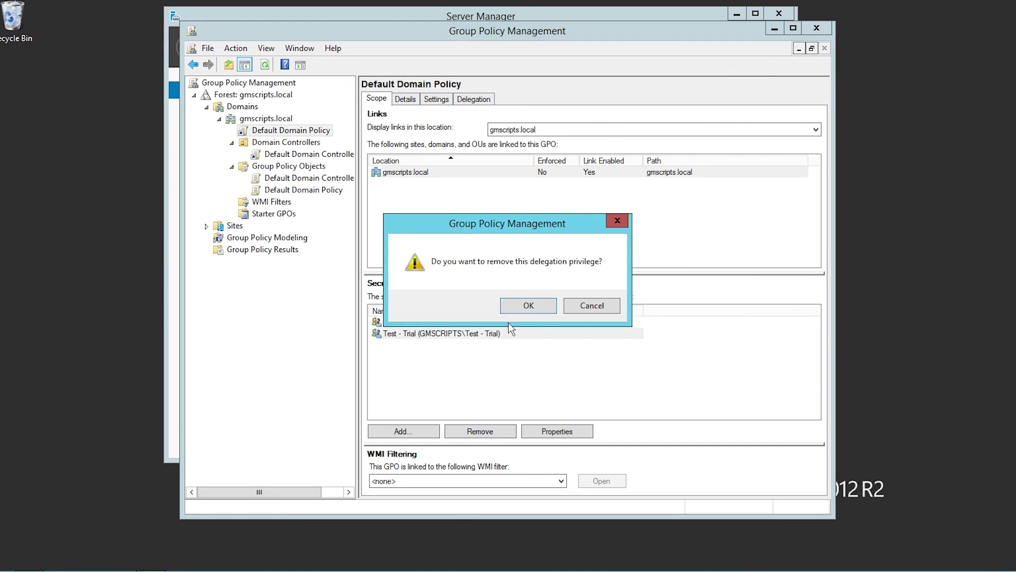
{"action": "left_click", "coordinate": [529, 307]}
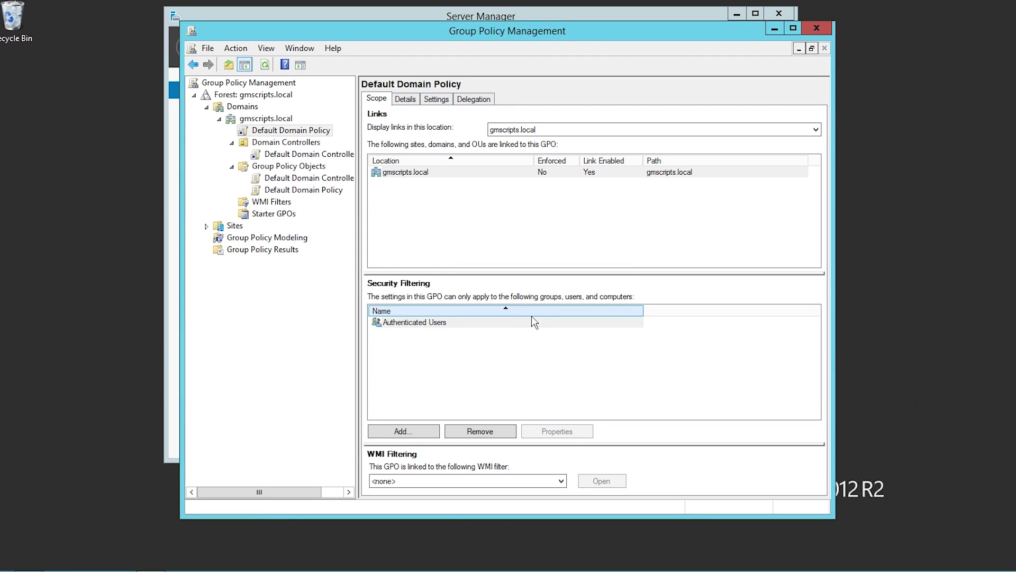
{"action": "left_click", "coordinate": [413, 105]}
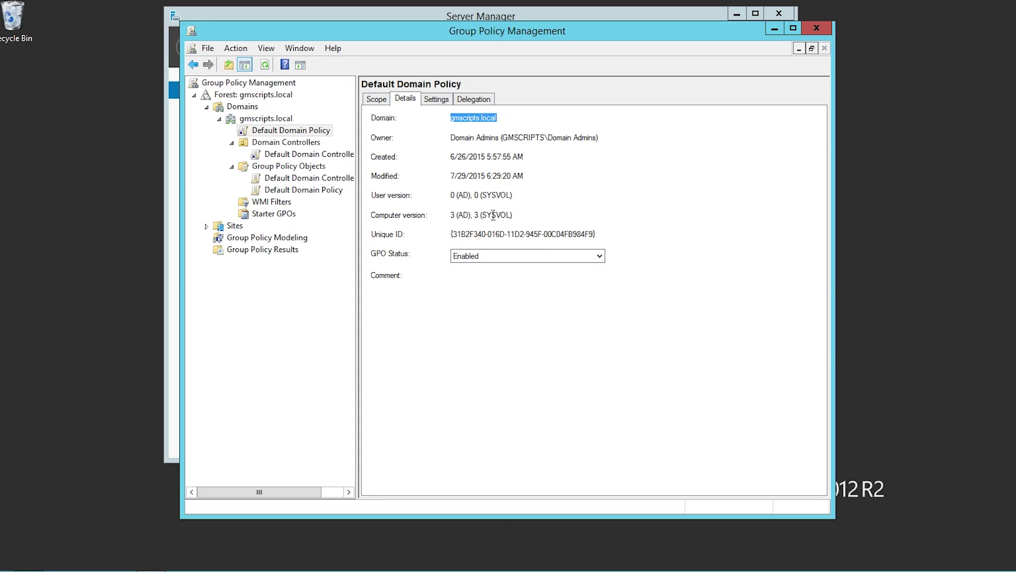
Expand Security Settings, Password, Account Lockout and Kerberos policies in the Settings report.
{"action": "left_click", "coordinate": [436, 101]}
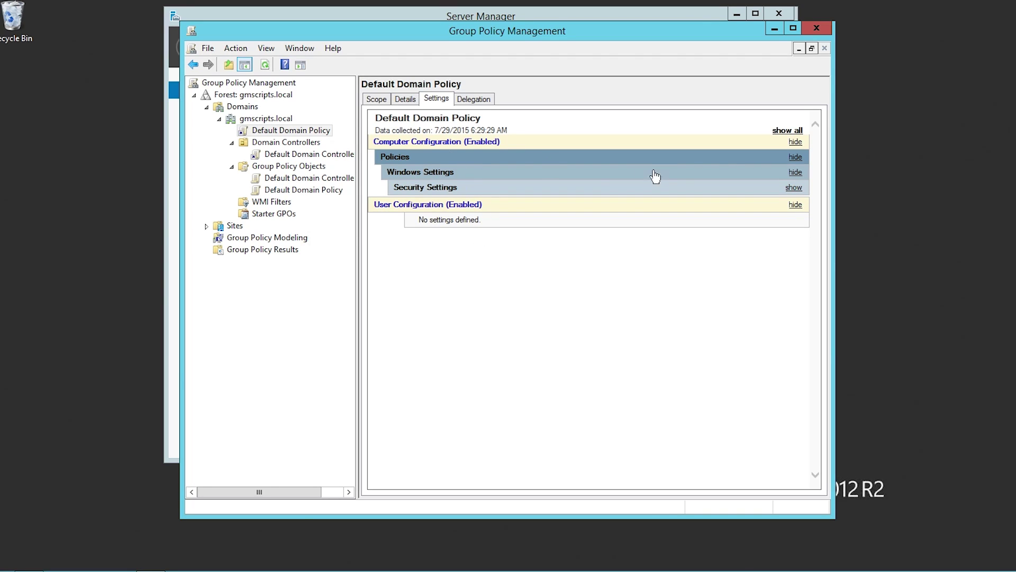
{"action": "left_click", "coordinate": [794, 188]}
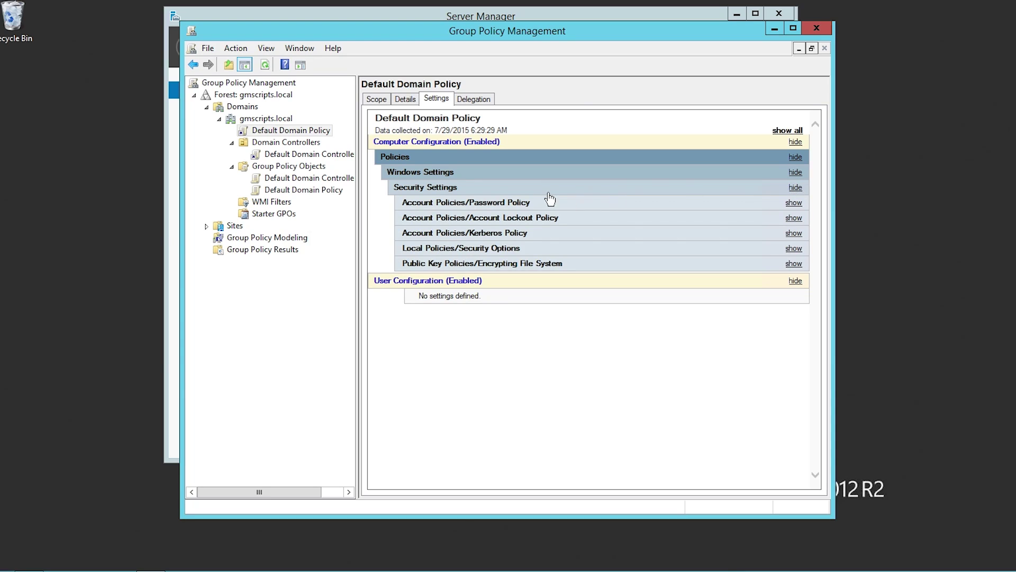
{"action": "left_click", "coordinate": [794, 204]}
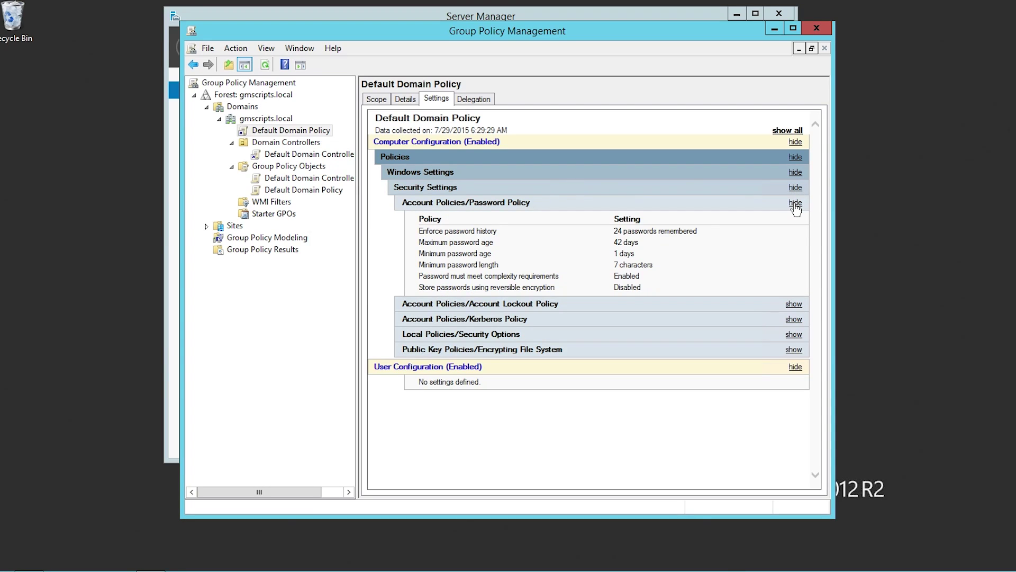
{"action": "left_click", "coordinate": [793, 305]}
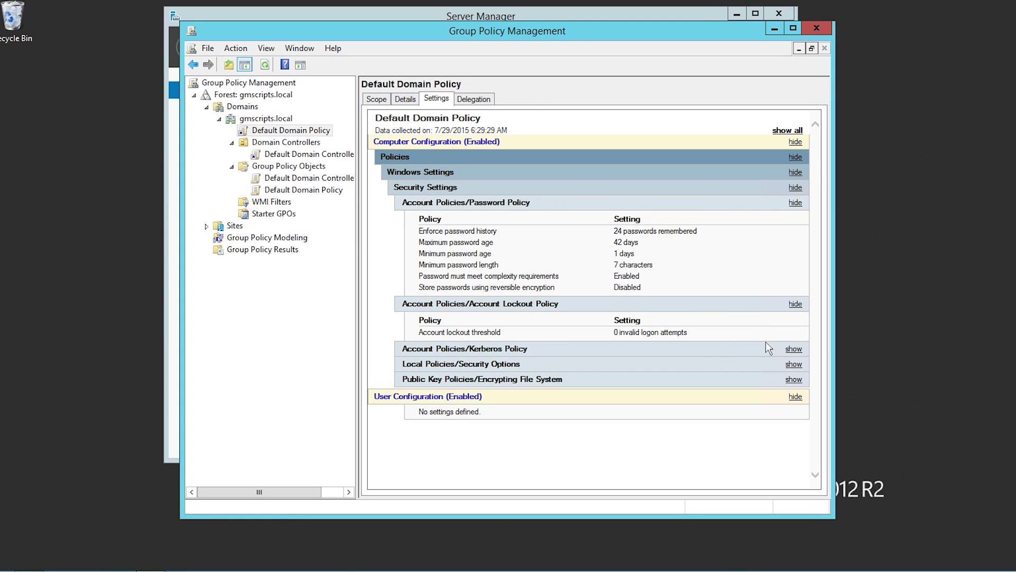
{"action": "left_click", "coordinate": [795, 350]}
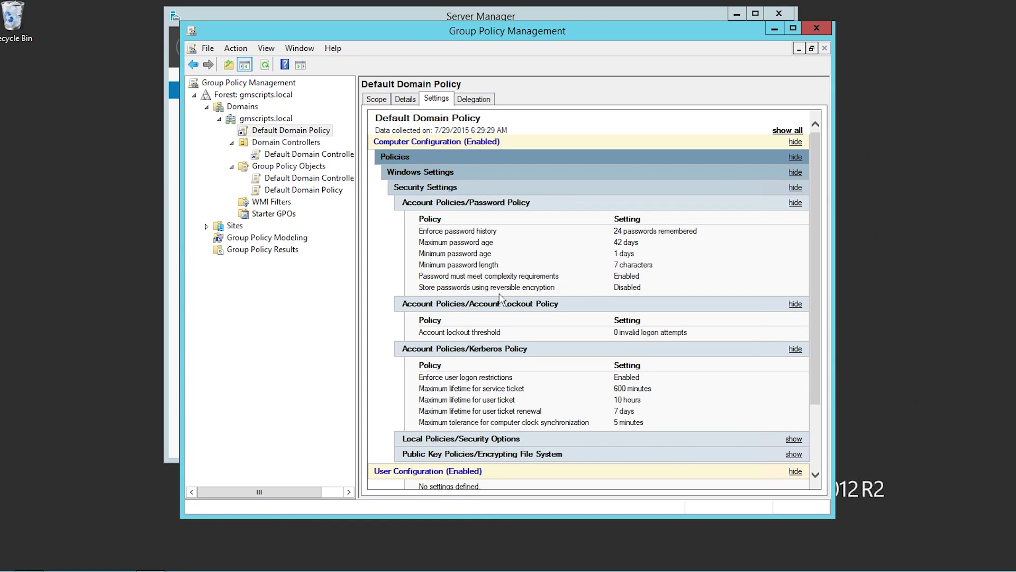
Highlight the reversible encryption and invalid logon attempts values, then collapse Password Policy and User Configuration.
{"action": "left_click_drag", "start_coordinate": [439, 288], "coordinate": [567, 294]}
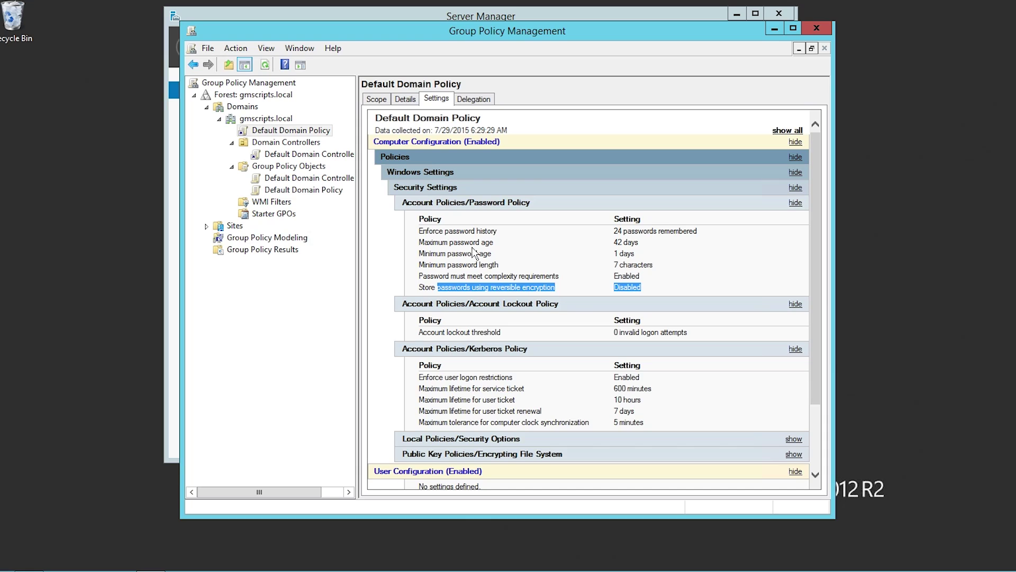
{"action": "left_click_drag", "start_coordinate": [462, 333], "coordinate": [697, 338]}
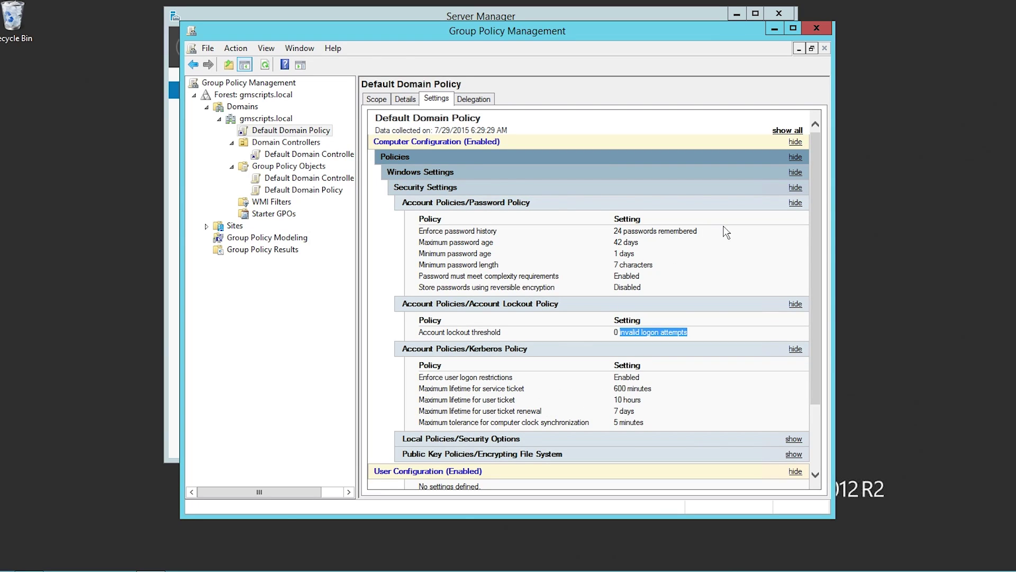
{"action": "left_click", "coordinate": [795, 202]}
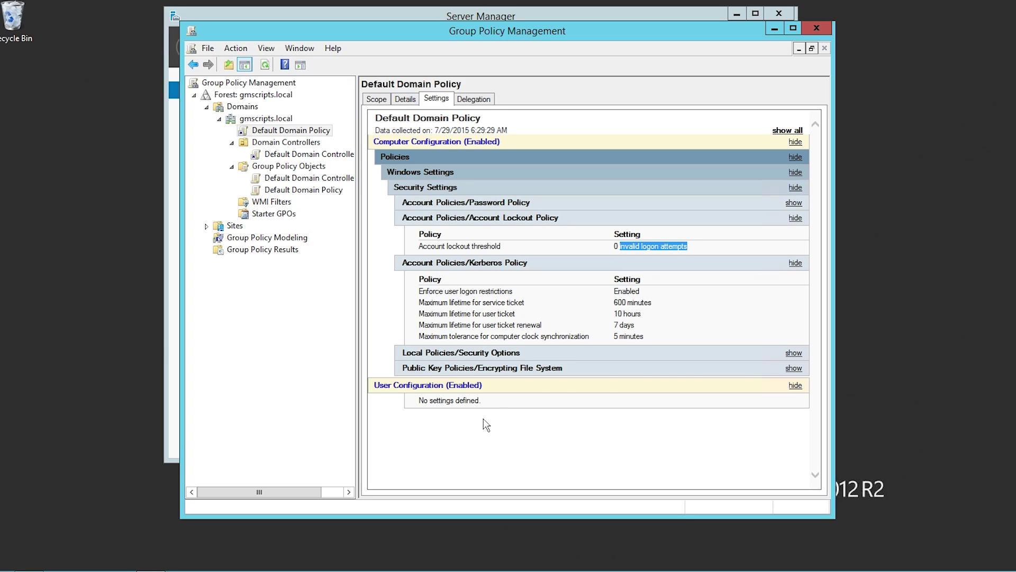
{"action": "left_click", "coordinate": [796, 385]}
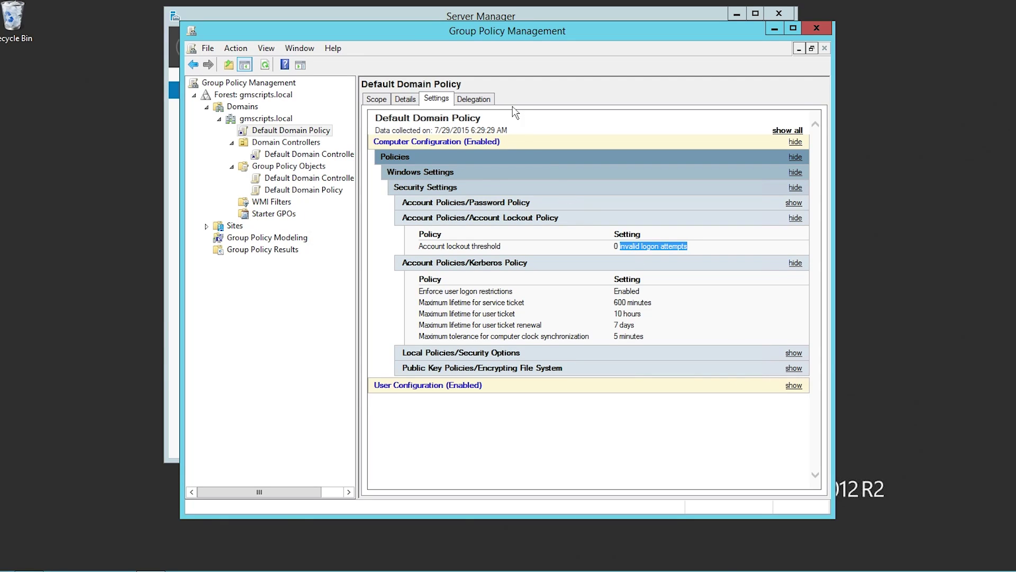
{"action": "left_click", "coordinate": [472, 99]}
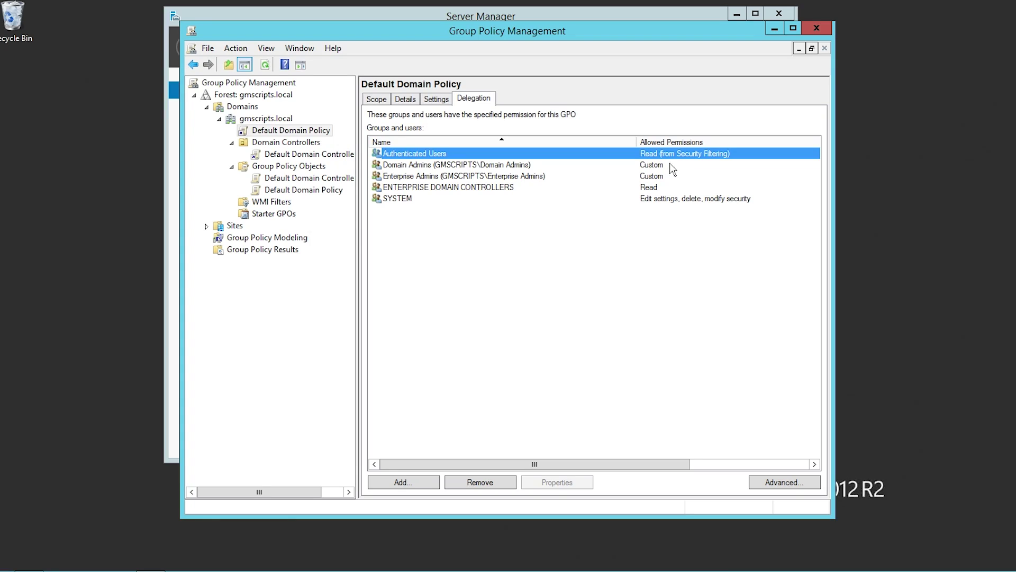
Review the Domain Admins and SYSTEM delegation entries, then return to the Scope tab.
{"action": "left_click", "coordinate": [480, 167]}
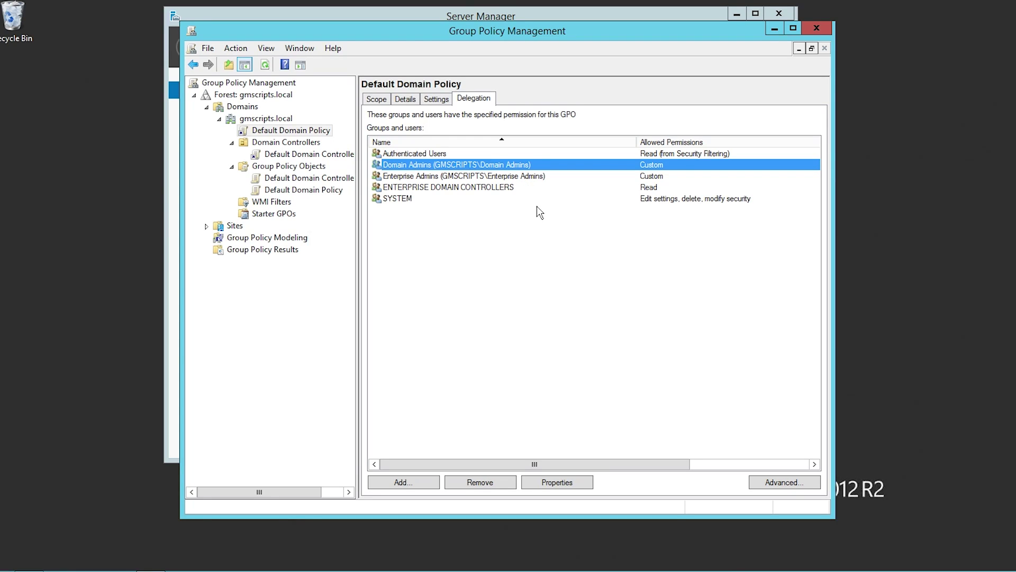
{"action": "left_click", "coordinate": [702, 198]}
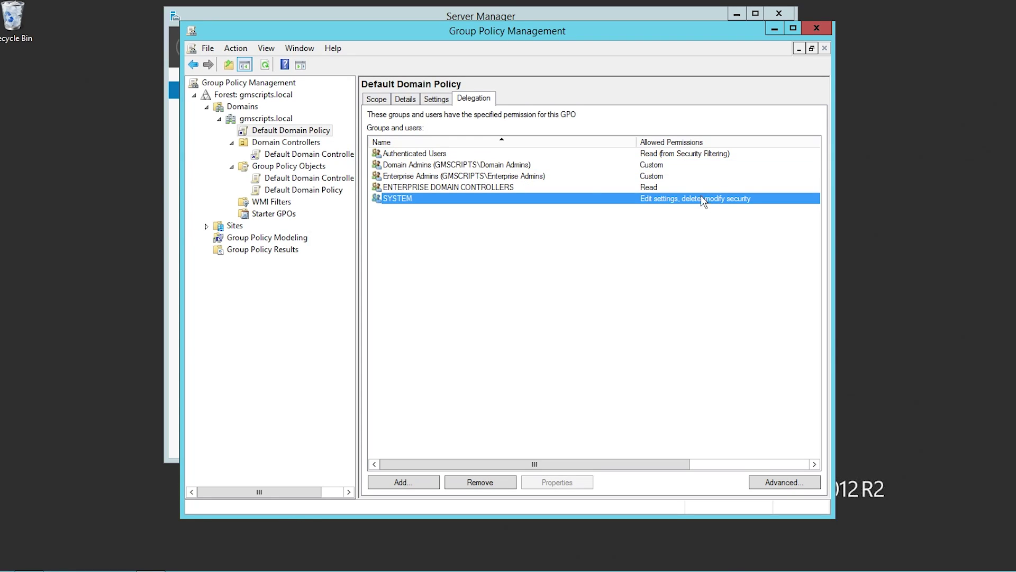
{"action": "left_click", "coordinate": [377, 99]}
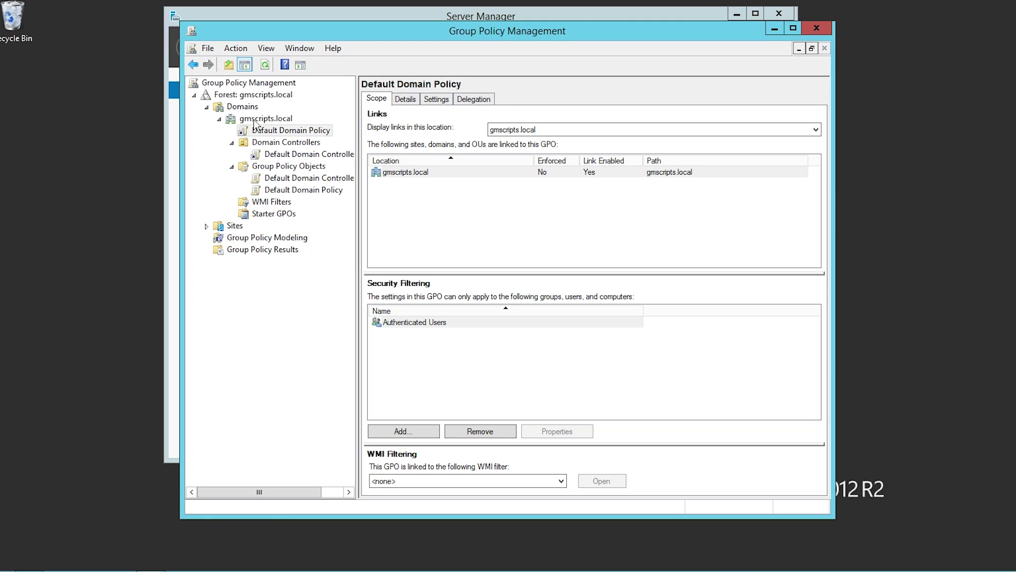
Edit Default Domain Policy in an enlarged editor and expand Computer Configuration > Policies > Windows Settings.
{"action": "right_click", "coordinate": [259, 135]}
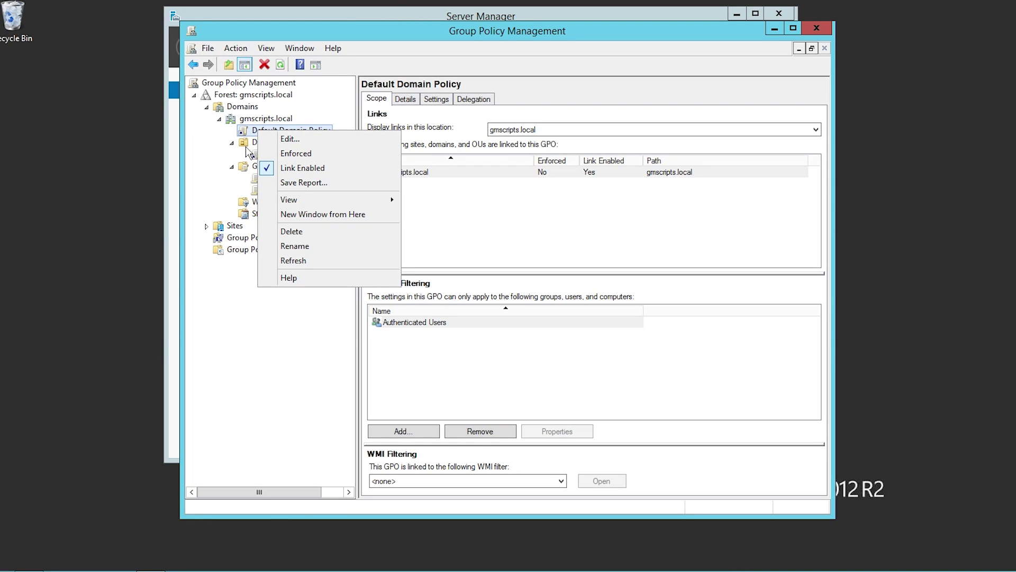
{"action": "left_click", "coordinate": [300, 140]}
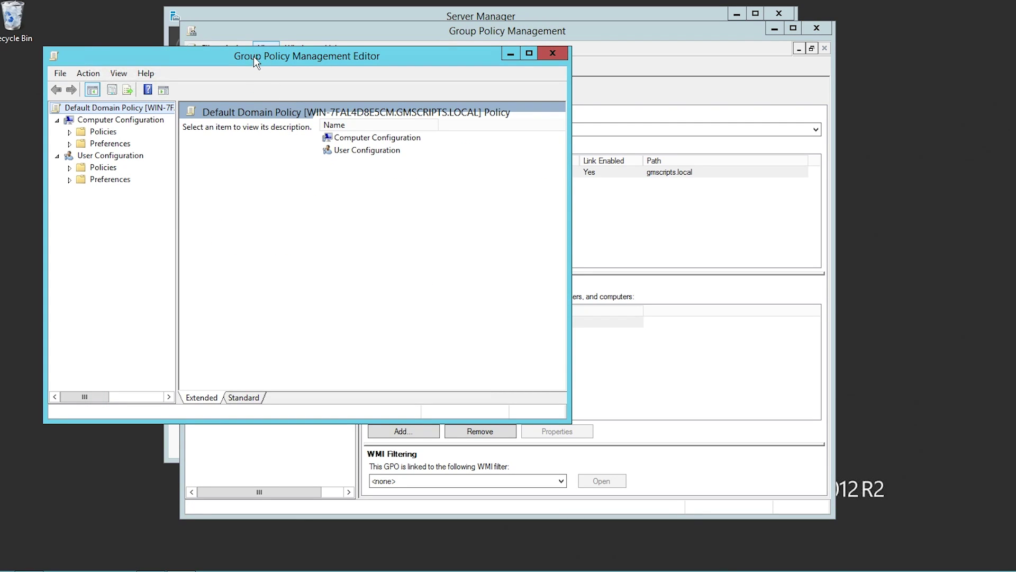
{"action": "left_click_drag", "start_coordinate": [253, 57], "coordinate": [561, 13]}
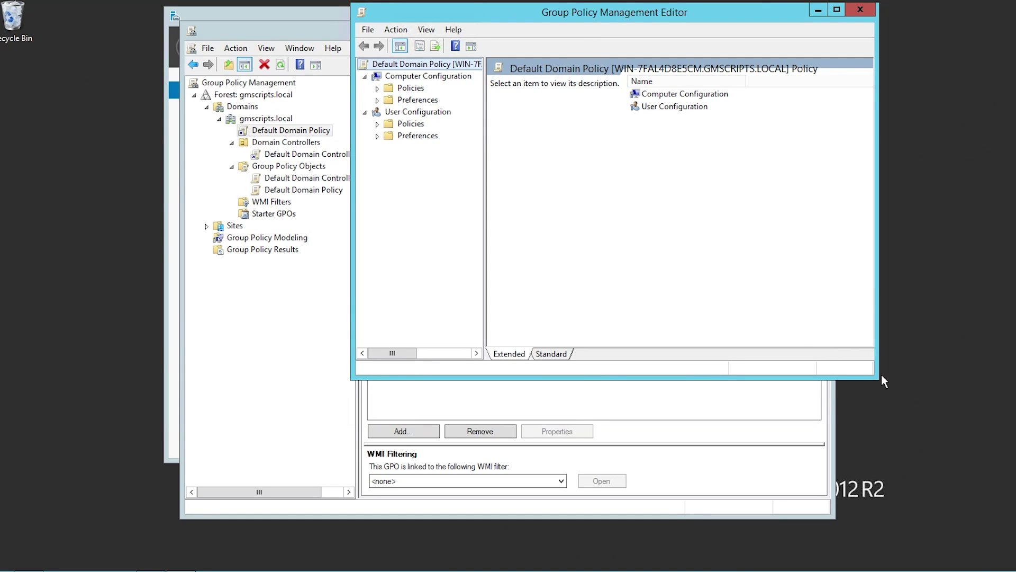
{"action": "left_click_drag", "start_coordinate": [877, 379], "coordinate": [1012, 569]}
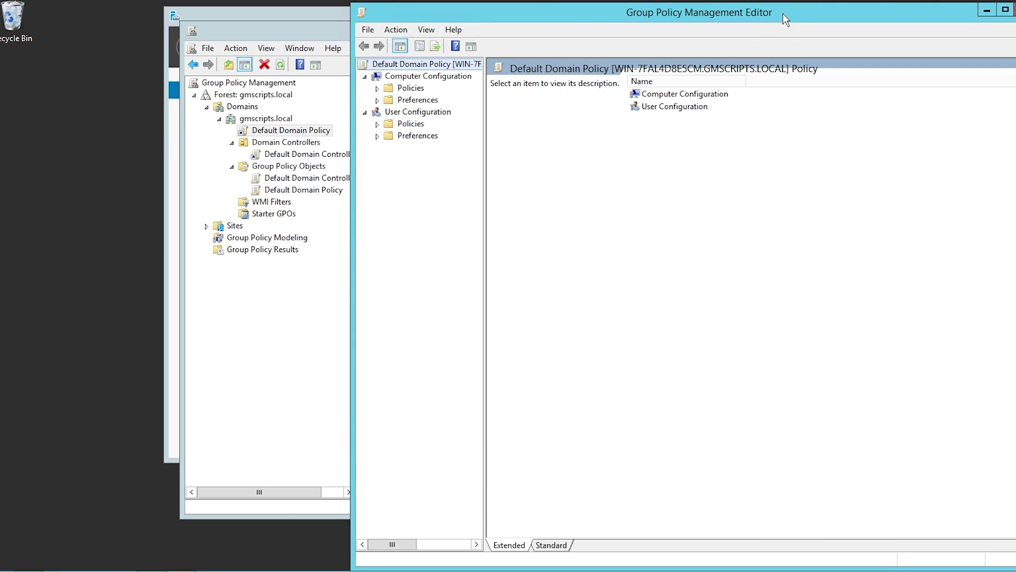
{"action": "left_click_drag", "start_coordinate": [782, 14], "coordinate": [710, 4]}
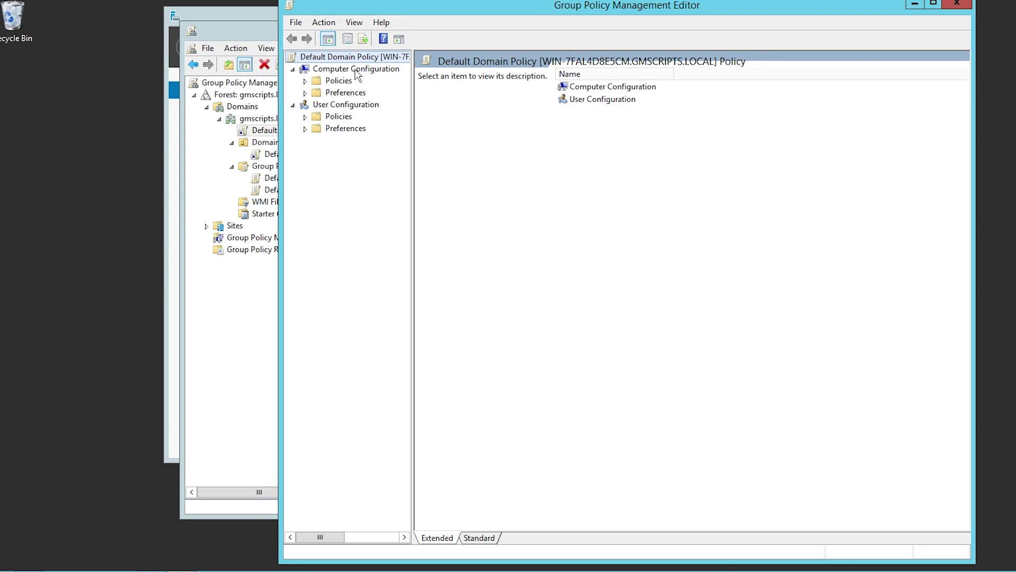
{"action": "left_click", "coordinate": [305, 81]}
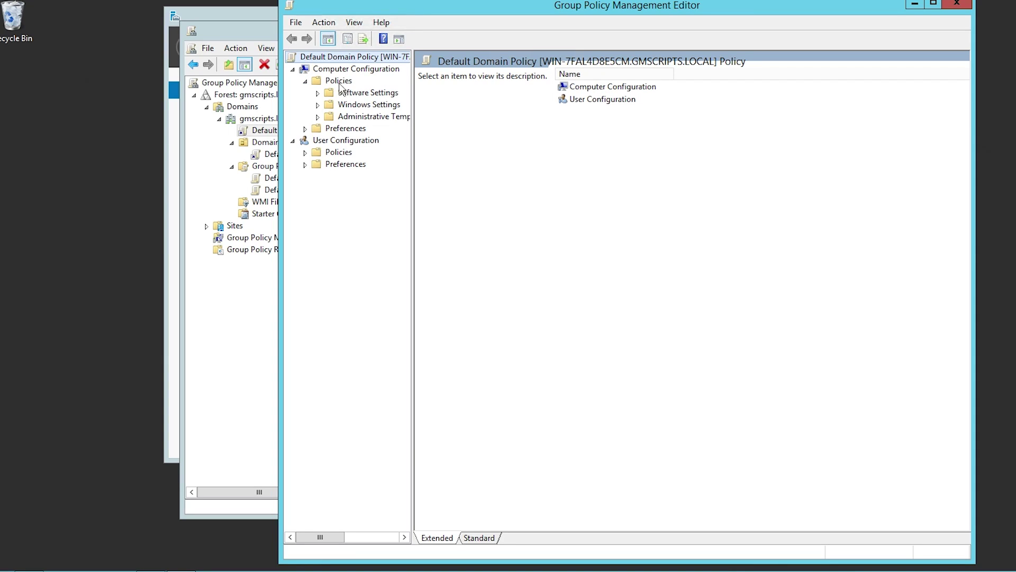
{"action": "left_click", "coordinate": [350, 105]}
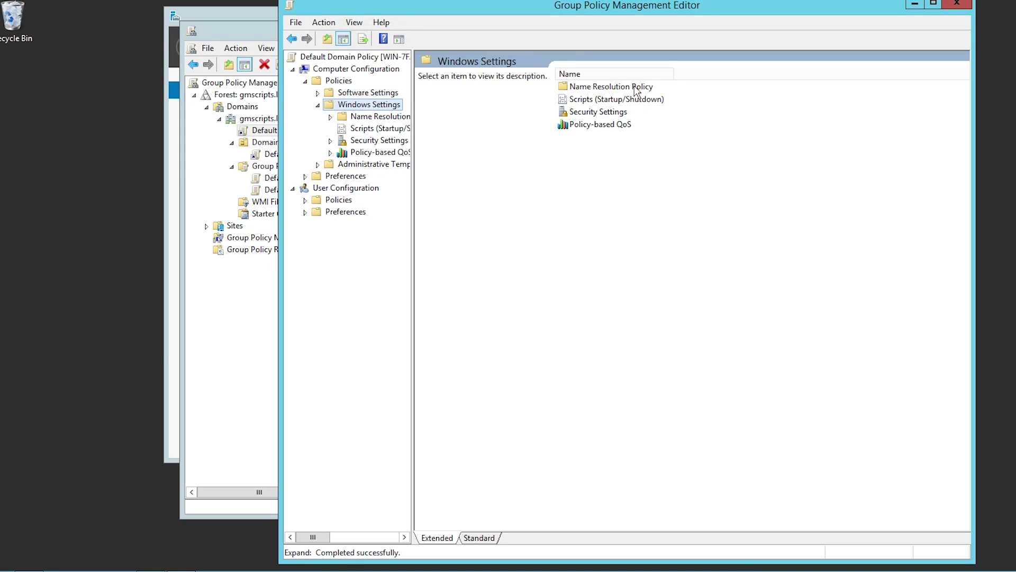
Inspect the Startup script properties, including PowerShell scripts, and close without adding a script.
{"action": "left_click", "coordinate": [380, 131]}
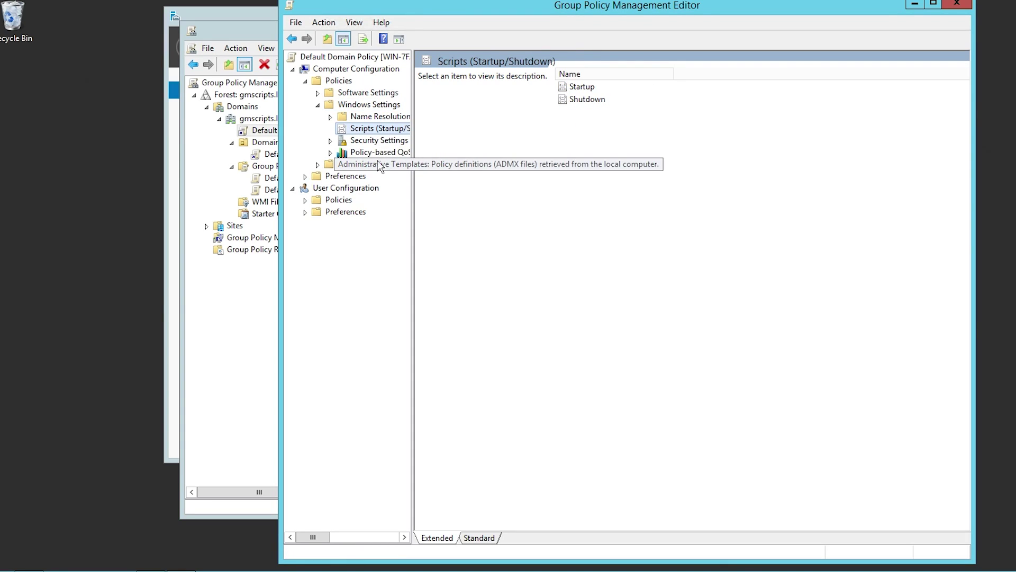
{"action": "double_click", "coordinate": [584, 88]}
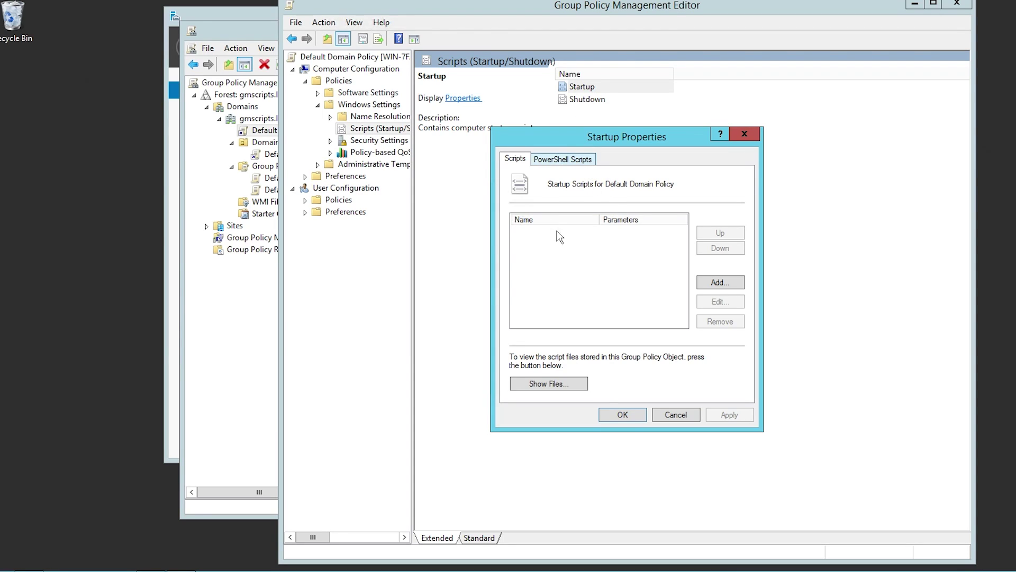
{"action": "left_click", "coordinate": [718, 286]}
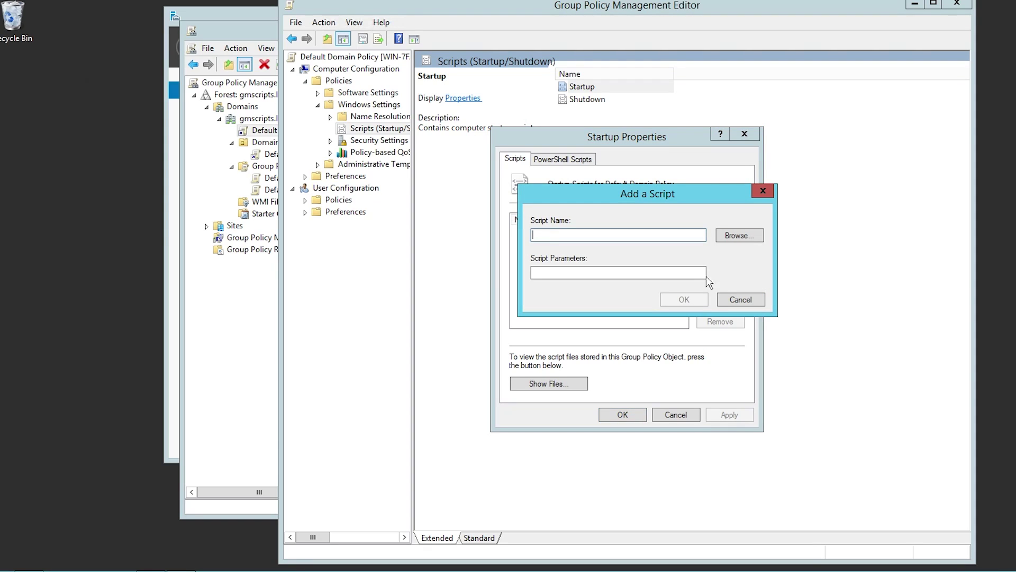
{"action": "left_click", "coordinate": [740, 300]}
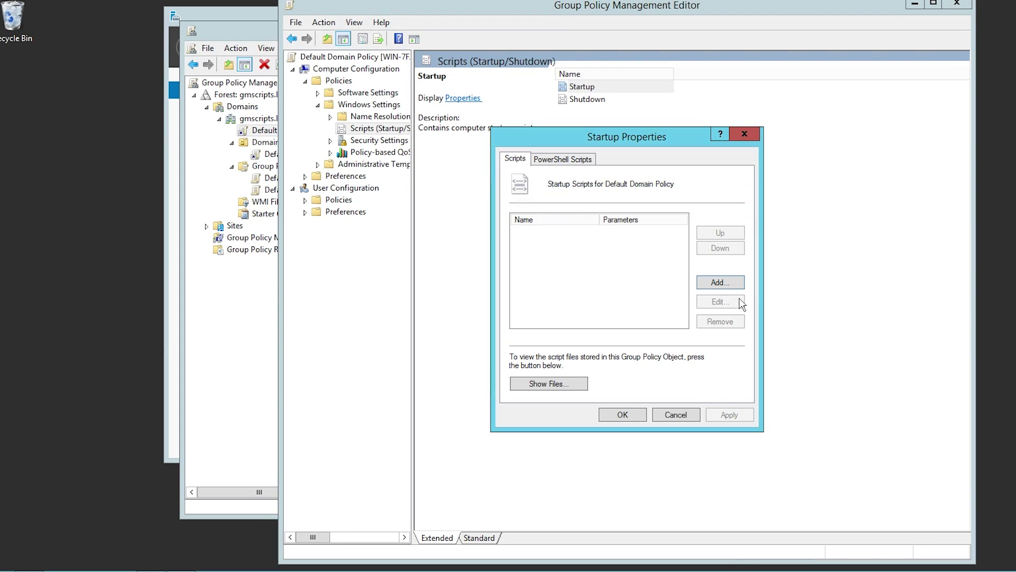
{"action": "left_click", "coordinate": [558, 160]}
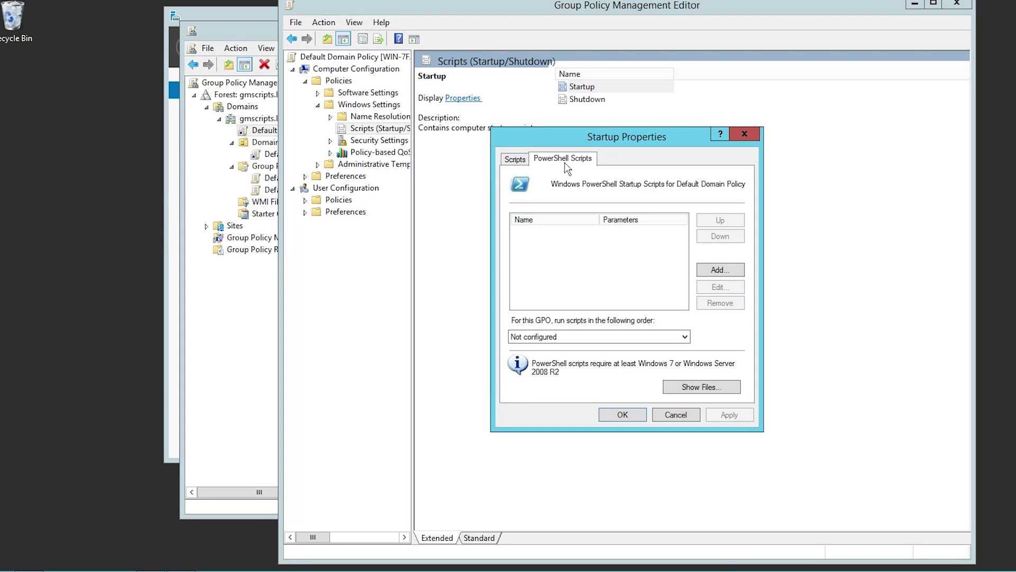
{"action": "left_click", "coordinate": [514, 160]}
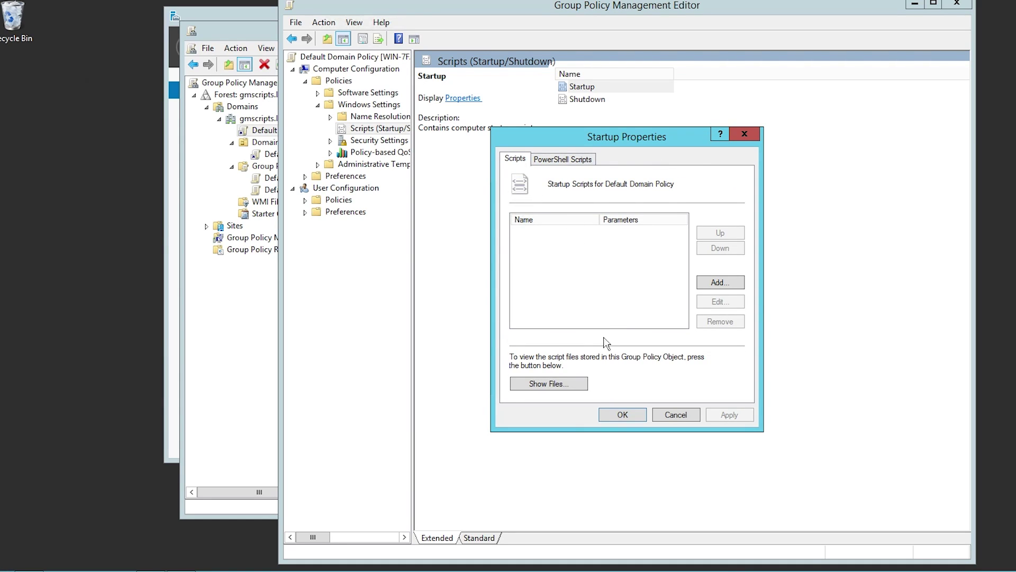
{"action": "left_click", "coordinate": [755, 133]}
Check the Shutdown script properties unchanged, then select Security Settings.
{"action": "double_click", "coordinate": [603, 100]}
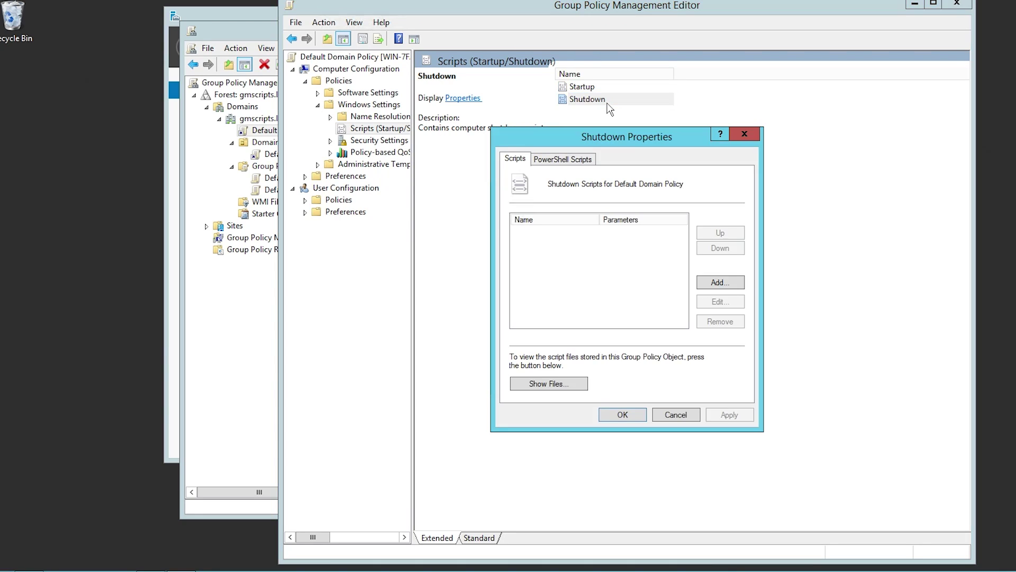
{"action": "left_click", "coordinate": [745, 135]}
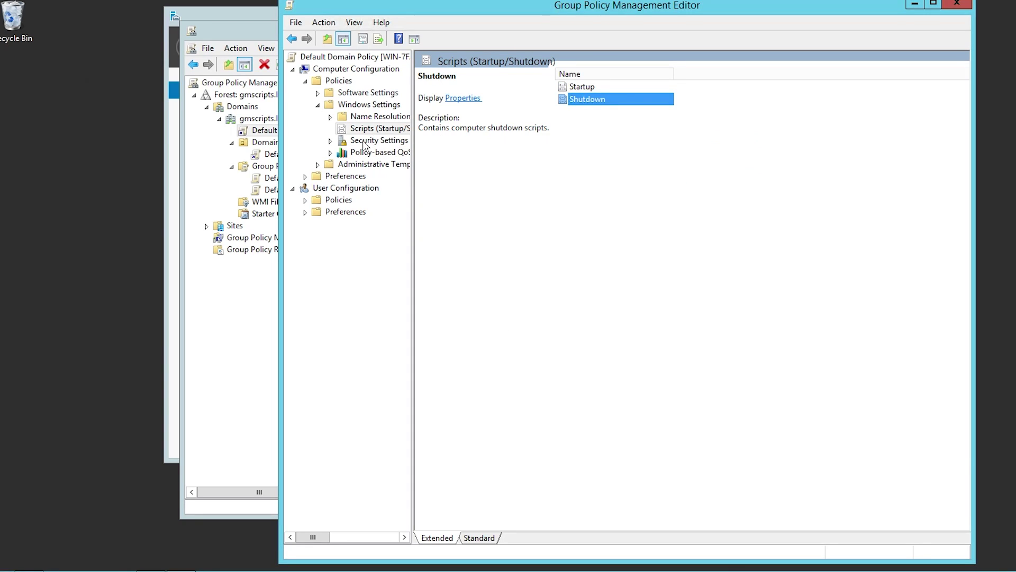
{"action": "left_click", "coordinate": [358, 140]}
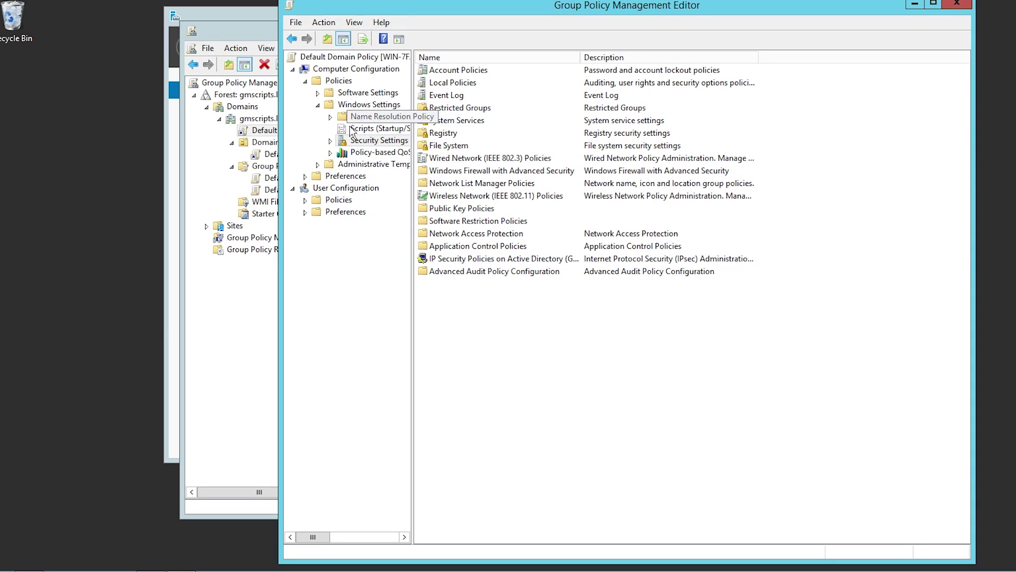
Open Account Policies > Password Policy and select Maximum password age (42 days).
{"action": "left_click", "coordinate": [330, 140]}
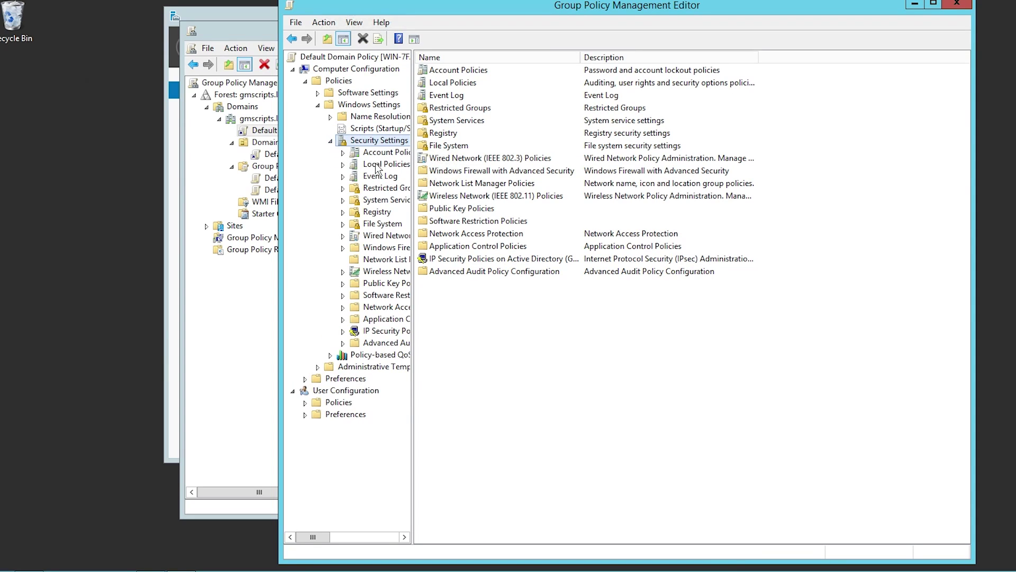
{"action": "double_click", "coordinate": [449, 73]}
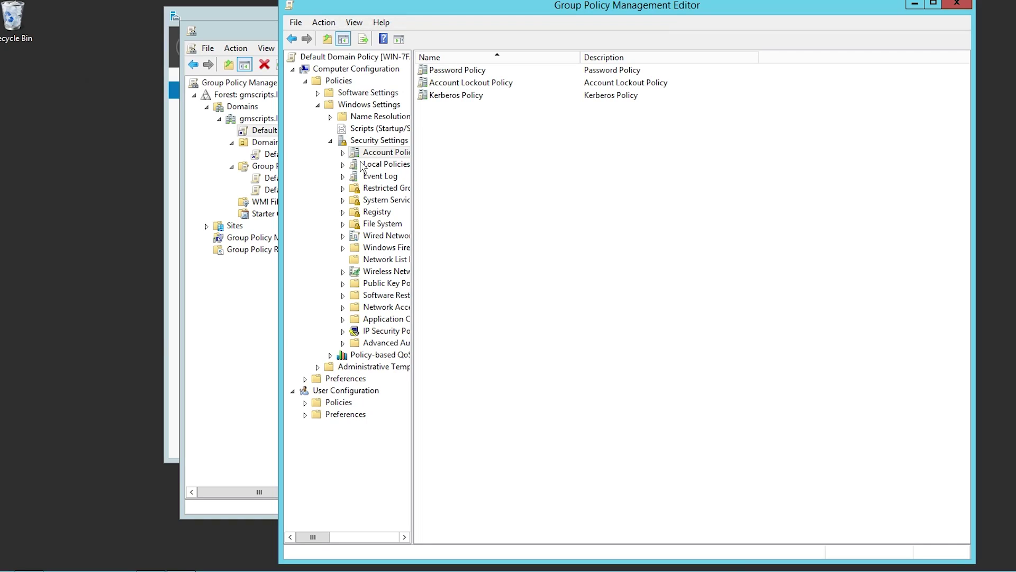
{"action": "double_click", "coordinate": [456, 73]}
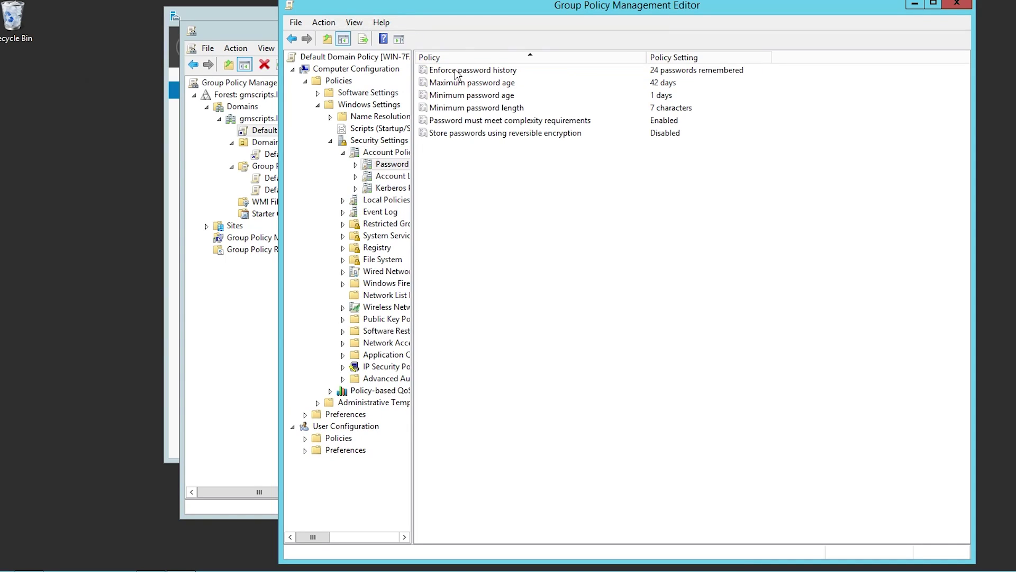
{"action": "left_click", "coordinate": [478, 88]}
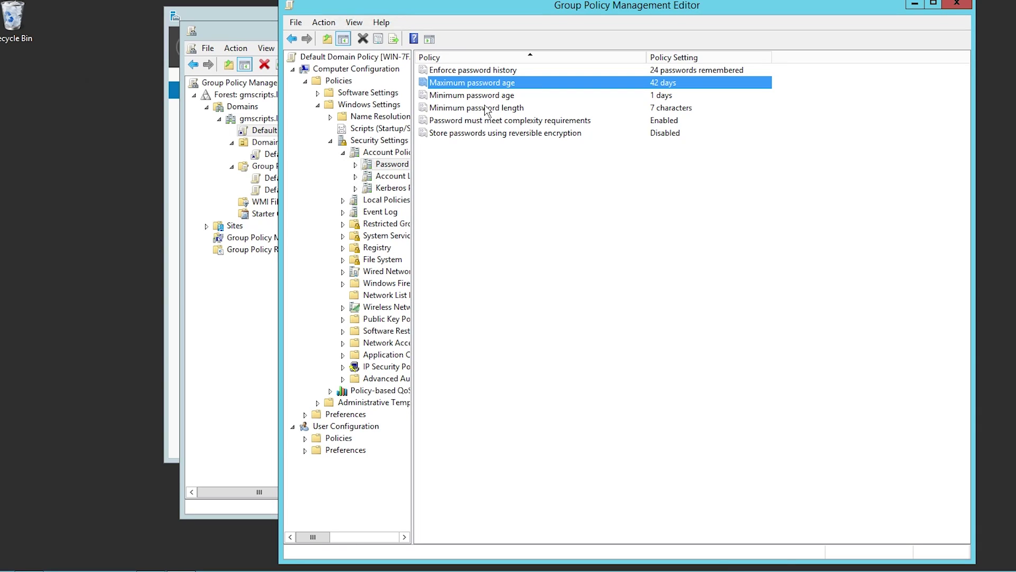
Raise Minimum password length to 12 characters, apply it, and review its explanation.
{"action": "left_click", "coordinate": [483, 109]}
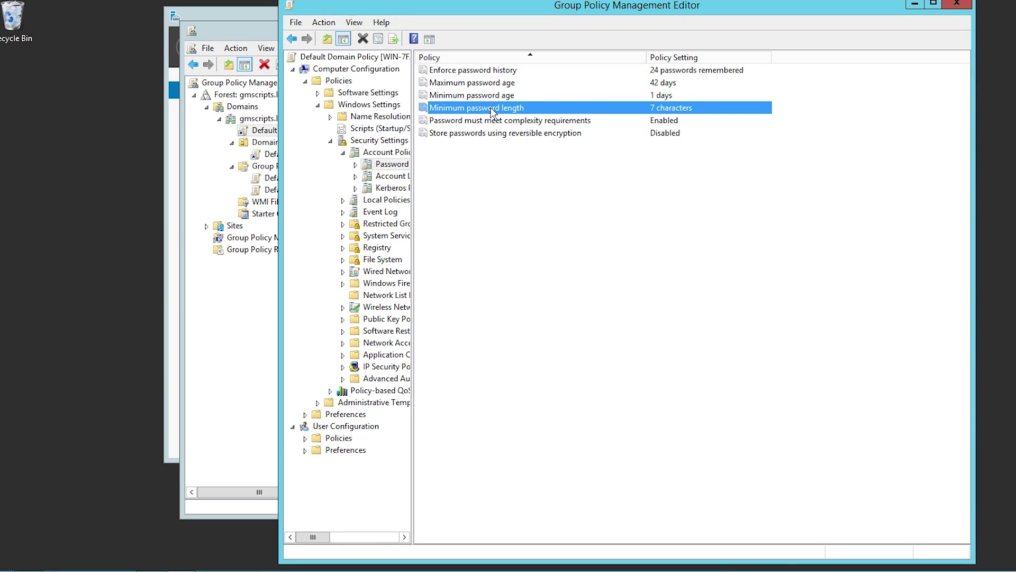
{"action": "double_click", "coordinate": [492, 109]}
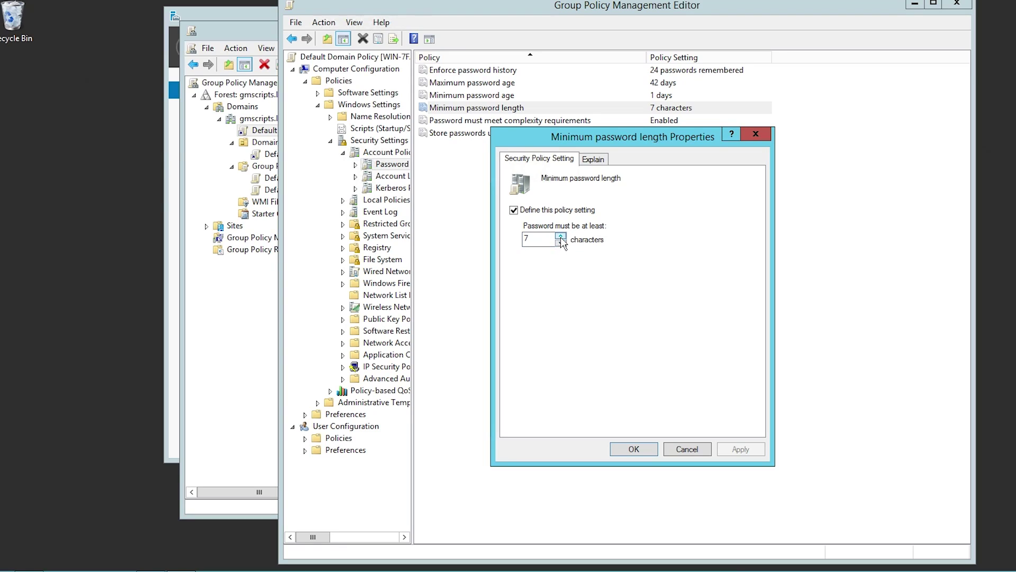
{"action": "left_click", "coordinate": [561, 237]}
{"action": "left_click", "coordinate": [560, 236]}
{"action": "left_click", "coordinate": [560, 237]}
{"action": "left_click", "coordinate": [560, 237]}
{"action": "left_click", "coordinate": [560, 236]}
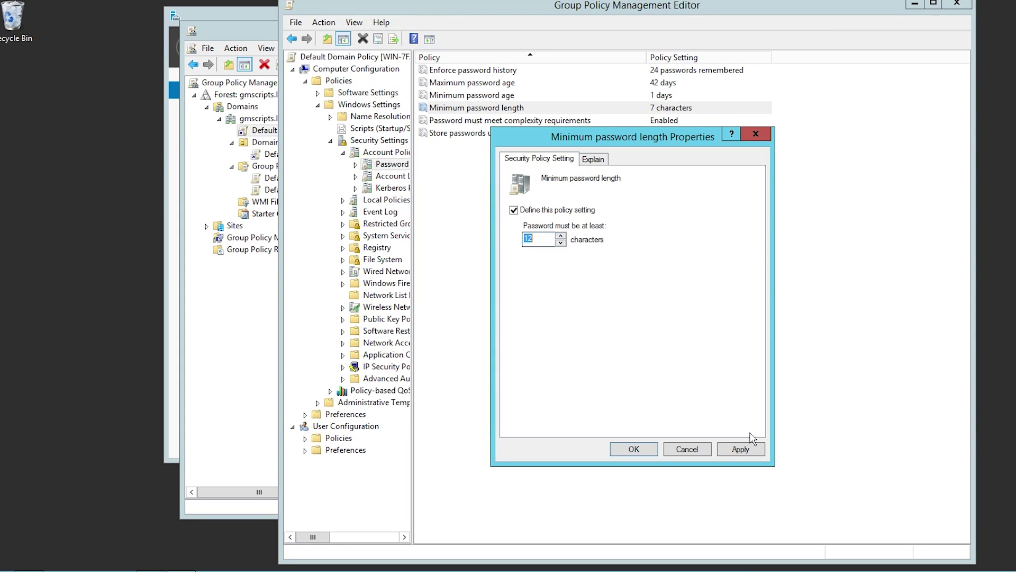
{"action": "left_click", "coordinate": [740, 453]}
{"action": "left_click", "coordinate": [587, 161]}
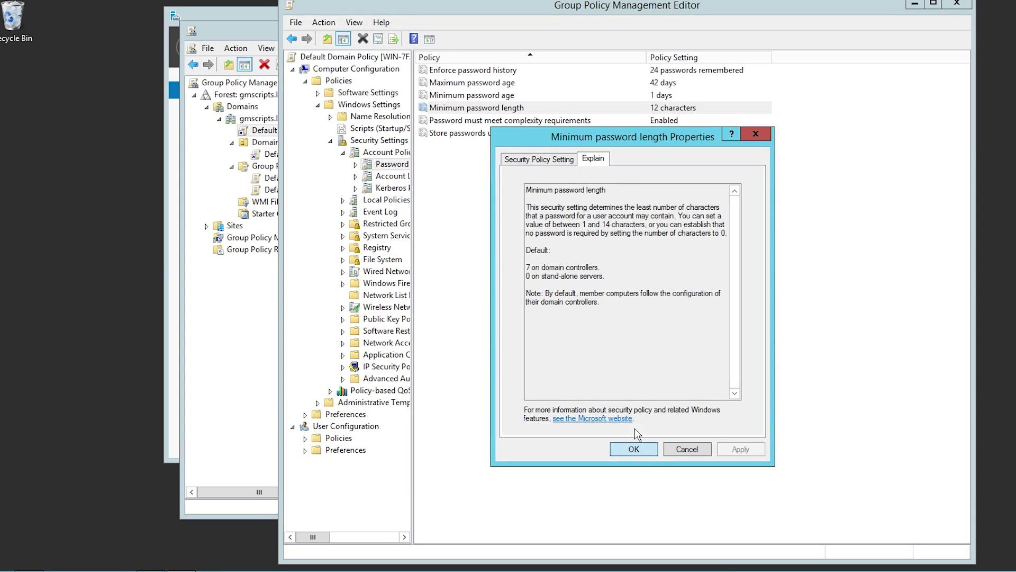
{"action": "left_click", "coordinate": [637, 449]}
Review the password complexity requirements explanation and close it, leaving it Enabled.
{"action": "left_click", "coordinate": [519, 121]}
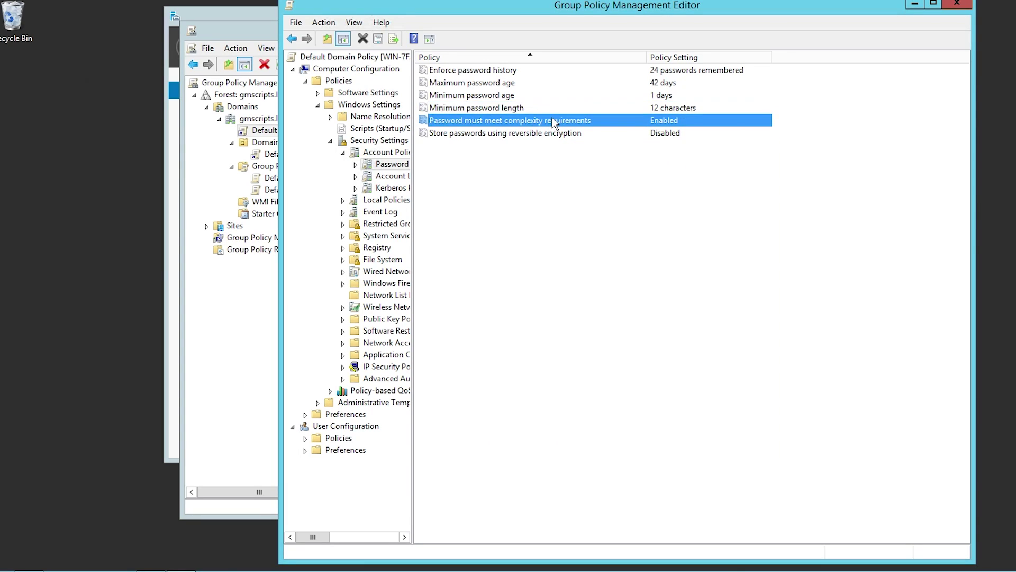
{"action": "double_click", "coordinate": [555, 122]}
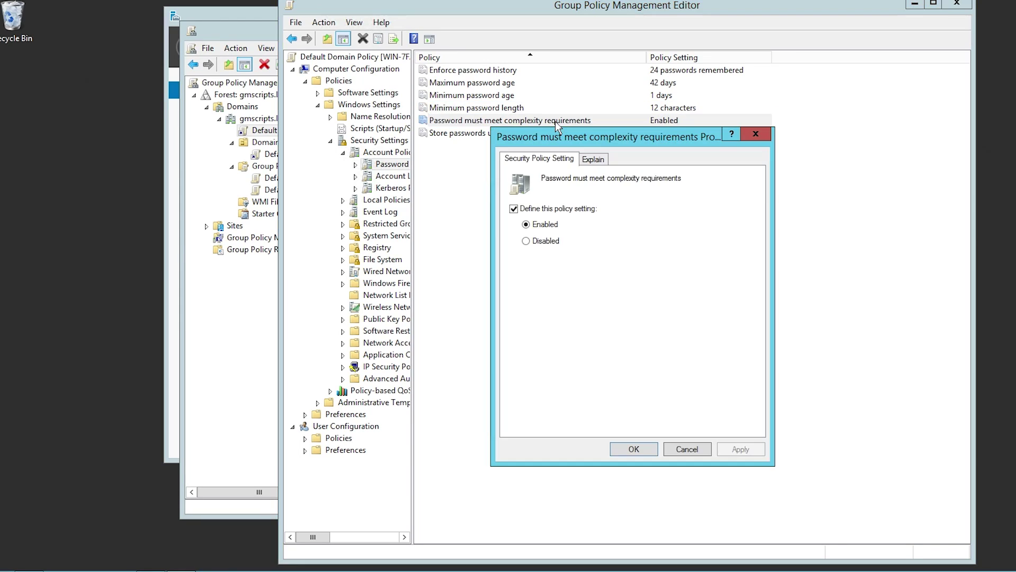
{"action": "left_click", "coordinate": [594, 160]}
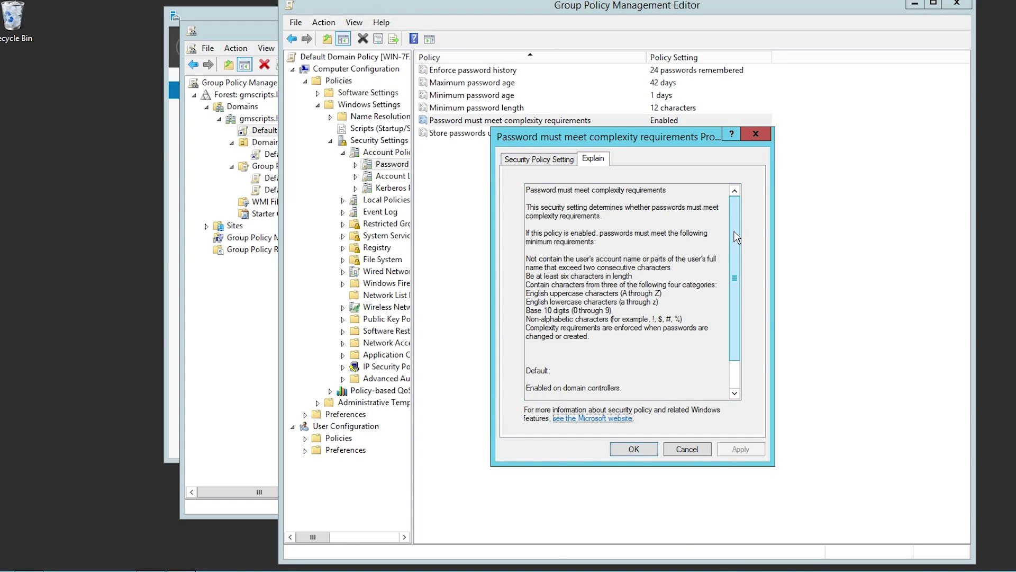
{"action": "left_click_drag", "start_coordinate": [736, 234], "coordinate": [735, 254]}
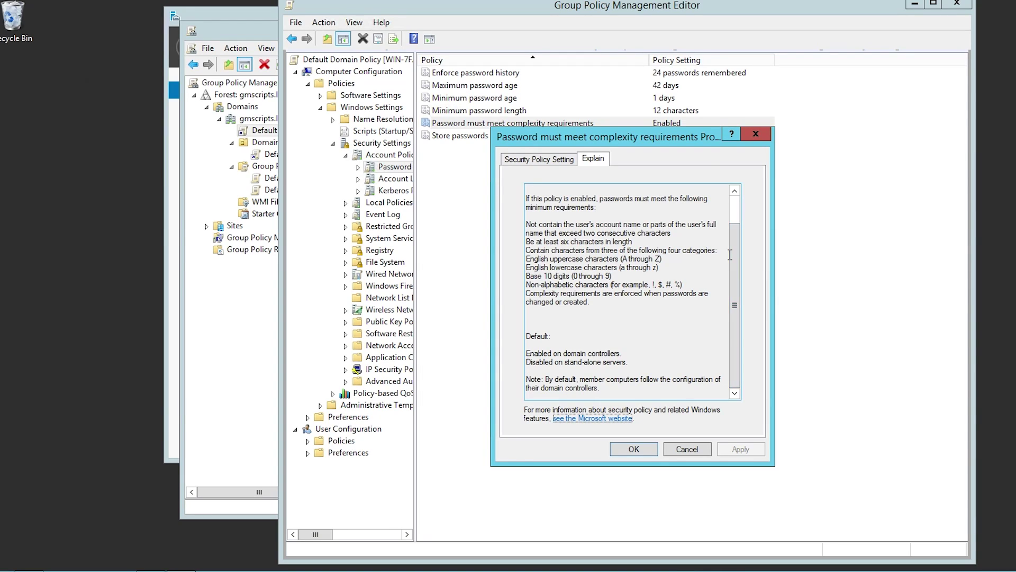
{"action": "left_click", "coordinate": [709, 450]}
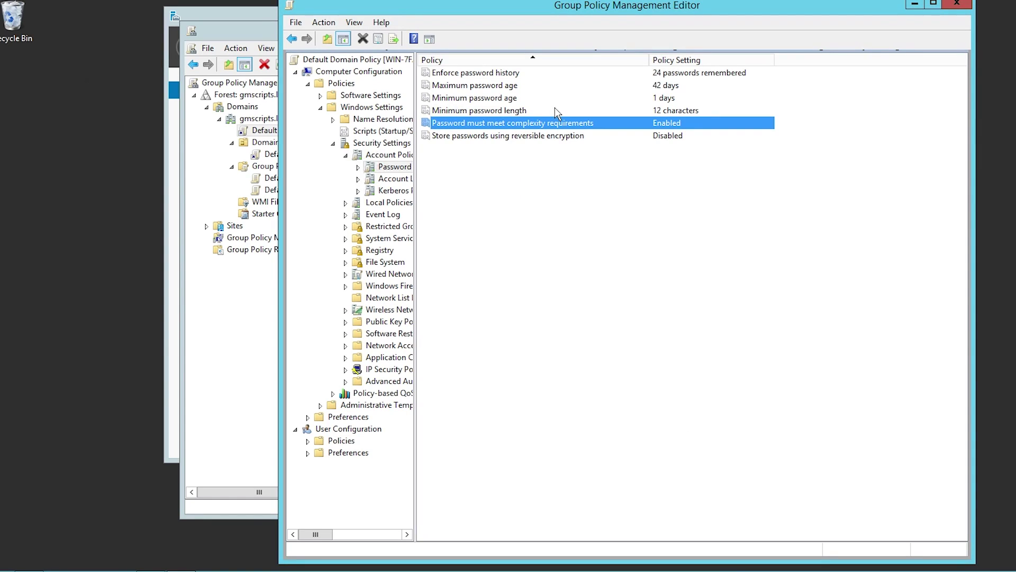
Set the account lockout threshold to 7 attempts, accepting the suggested 30-minute duration and reset values.
{"action": "left_click", "coordinate": [394, 179]}
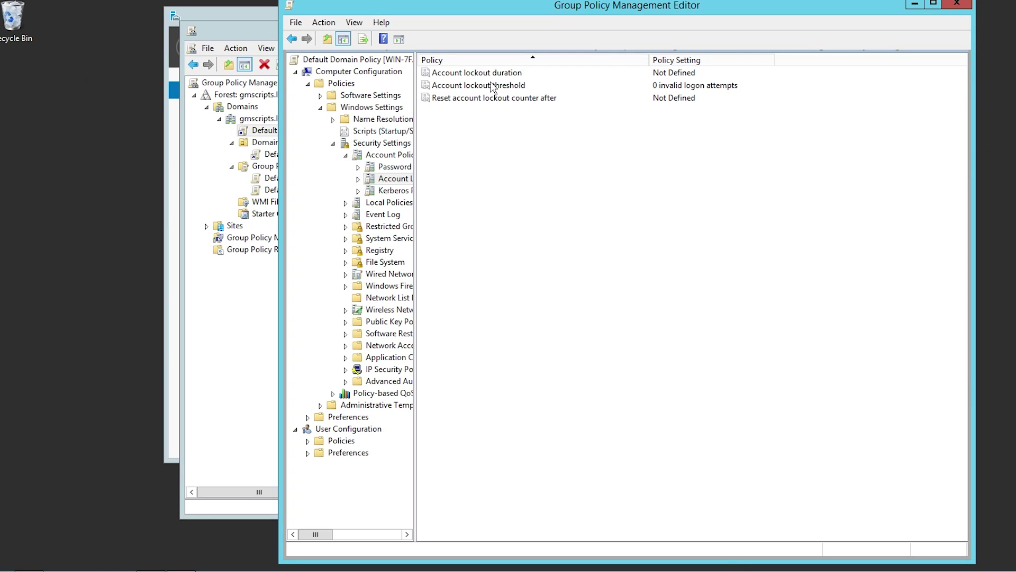
{"action": "double_click", "coordinate": [457, 86]}
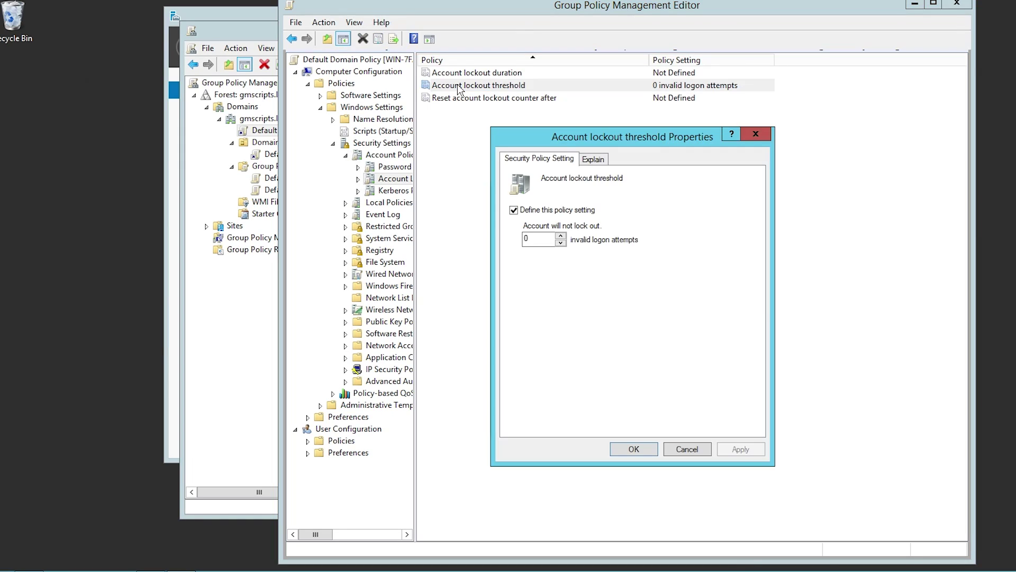
{"action": "left_click", "coordinate": [560, 235]}
{"action": "left_click", "coordinate": [560, 236]}
{"action": "left_click", "coordinate": [561, 236]}
{"action": "left_click", "coordinate": [560, 236]}
{"action": "left_click", "coordinate": [560, 236]}
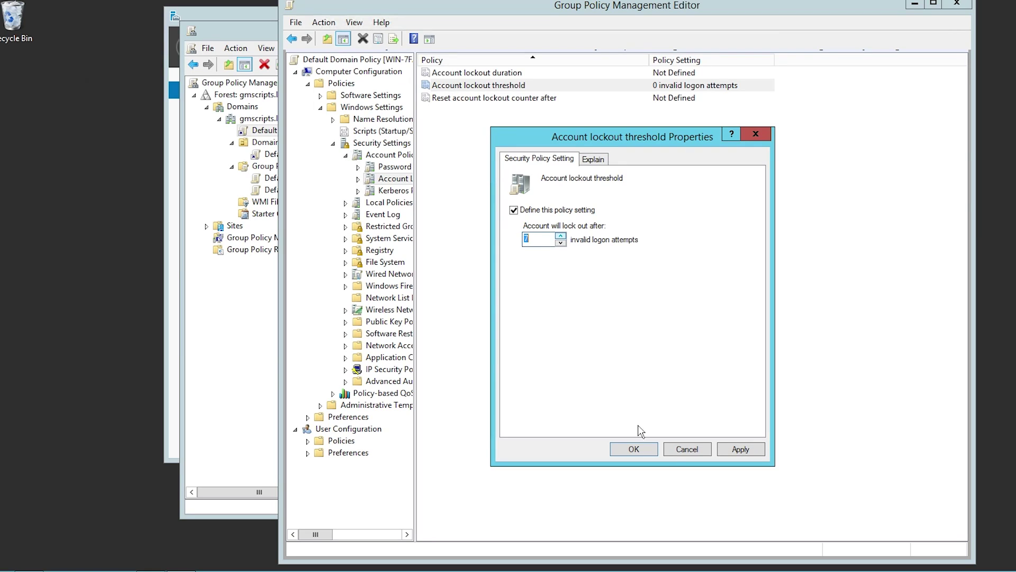
{"action": "left_click", "coordinate": [733, 454]}
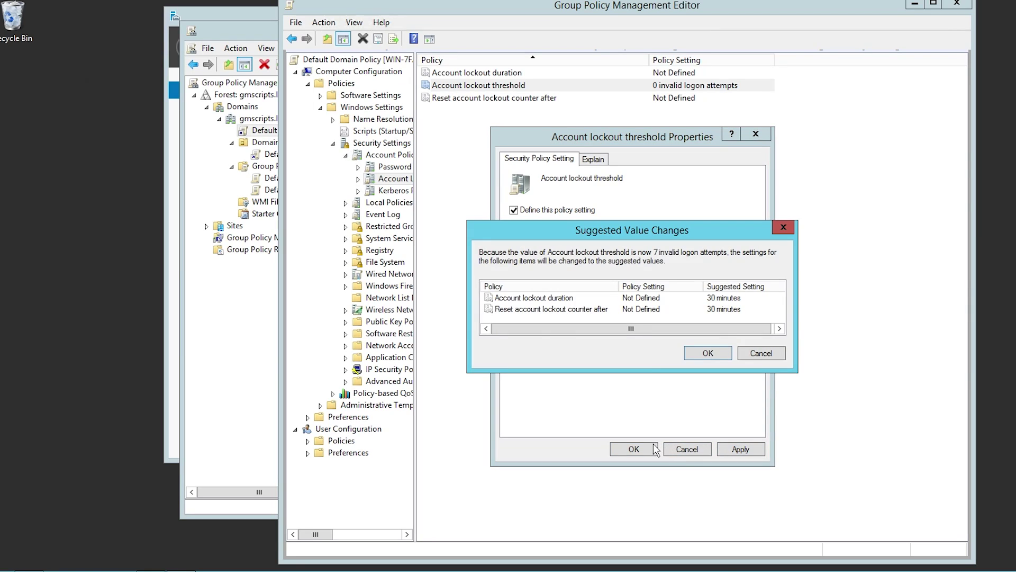
{"action": "left_click", "coordinate": [567, 300]}
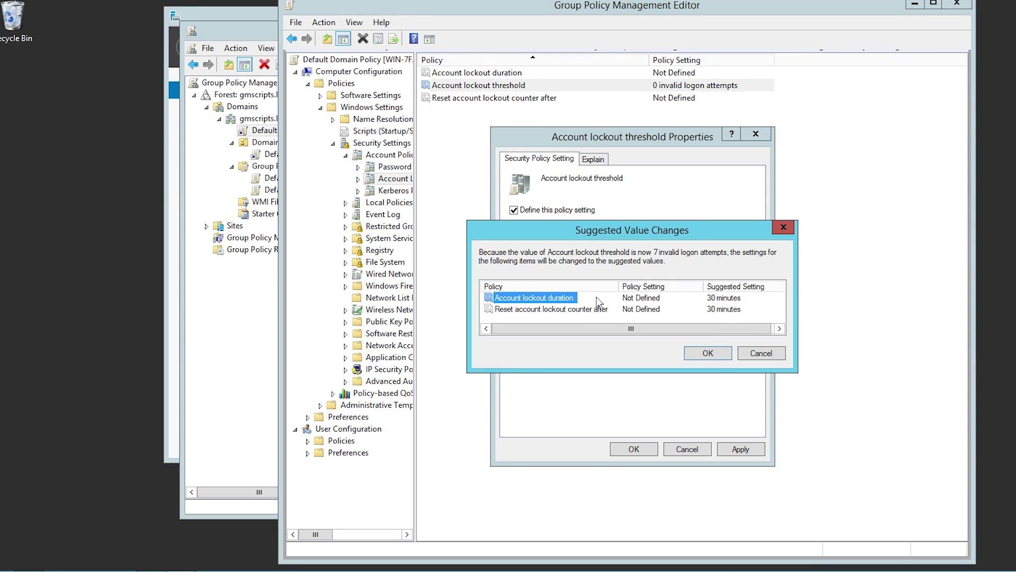
{"action": "left_click", "coordinate": [732, 304]}
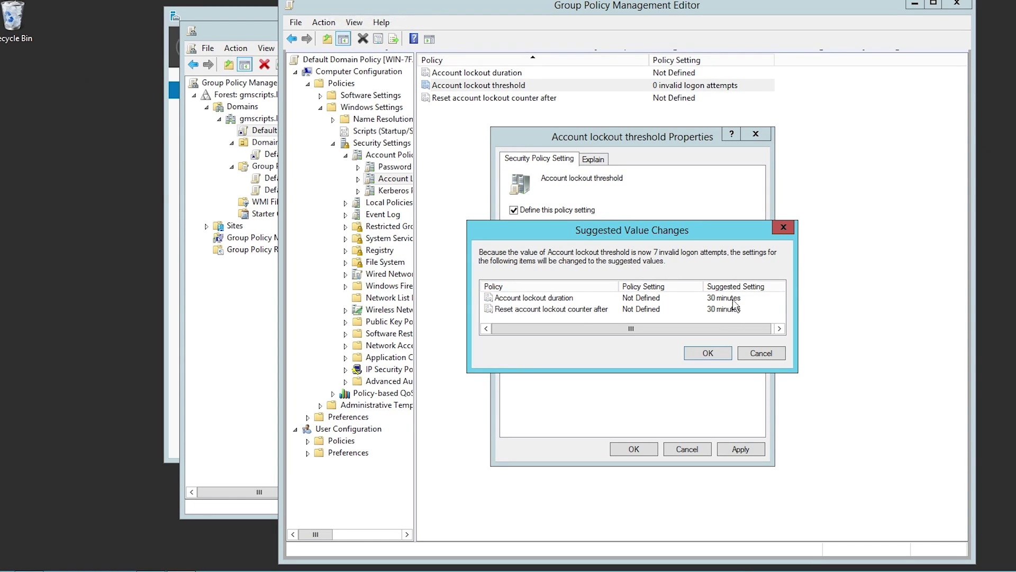
{"action": "left_click", "coordinate": [706, 352]}
{"action": "left_click", "coordinate": [741, 449]}
Close the threshold properties, then review the reset counter and lockout duration settings without changes.
{"action": "left_click", "coordinate": [629, 450]}
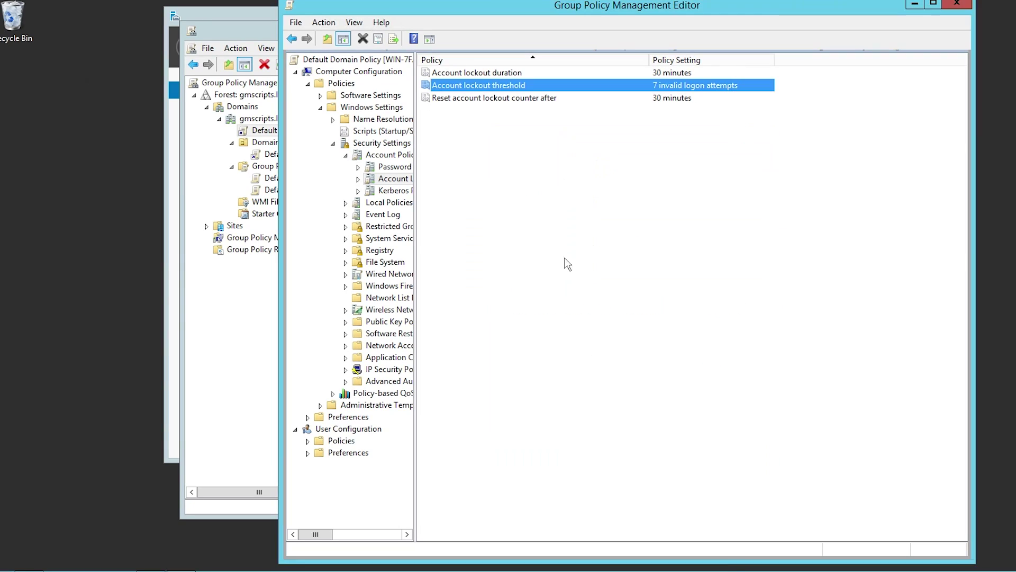
{"action": "left_click", "coordinate": [526, 100]}
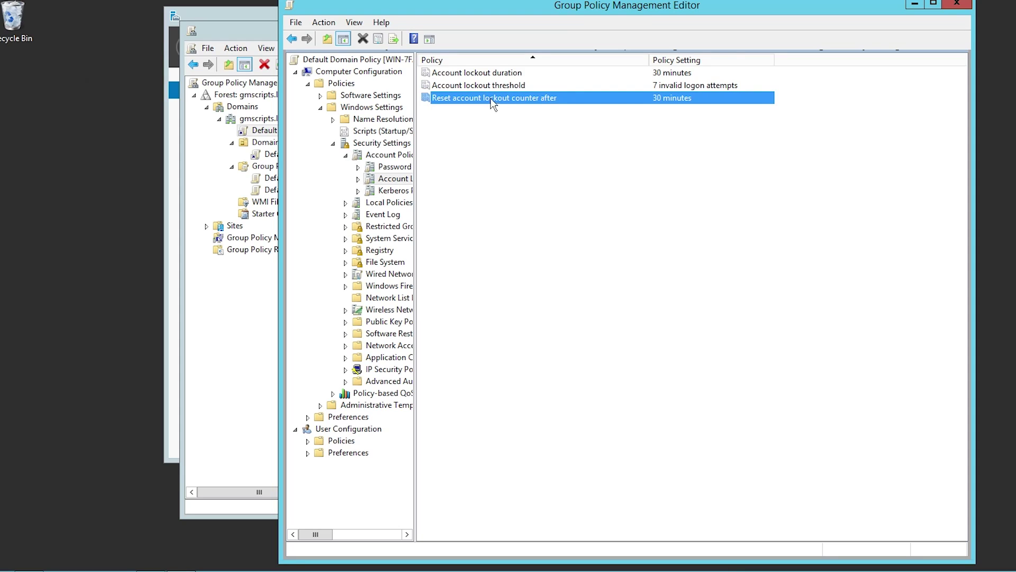
{"action": "double_click", "coordinate": [541, 98]}
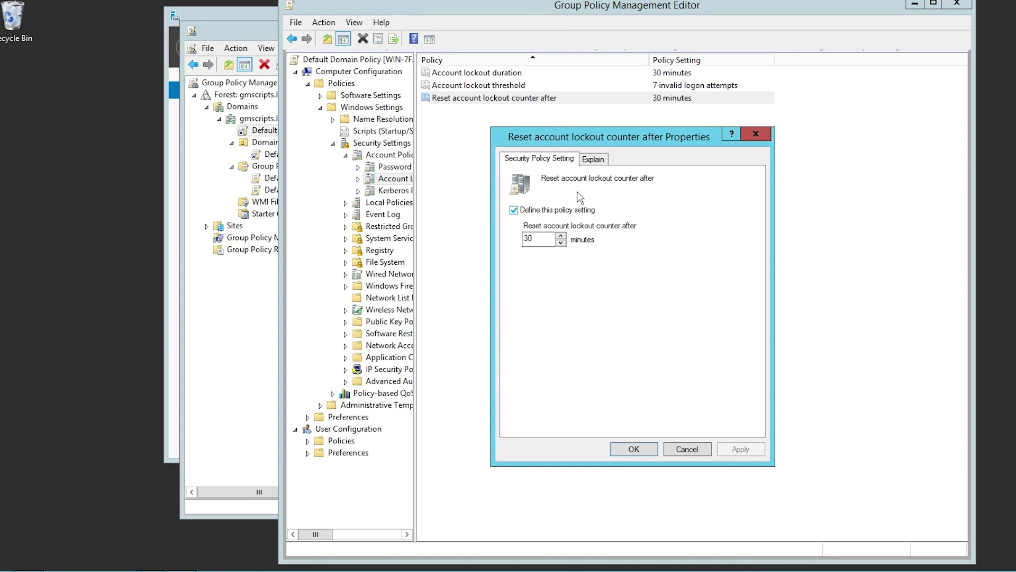
{"action": "left_click", "coordinate": [593, 159]}
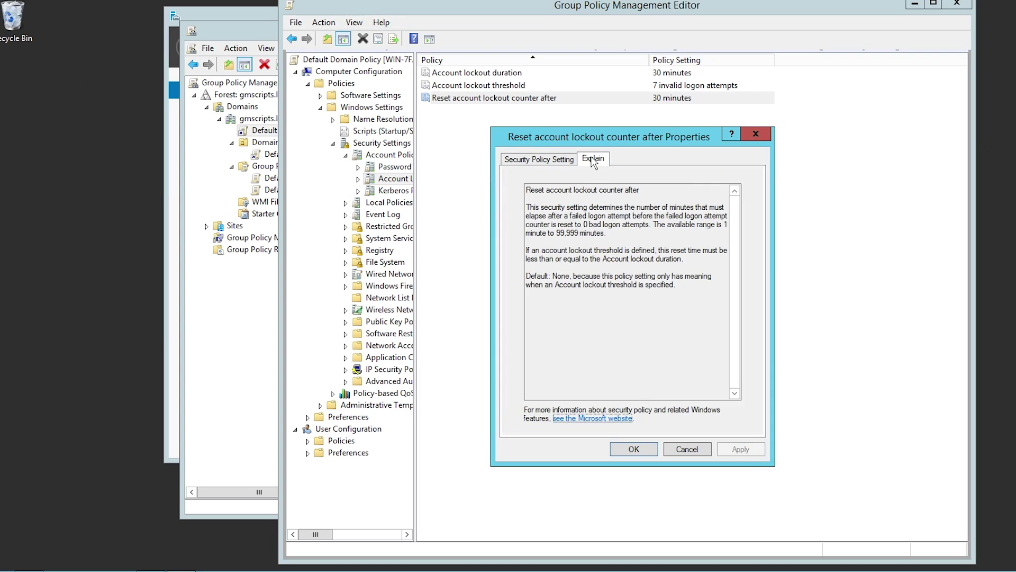
{"action": "left_click", "coordinate": [547, 161]}
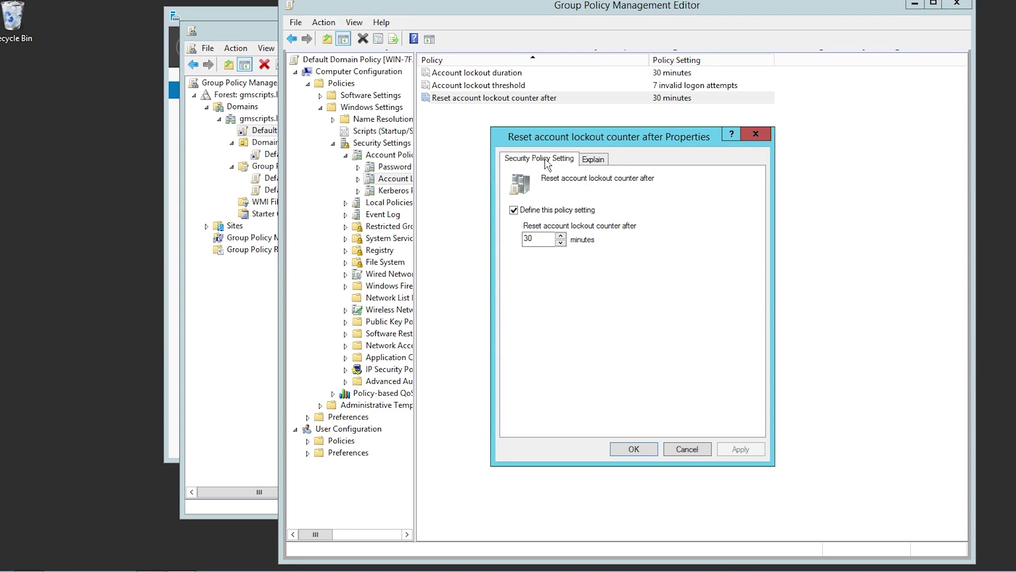
{"action": "left_click", "coordinate": [755, 134]}
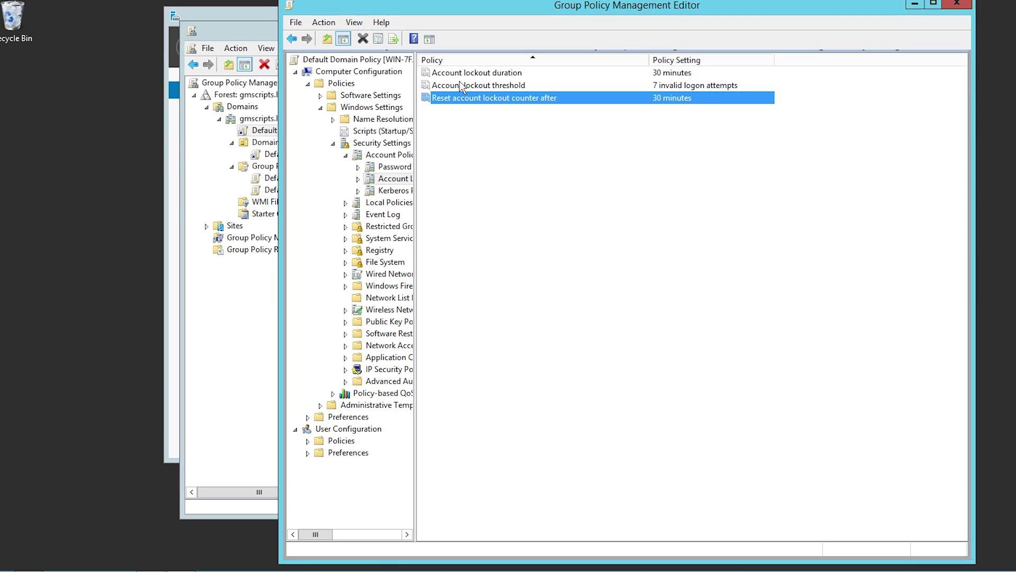
{"action": "left_click", "coordinate": [478, 77]}
{"action": "double_click", "coordinate": [478, 77]}
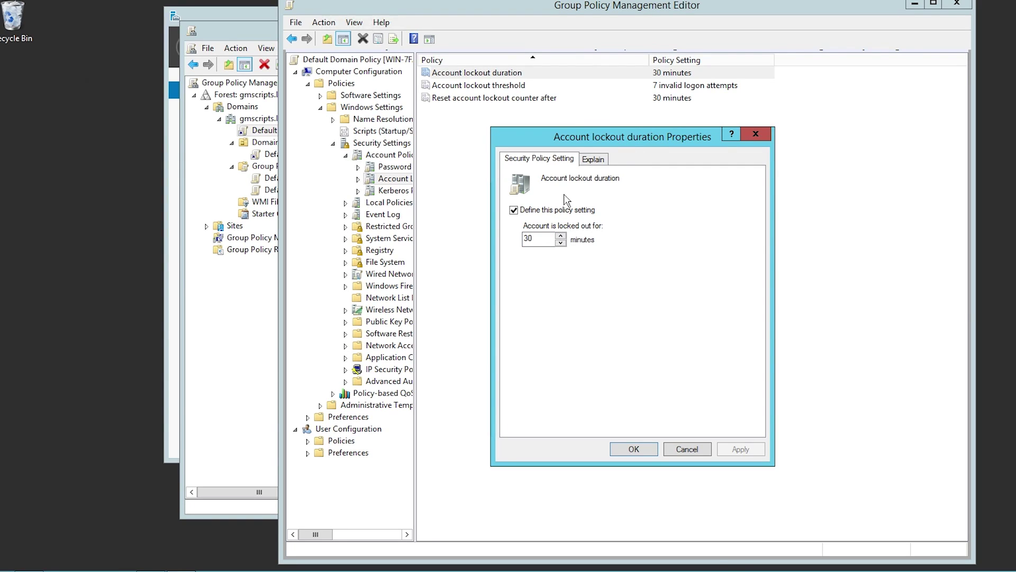
{"action": "left_click", "coordinate": [756, 133]}
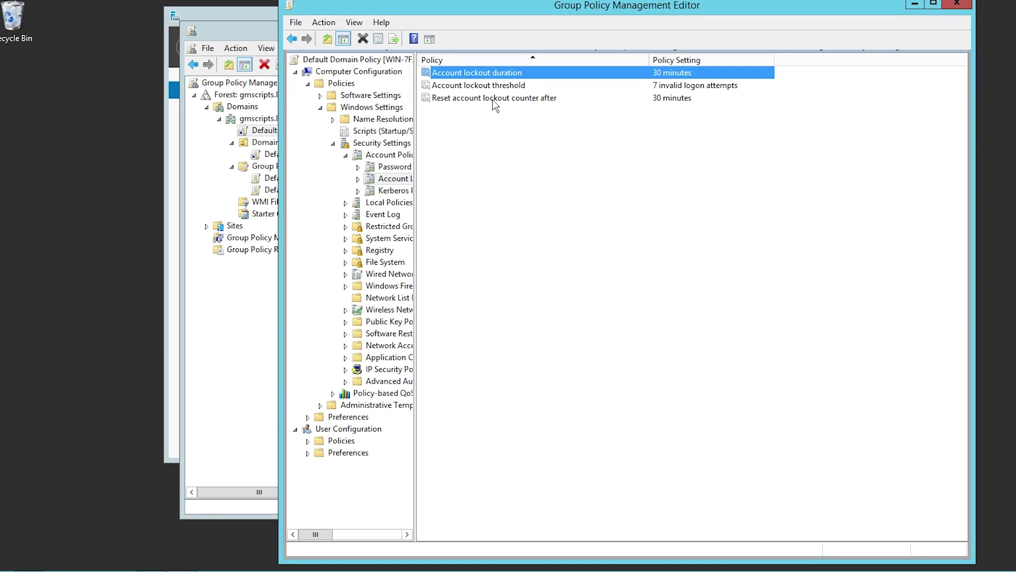
Set the lockout counter reset to 40 minutes, accepting the matching 40-minute lockout duration.
{"action": "double_click", "coordinate": [493, 98]}
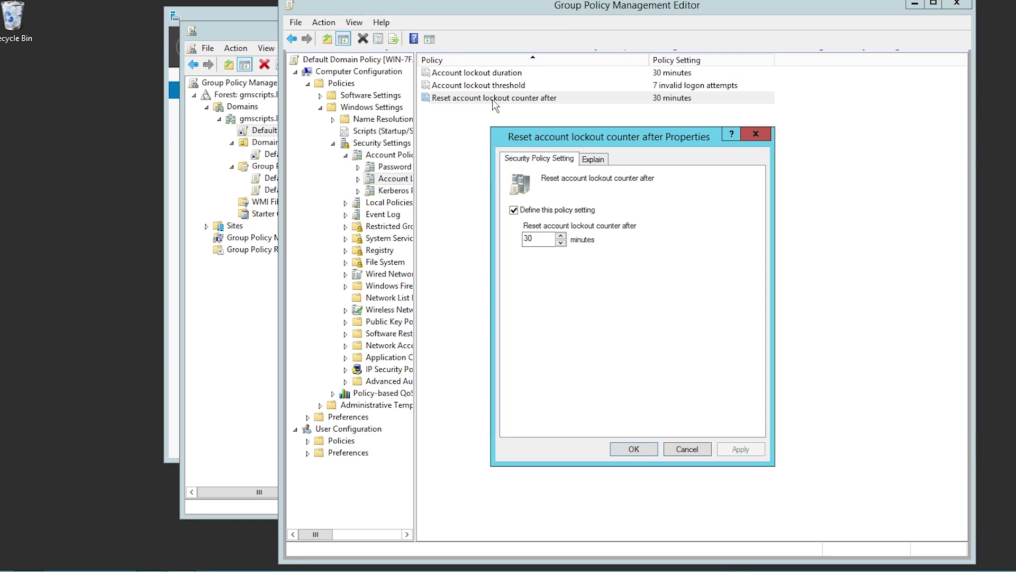
{"action": "left_click", "coordinate": [560, 237]}
{"action": "left_click", "coordinate": [561, 236]}
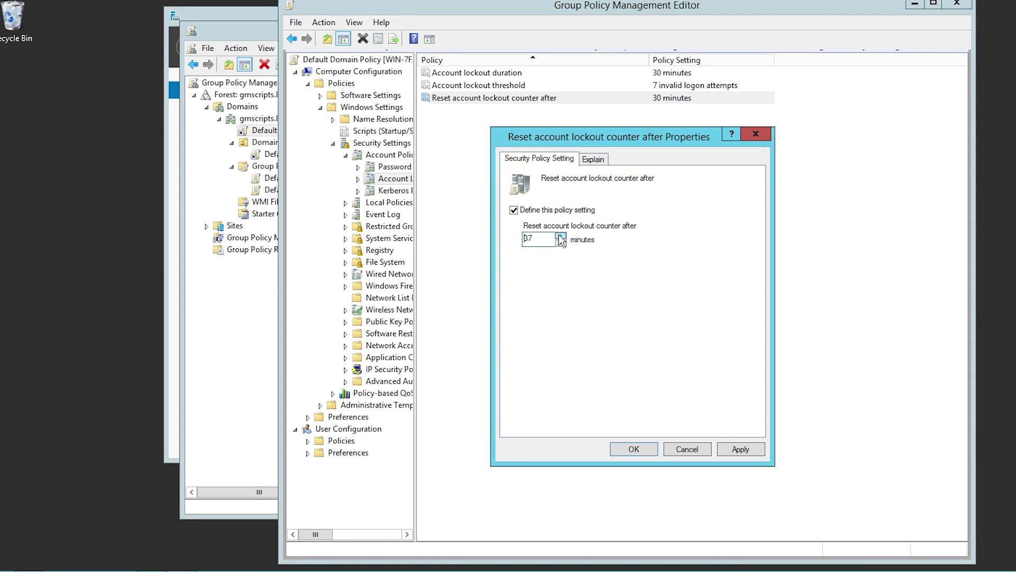
{"action": "left_click", "coordinate": [560, 237]}
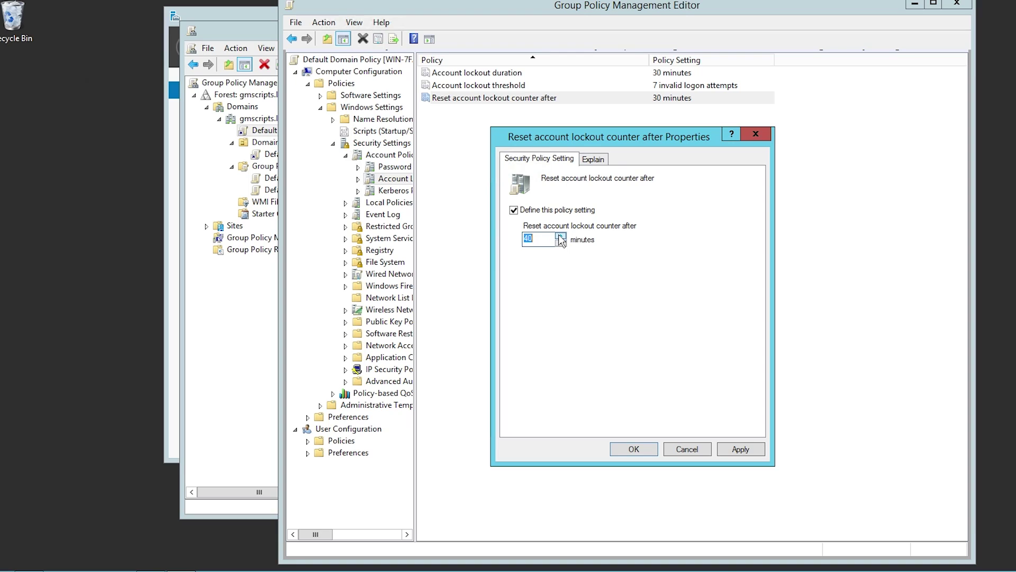
{"action": "left_click", "coordinate": [738, 453]}
{"action": "left_click", "coordinate": [707, 352]}
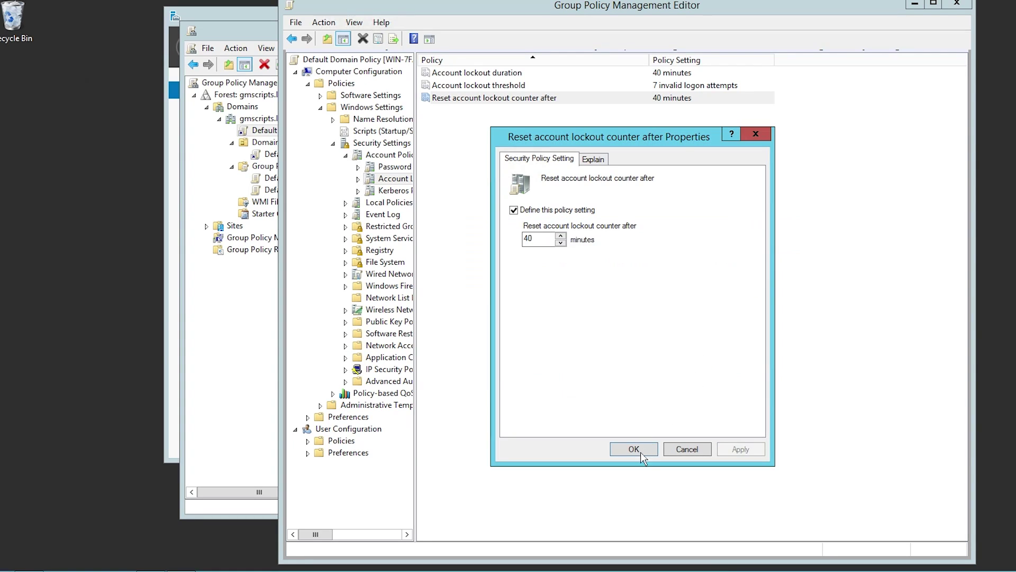
{"action": "left_click", "coordinate": [635, 447]}
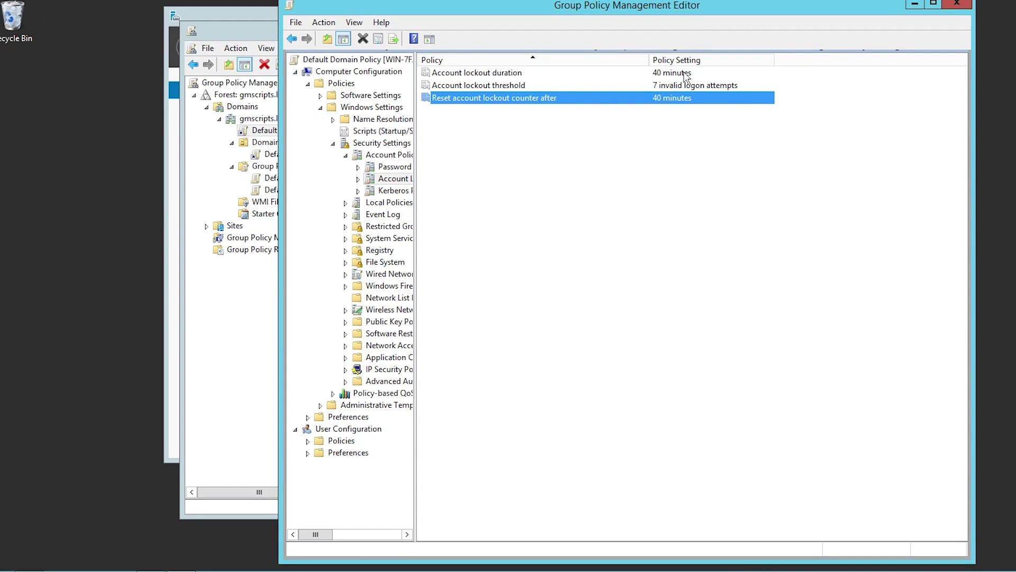
Review the Kerberos Policy's user ticket lifetime, then open Local Policies > Security Options.
{"action": "left_click", "coordinate": [398, 192]}
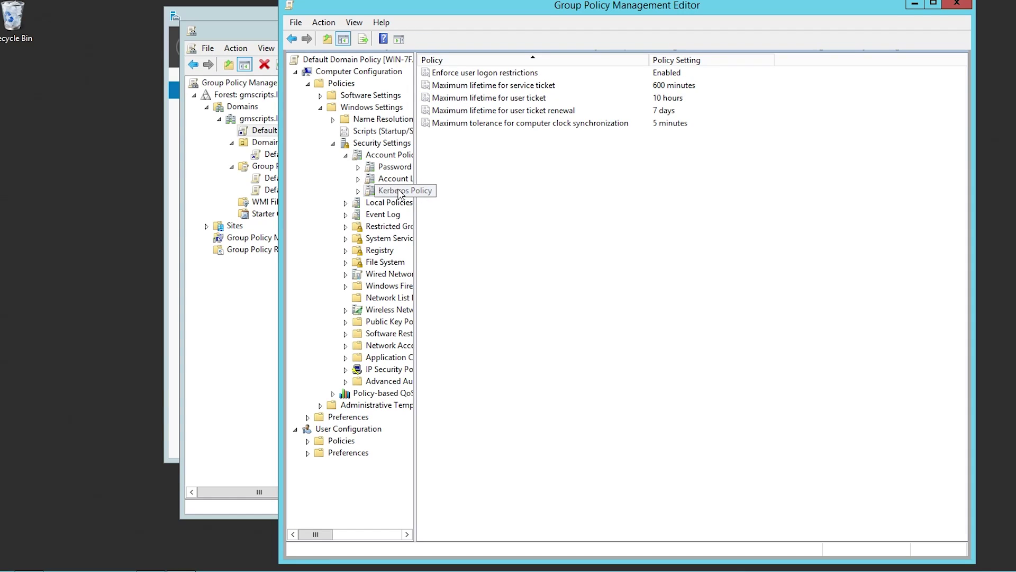
{"action": "left_click", "coordinate": [516, 100]}
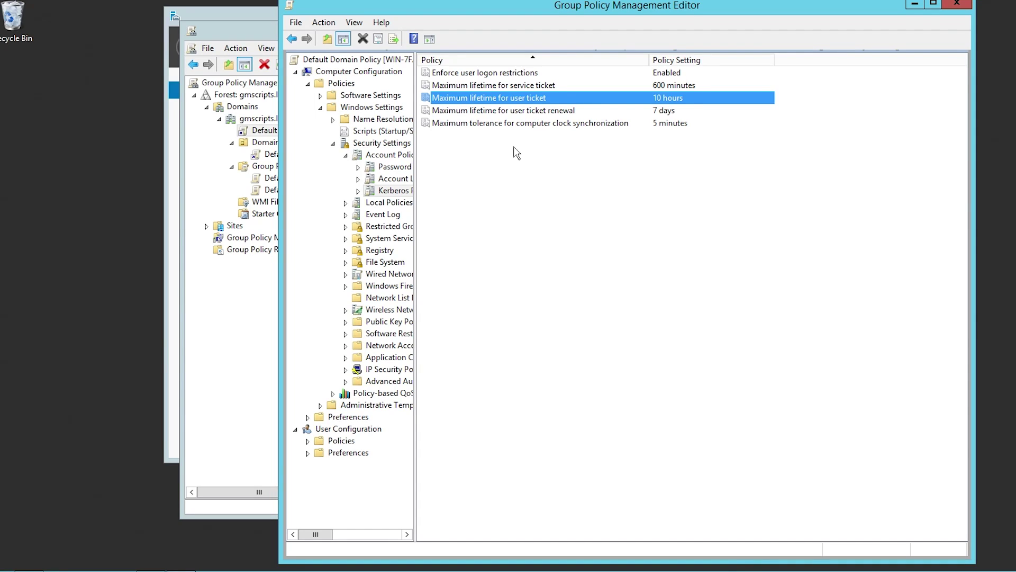
{"action": "left_click", "coordinate": [345, 157]}
{"action": "left_click", "coordinate": [389, 168]}
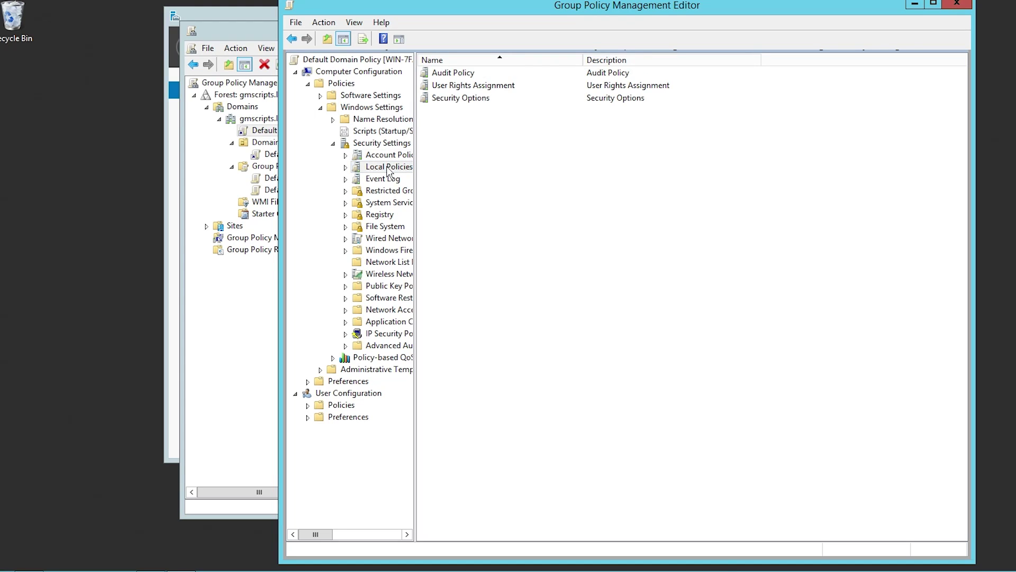
{"action": "double_click", "coordinate": [460, 98]}
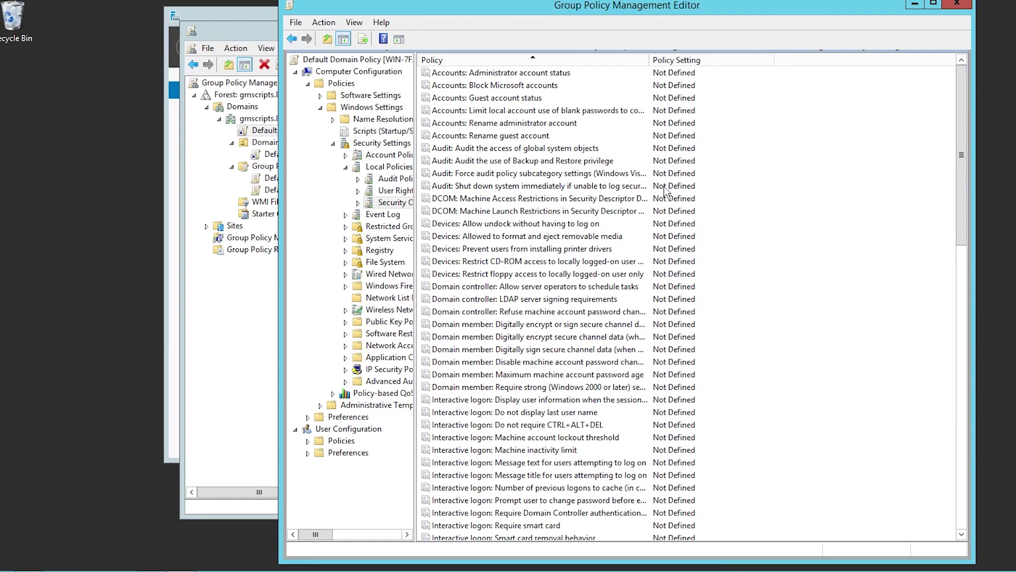
Widen the Policy column and inspect Accounts: Administrator account status, leaving it Not Defined.
{"action": "left_click_drag", "start_coordinate": [649, 60], "coordinate": [704, 60]}
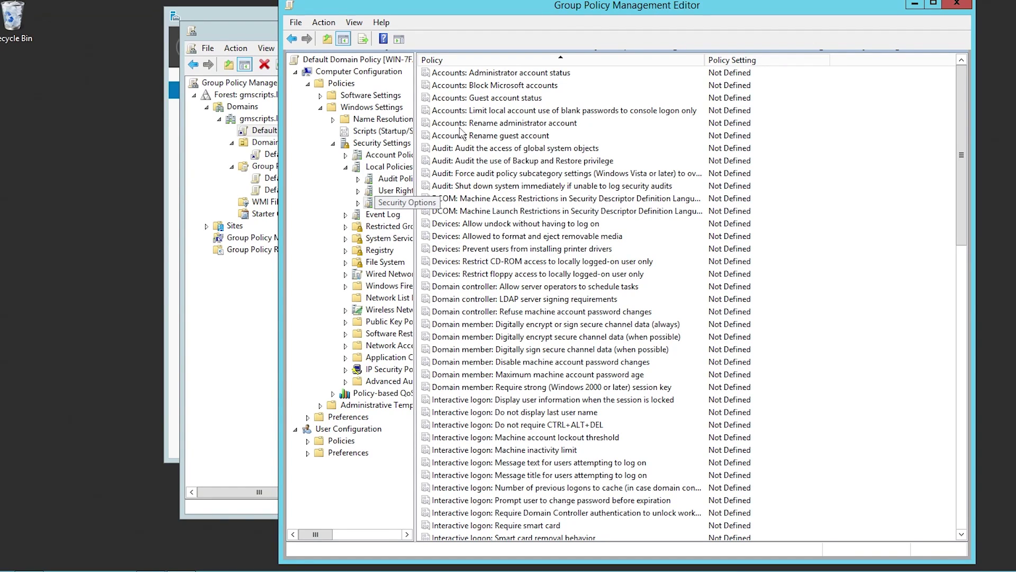
{"action": "left_click", "coordinate": [534, 76]}
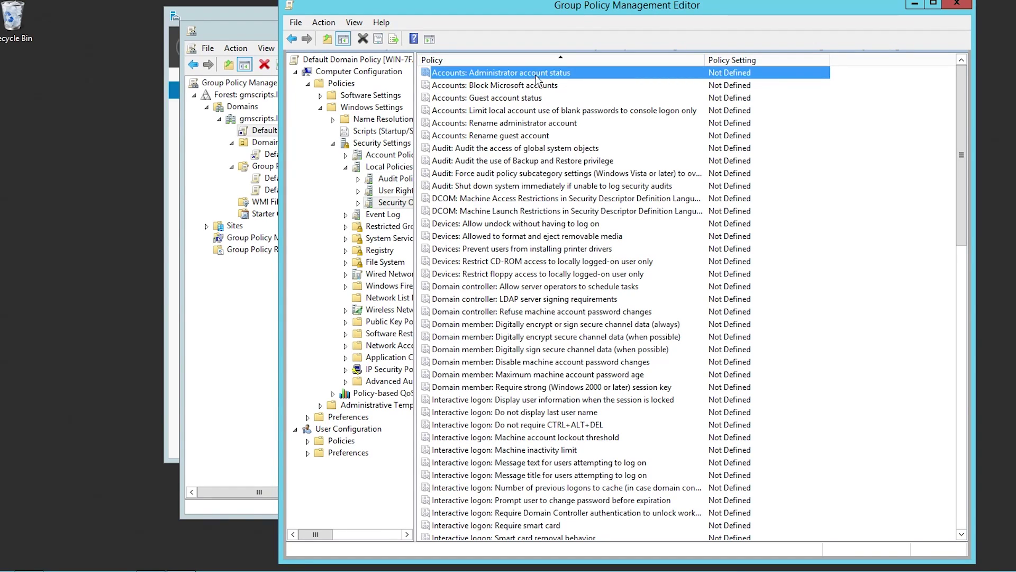
{"action": "double_click", "coordinate": [536, 77]}
{"action": "left_click", "coordinate": [514, 209]}
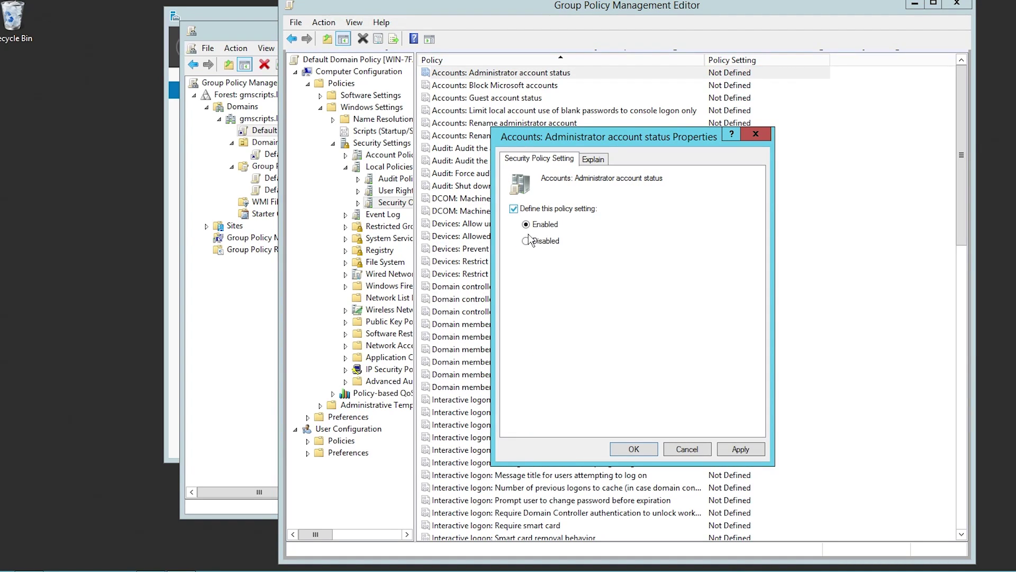
{"action": "left_click", "coordinate": [755, 134]}
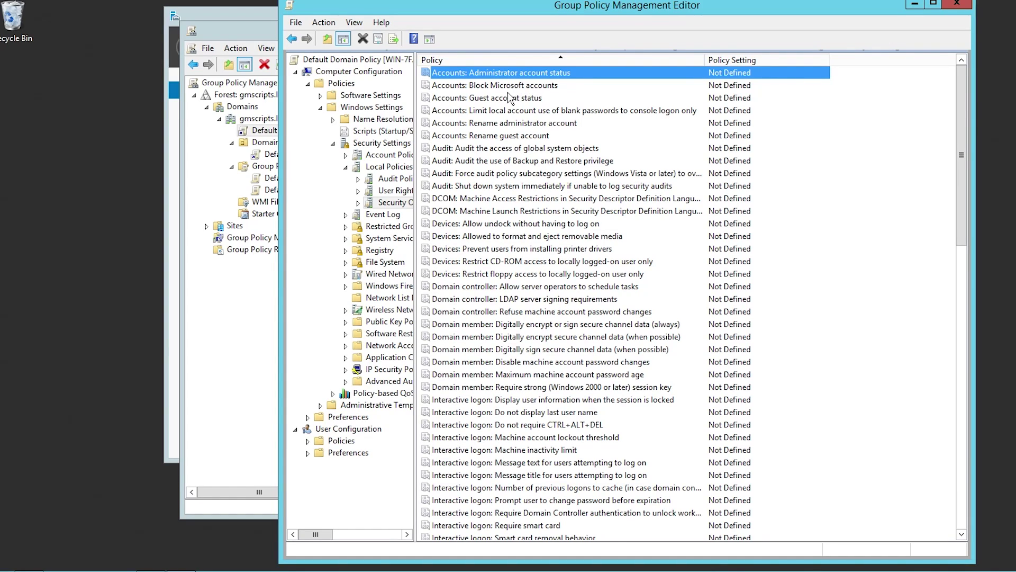
Browse Security Options like Block Microsoft accounts, Guest account status, undocking and CD-ROM access.
{"action": "left_click", "coordinate": [536, 86]}
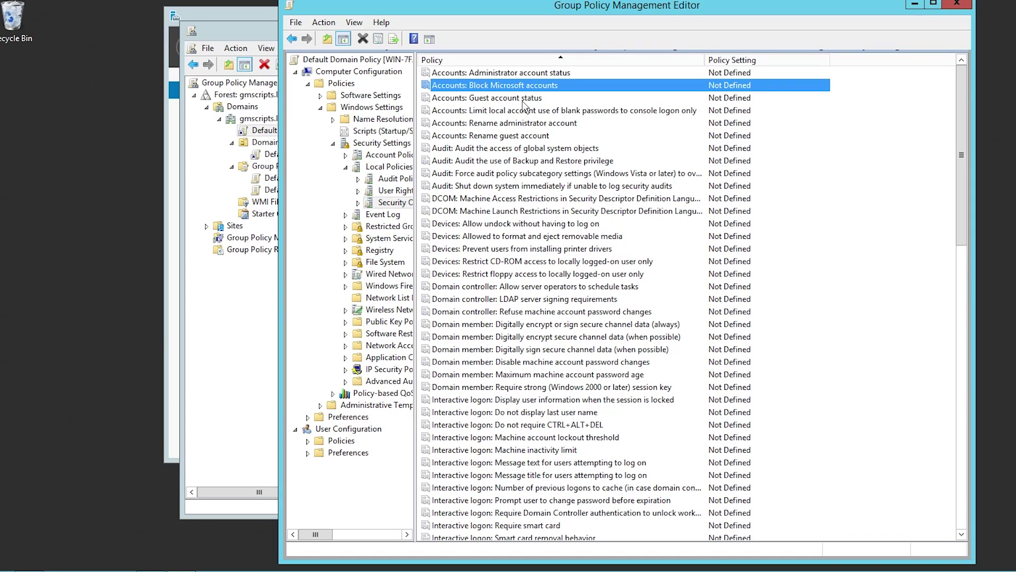
{"action": "left_click", "coordinate": [523, 99]}
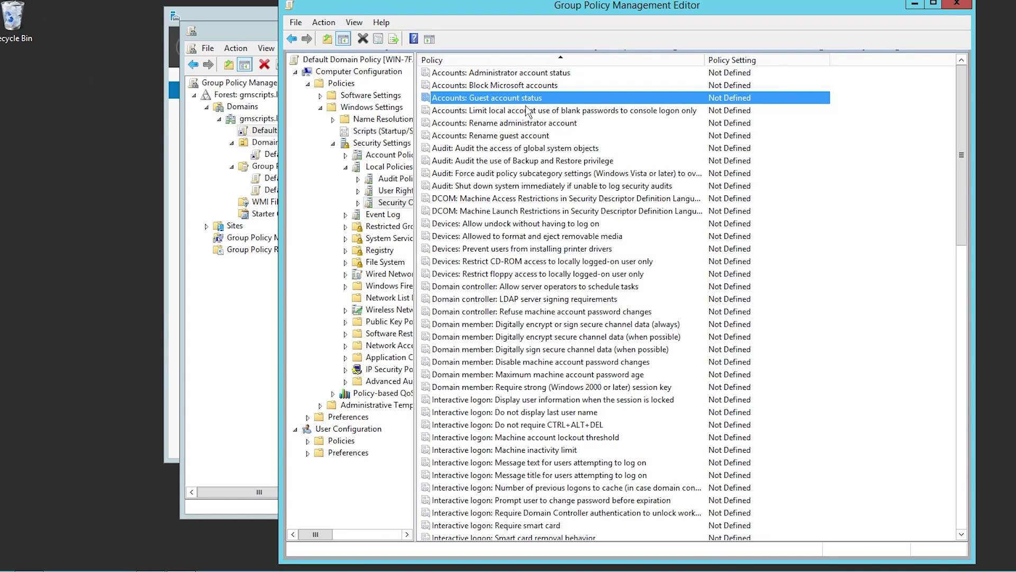
{"action": "left_click", "coordinate": [525, 149]}
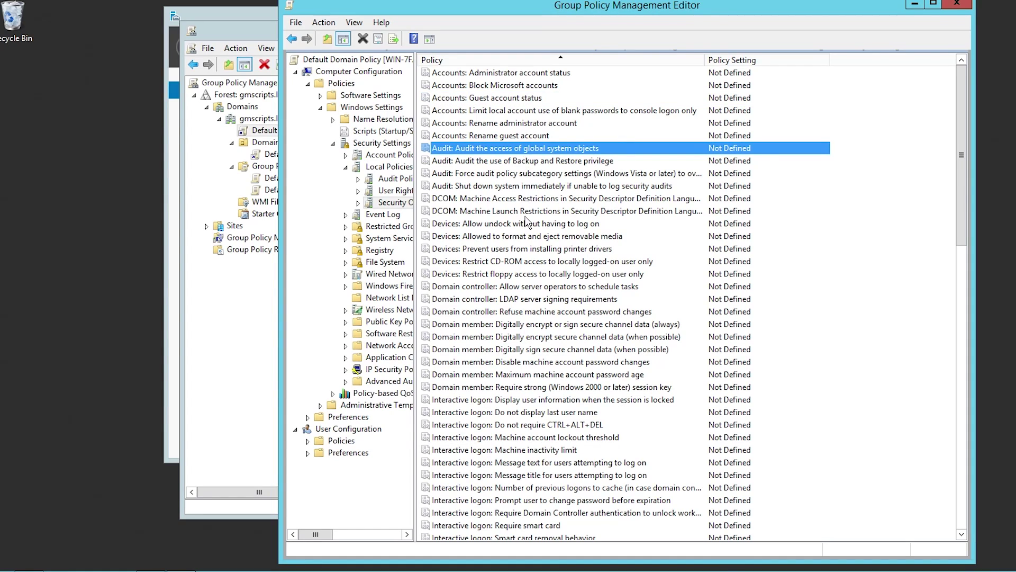
{"action": "scroll", "coordinate": [529, 227], "scroll_direction": "down", "scroll_amount": 1}
{"action": "left_click", "coordinate": [584, 186]}
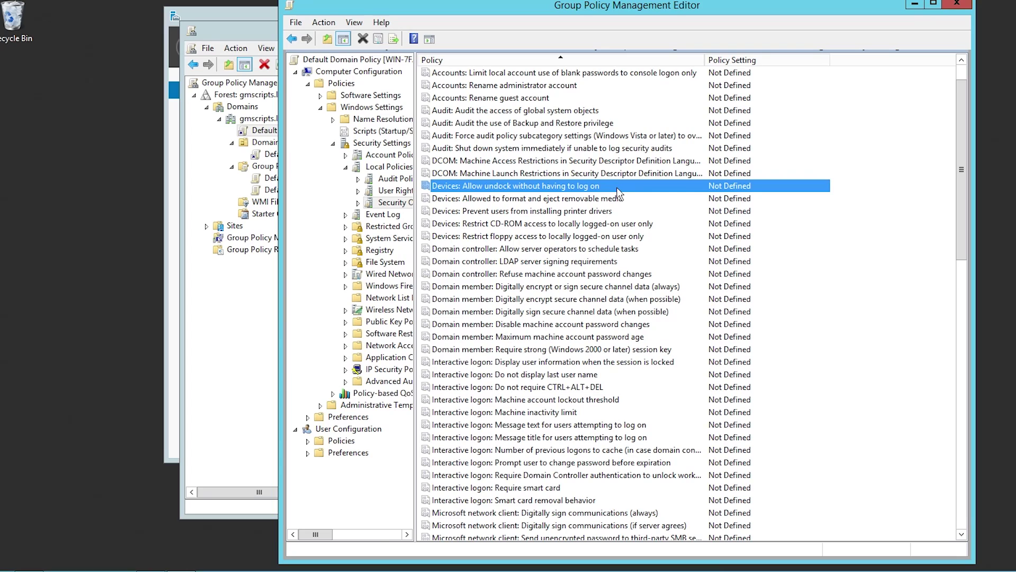
{"action": "left_click", "coordinate": [604, 199]}
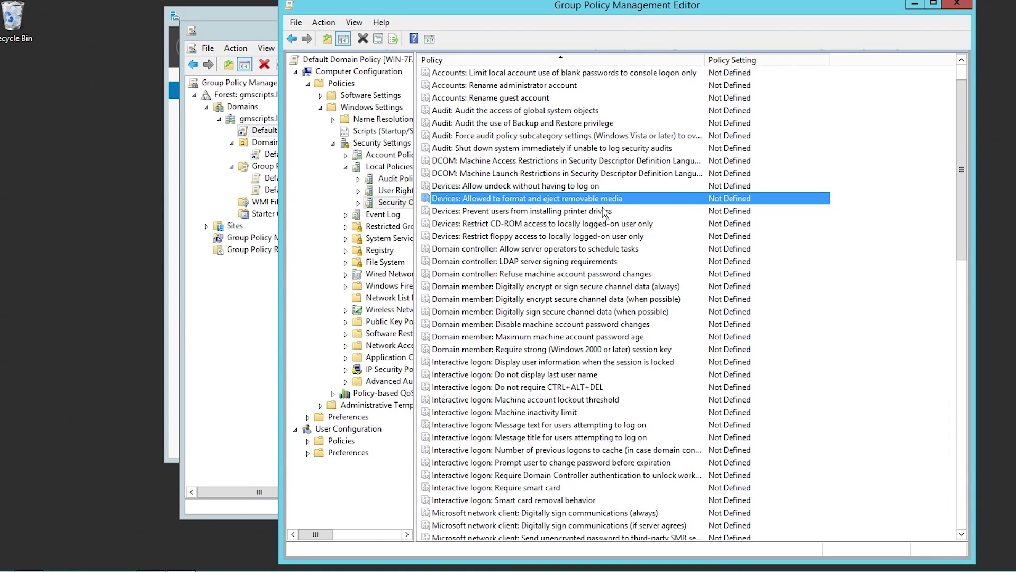
{"action": "left_click", "coordinate": [560, 224]}
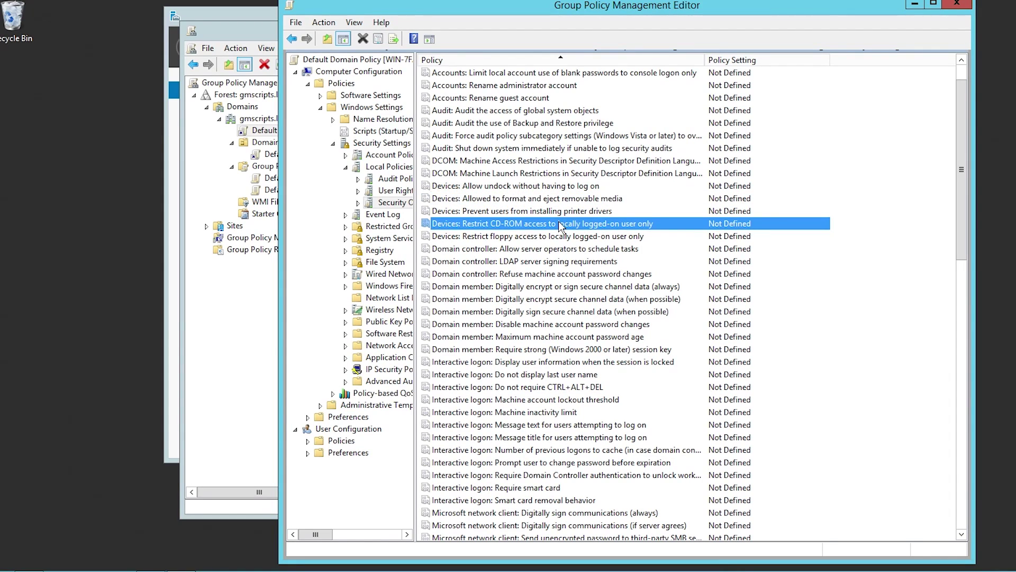
{"action": "scroll", "coordinate": [560, 227], "scroll_direction": "down", "scroll_amount": 3}
{"action": "scroll", "coordinate": [560, 227], "scroll_direction": "down", "scroll_amount": 15}
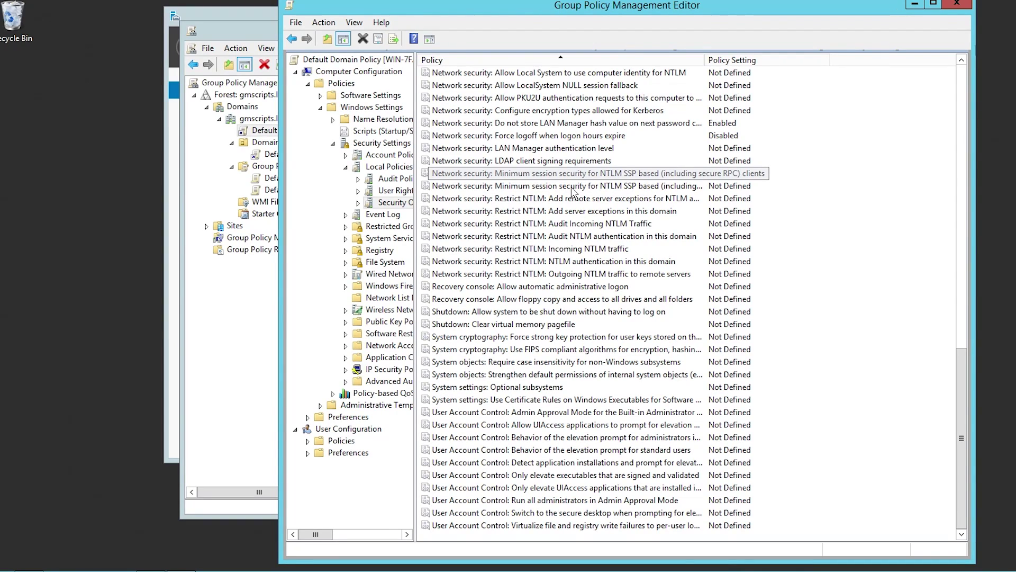
Collapse Computer Configuration and expand User Configuration > Preferences > Control Panel Settings.
{"action": "left_click", "coordinate": [345, 169]}
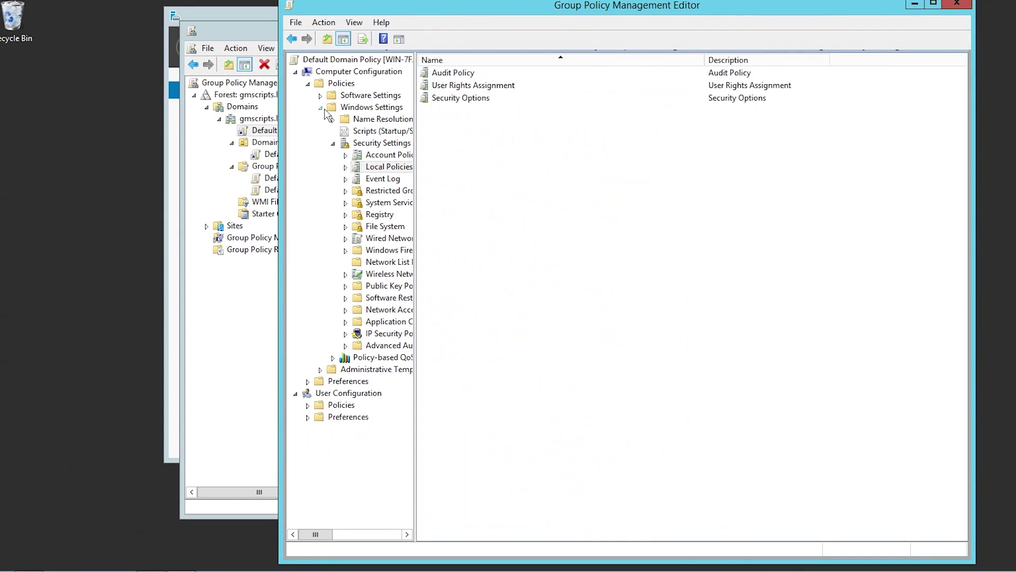
{"action": "left_click", "coordinate": [320, 108]}
{"action": "left_click", "coordinate": [309, 84]}
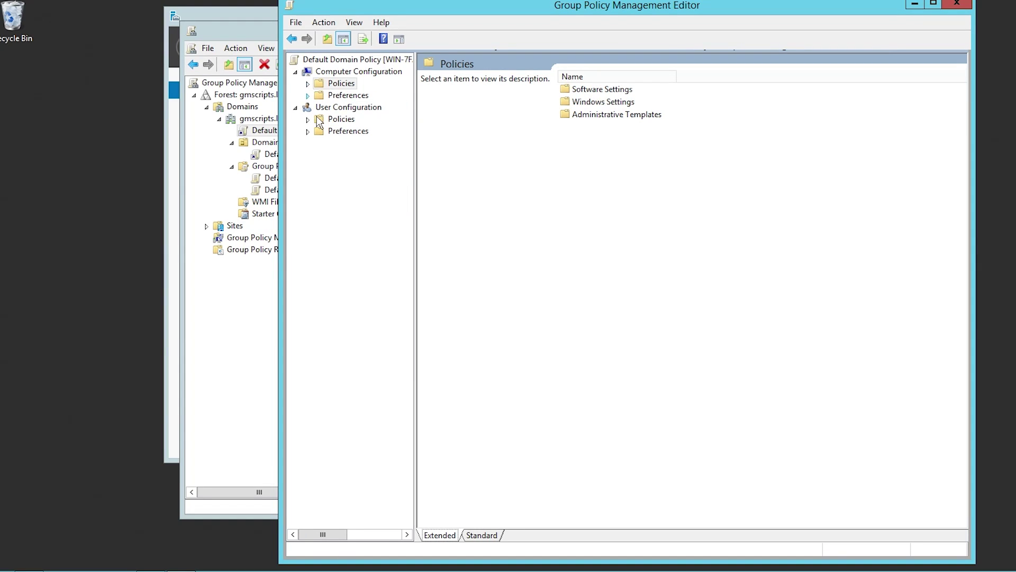
{"action": "left_click", "coordinate": [343, 108]}
{"action": "left_click", "coordinate": [335, 119]}
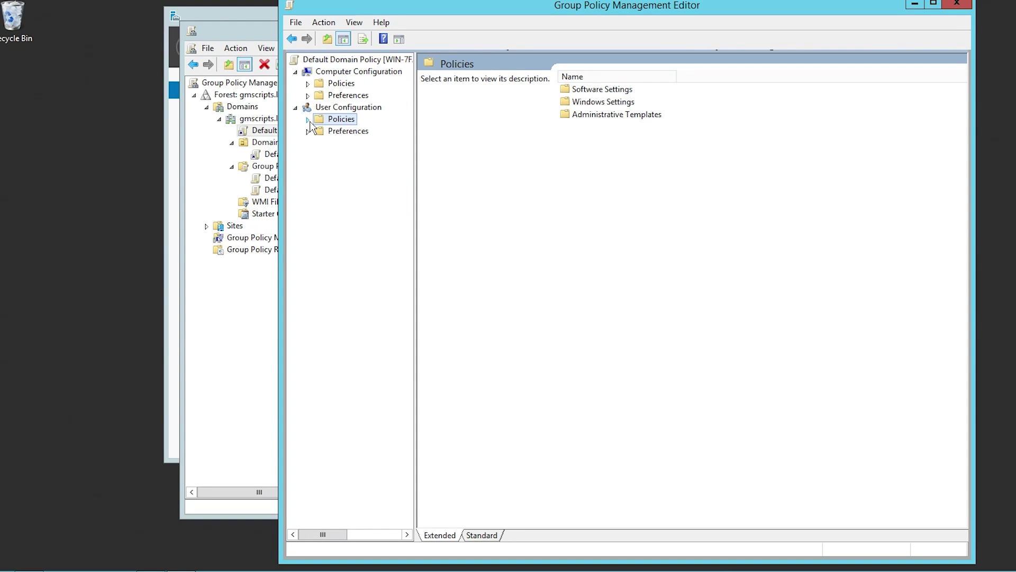
{"action": "left_click", "coordinate": [308, 120]}
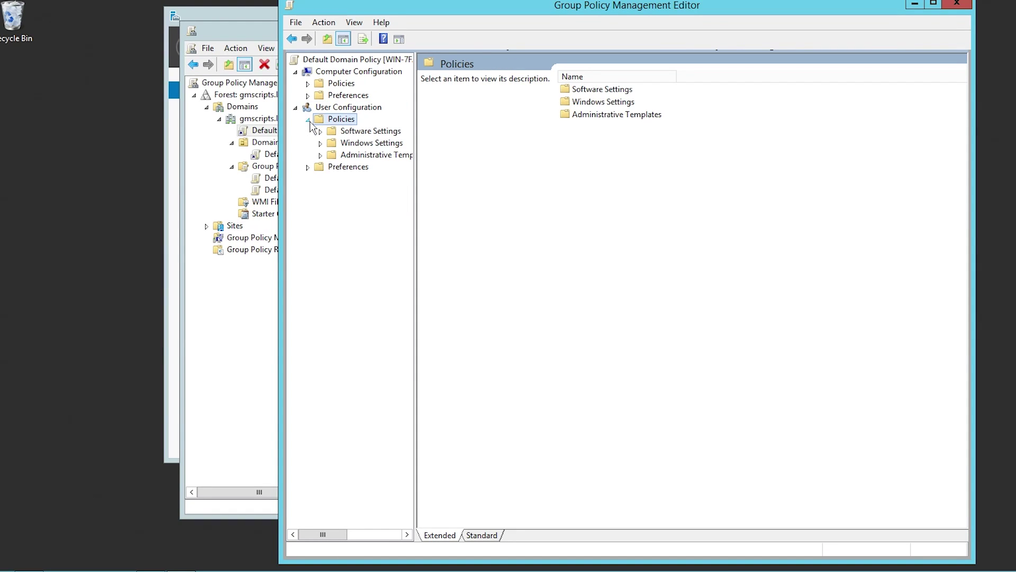
{"action": "left_click", "coordinate": [344, 169]}
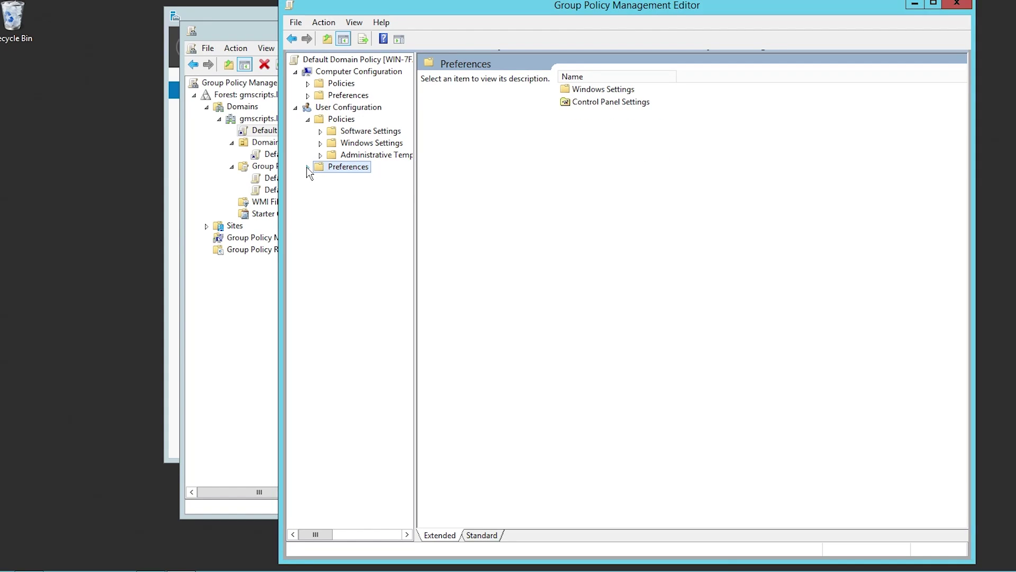
{"action": "left_click", "coordinate": [307, 167]}
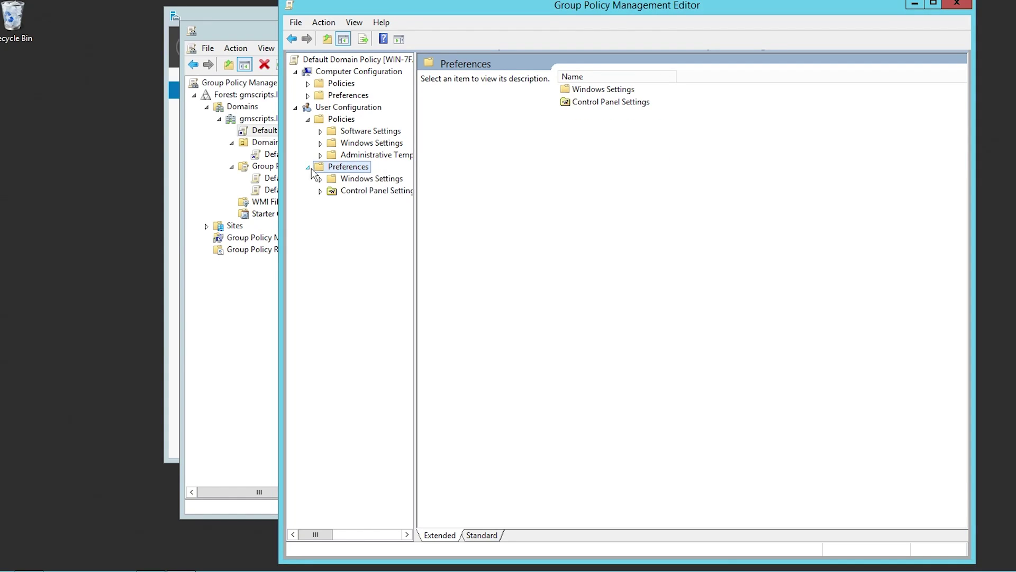
{"action": "left_click", "coordinate": [354, 191]}
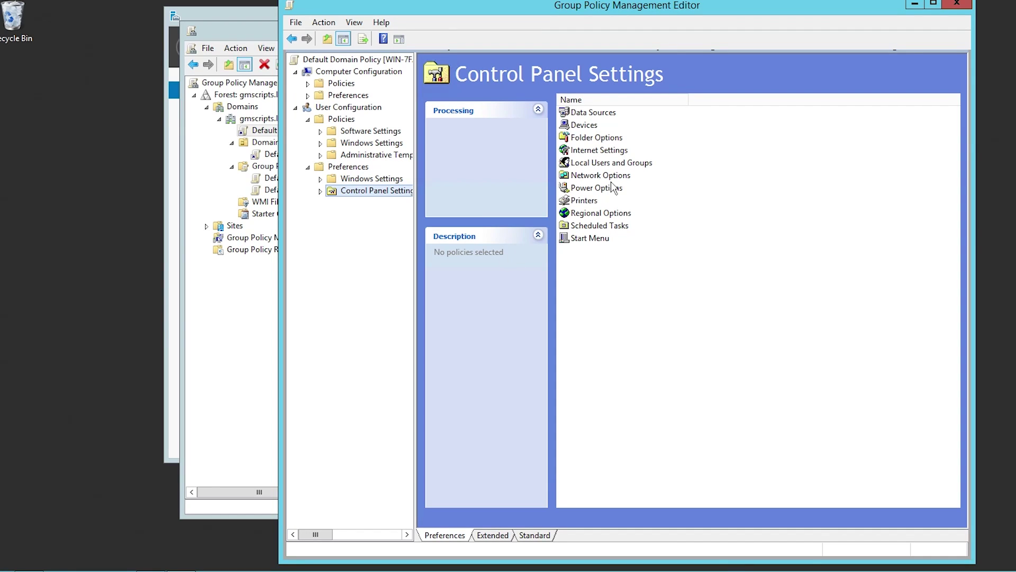
Open the Start Menu preference and bring up New > Start Menu (At least Windows Vista).
{"action": "left_click", "coordinate": [590, 242]}
{"action": "double_click", "coordinate": [590, 242]}
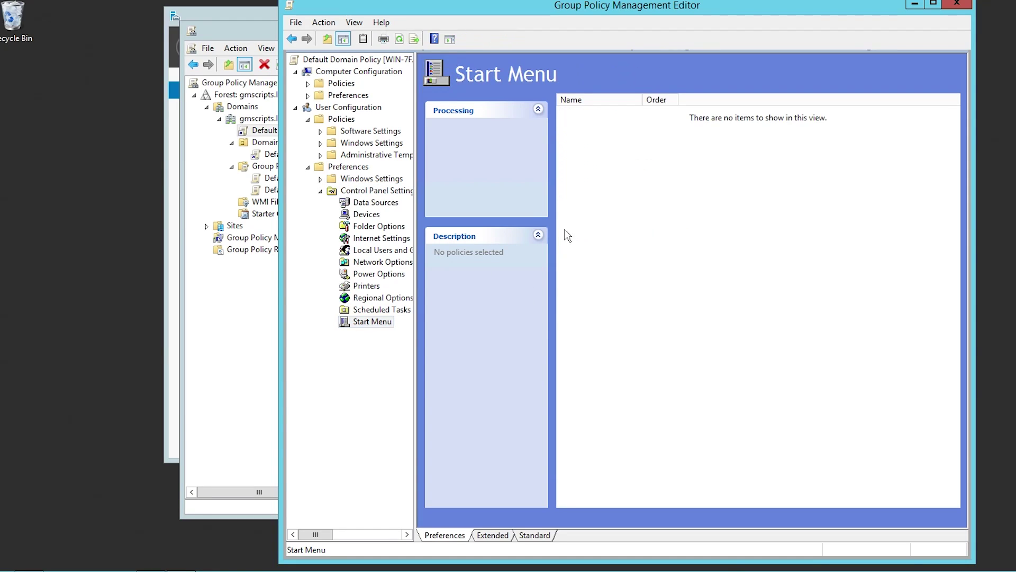
{"action": "right_click", "coordinate": [627, 158]}
{"action": "mouse_move", "coordinate": [679, 167]}
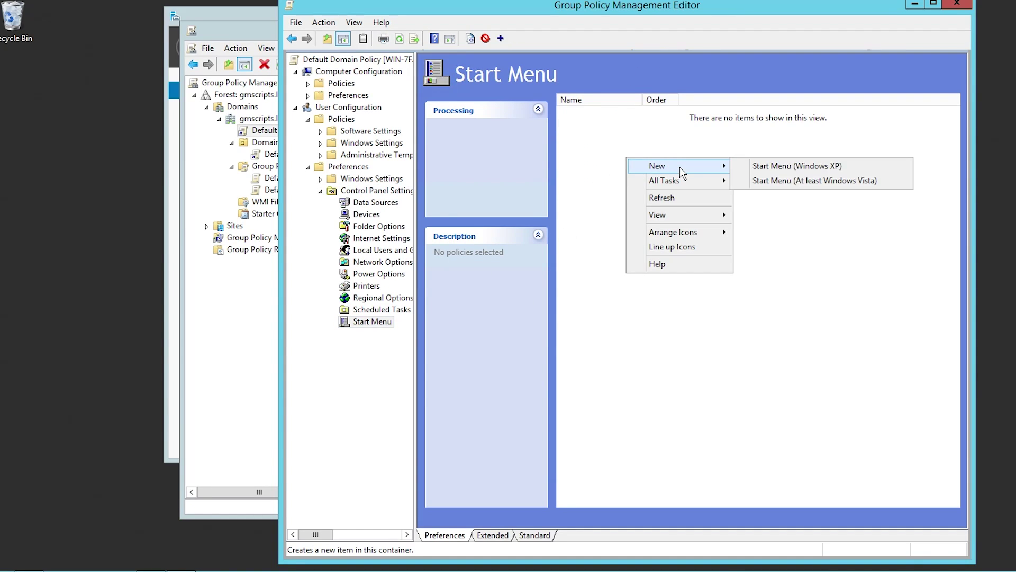
Add the Start Menu item and hide Computer, Control Panel, Connect To, Default Programs and Documents.
{"action": "left_click", "coordinate": [817, 180]}
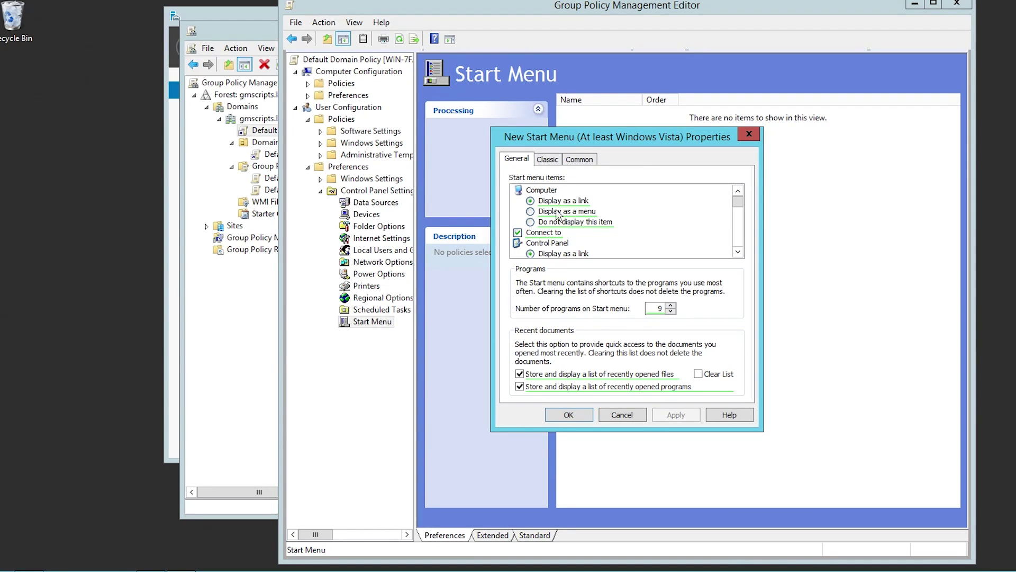
{"action": "left_click_drag", "start_coordinate": [590, 141], "coordinate": [854, 59]}
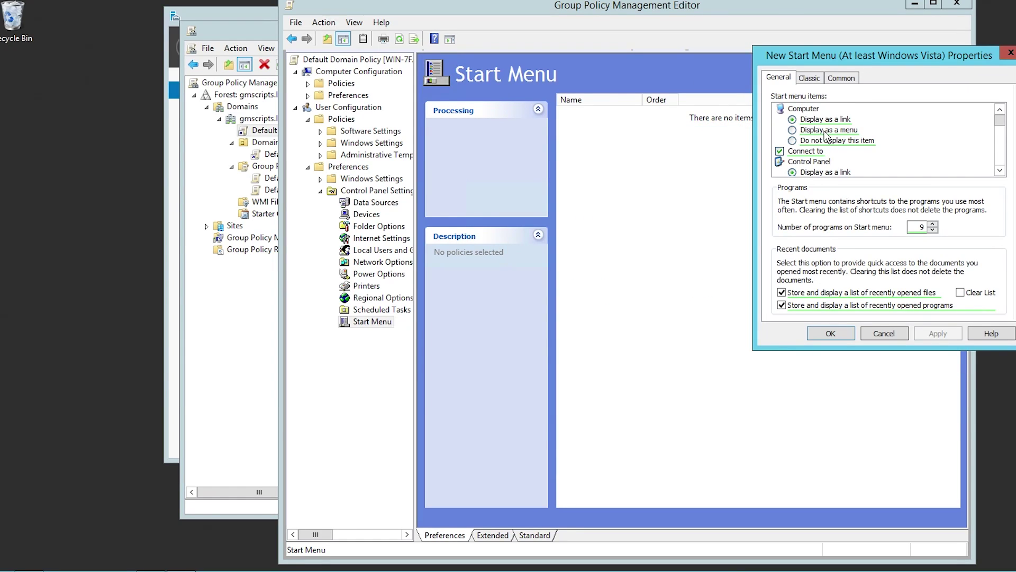
{"action": "left_click", "coordinate": [799, 141]}
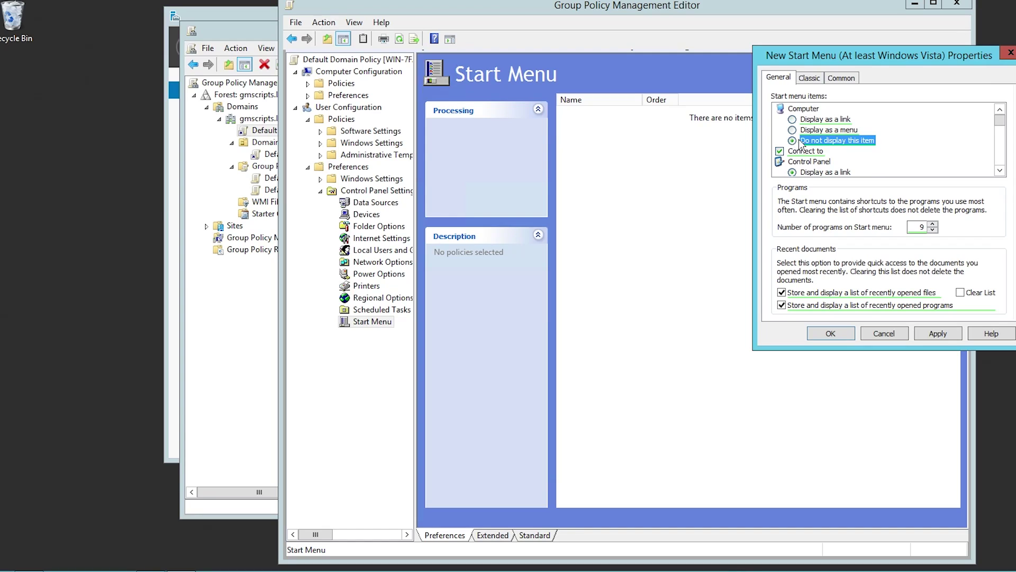
{"action": "scroll", "coordinate": [828, 147], "scroll_direction": "down", "scroll_amount": 1}
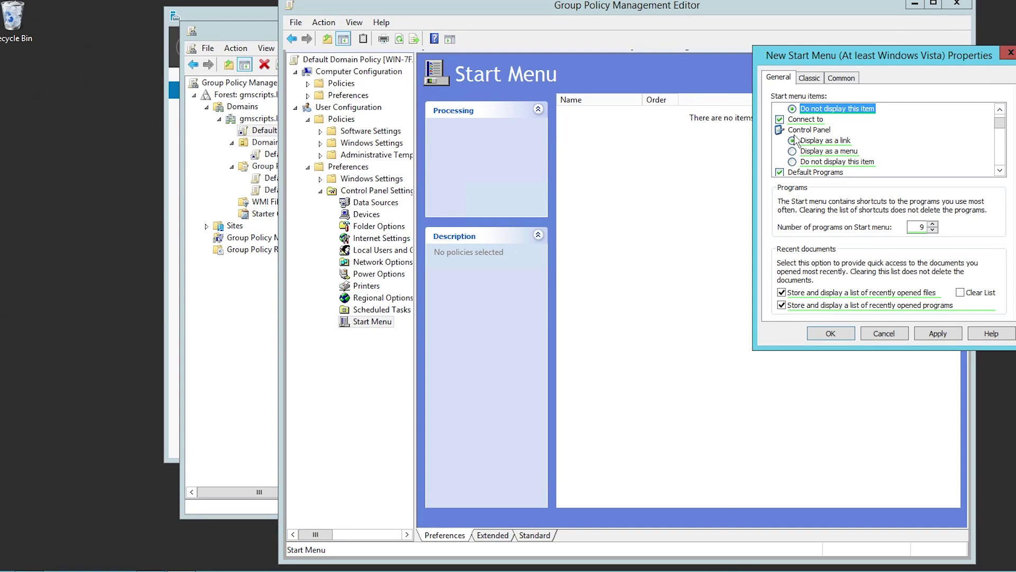
{"action": "left_click", "coordinate": [796, 161]}
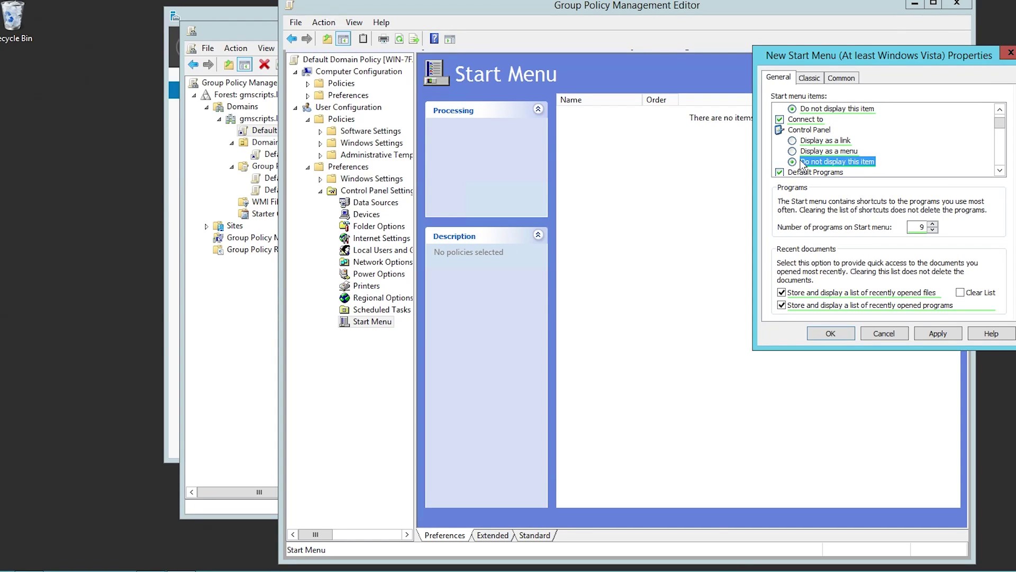
{"action": "left_click", "coordinate": [780, 119]}
{"action": "scroll", "coordinate": [835, 137], "scroll_direction": "down", "scroll_amount": 1}
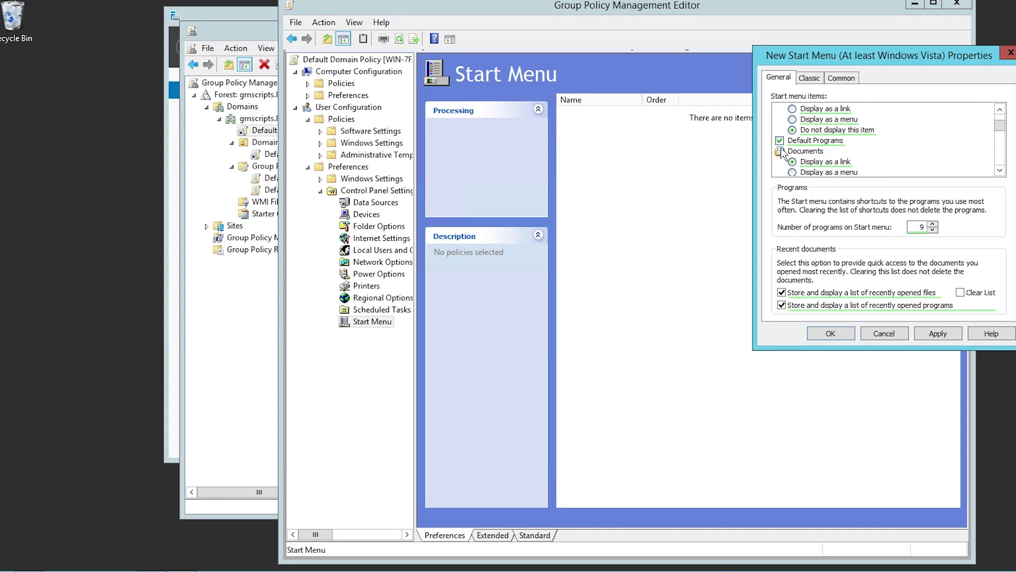
{"action": "left_click", "coordinate": [779, 141]}
{"action": "scroll", "coordinate": [815, 143], "scroll_direction": "down", "scroll_amount": 1}
{"action": "left_click", "coordinate": [817, 150]}
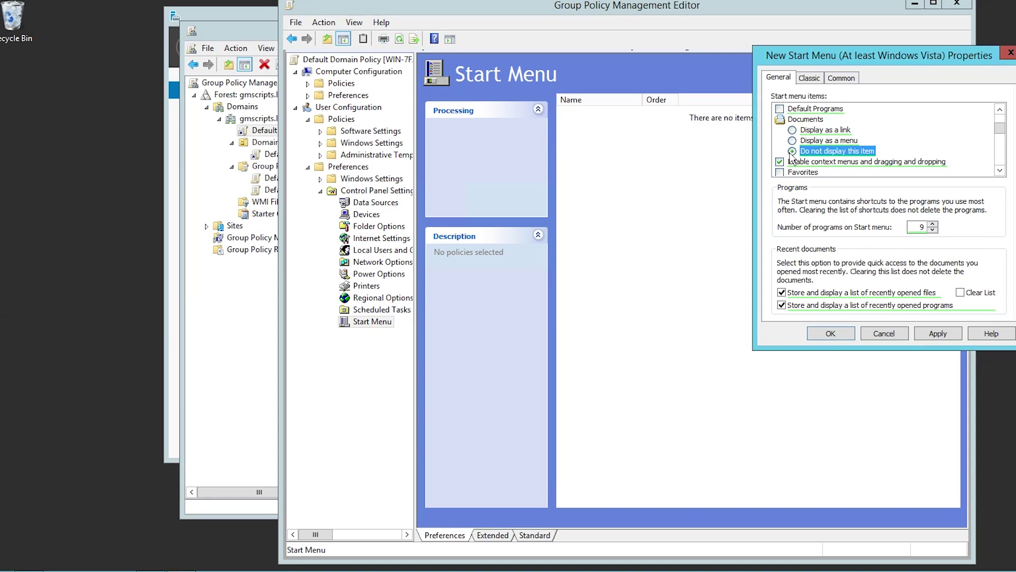
{"action": "scroll", "coordinate": [818, 146], "scroll_direction": "down", "scroll_amount": 1}
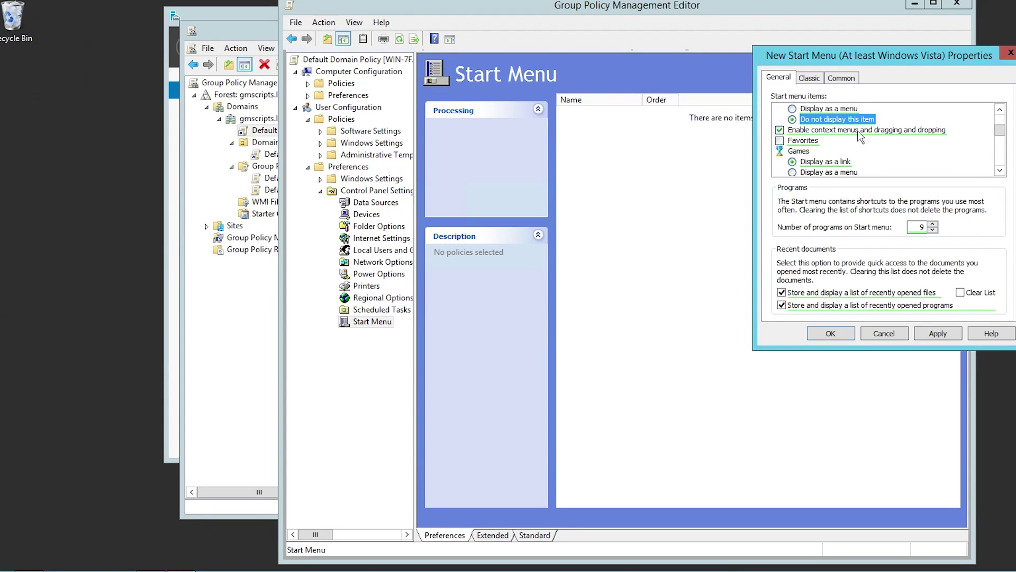
Turn off context menus and drag-drop, new-program highlighting and pause-open submenus; hide Games, Help, Music, Network.
{"action": "left_click", "coordinate": [780, 129]}
{"action": "scroll", "coordinate": [838, 156], "scroll_direction": "down", "scroll_amount": 1}
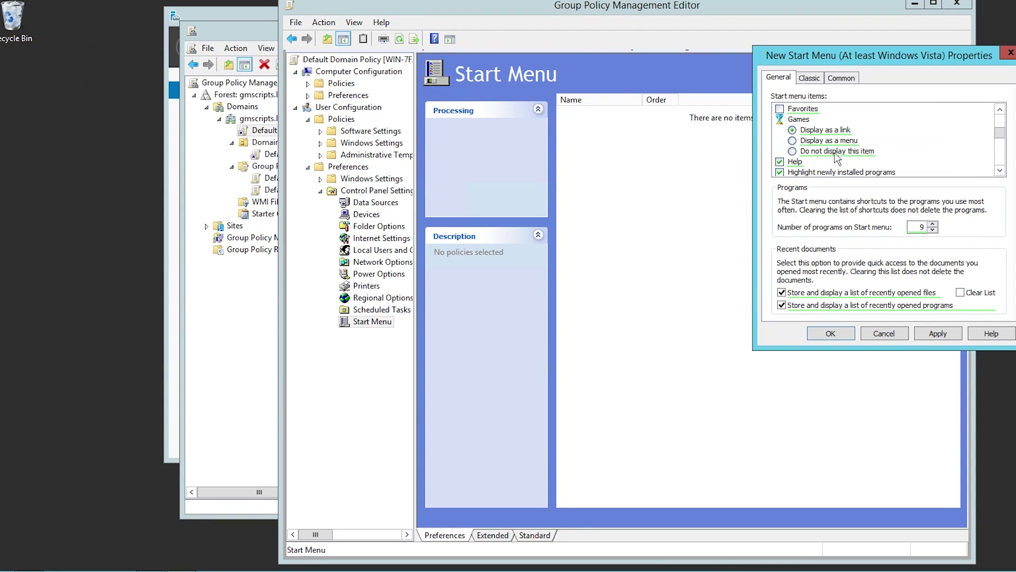
{"action": "left_click", "coordinate": [802, 152]}
{"action": "scroll", "coordinate": [801, 153], "scroll_direction": "down", "scroll_amount": 1}
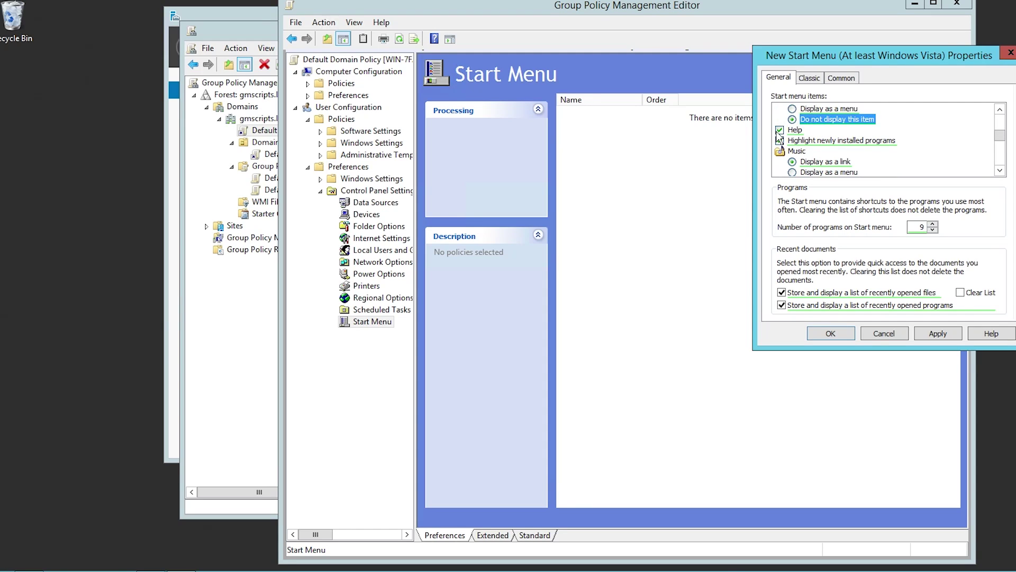
{"action": "left_click", "coordinate": [779, 130]}
{"action": "left_click", "coordinate": [780, 140]}
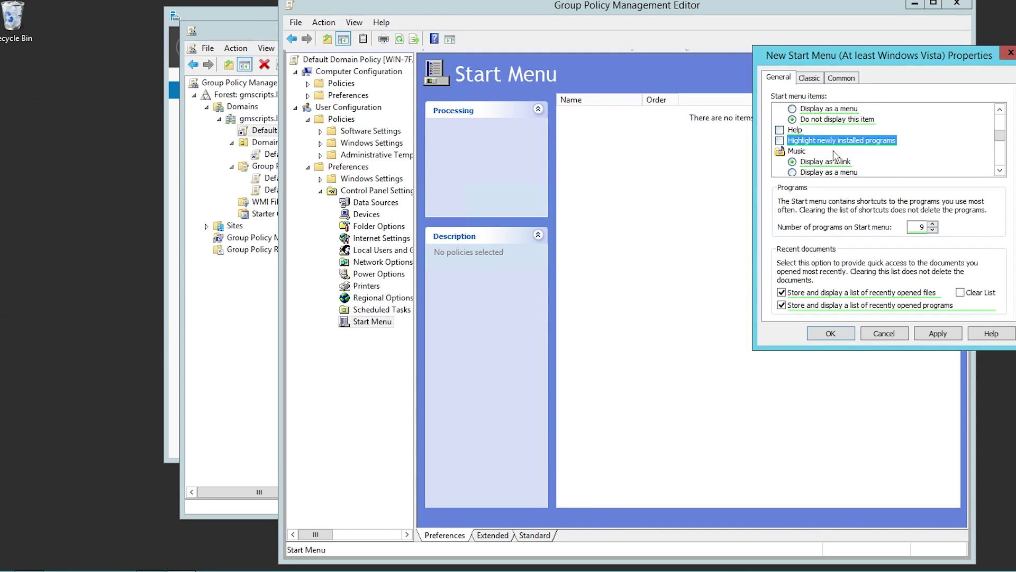
{"action": "scroll", "coordinate": [833, 150], "scroll_direction": "down", "scroll_amount": 1}
{"action": "left_click", "coordinate": [804, 152]}
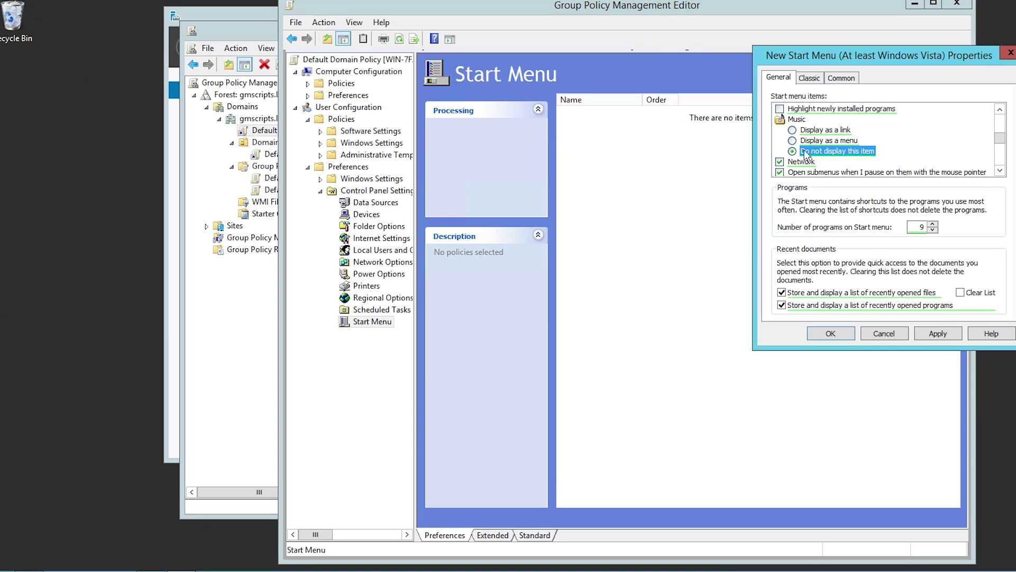
{"action": "scroll", "coordinate": [805, 153], "scroll_direction": "down", "scroll_amount": 1}
{"action": "left_click", "coordinate": [779, 129]}
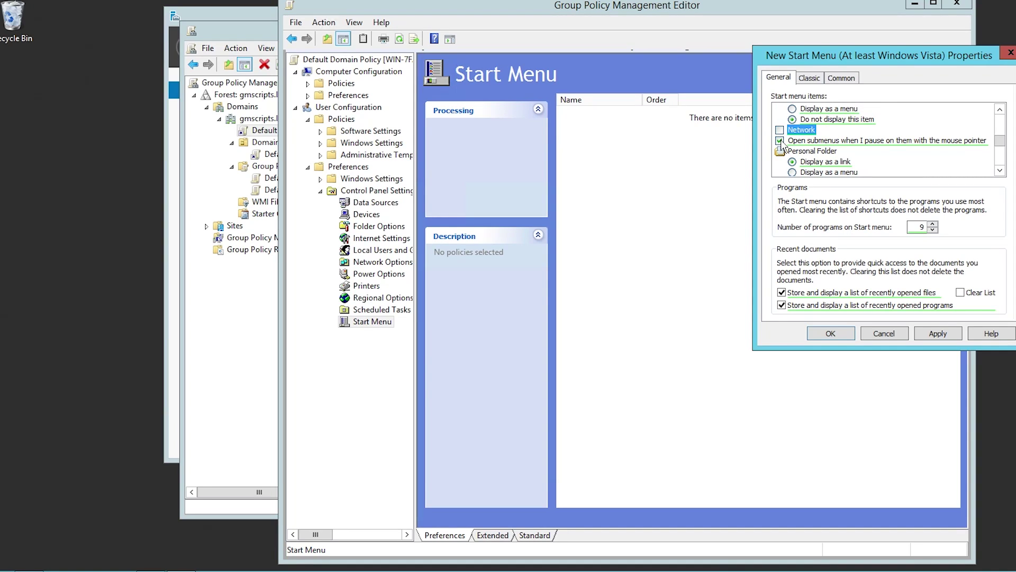
{"action": "left_click", "coordinate": [779, 140]}
Hide Personal Folder, Pictures and Search, disable search options, name sorting and large icons.
{"action": "scroll", "coordinate": [794, 158], "scroll_direction": "down", "scroll_amount": 1}
{"action": "left_click", "coordinate": [793, 153]}
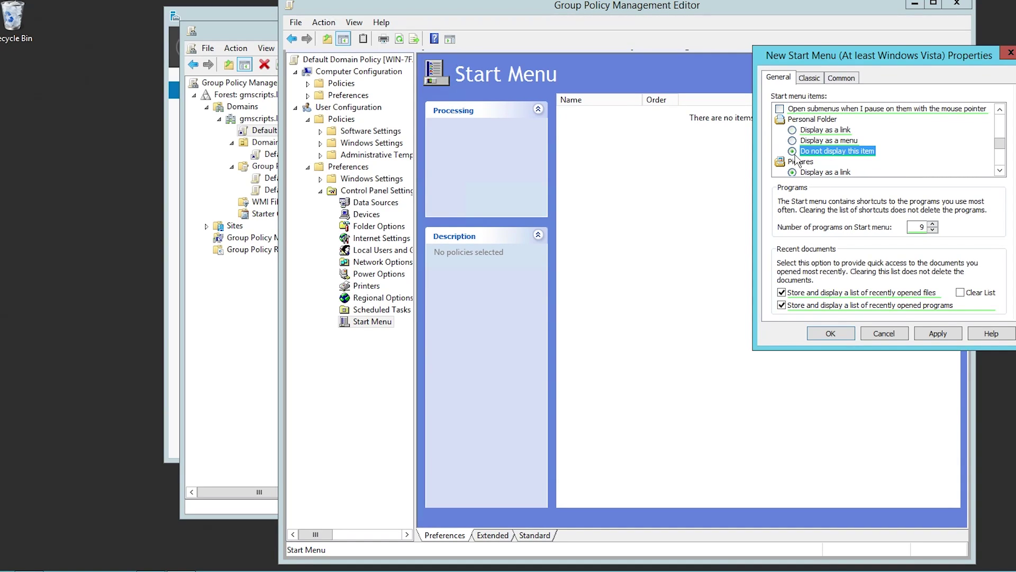
{"action": "scroll", "coordinate": [795, 159], "scroll_direction": "down", "scroll_amount": 1}
{"action": "left_click", "coordinate": [794, 162]}
{"action": "scroll", "coordinate": [790, 153], "scroll_direction": "down", "scroll_amount": 1}
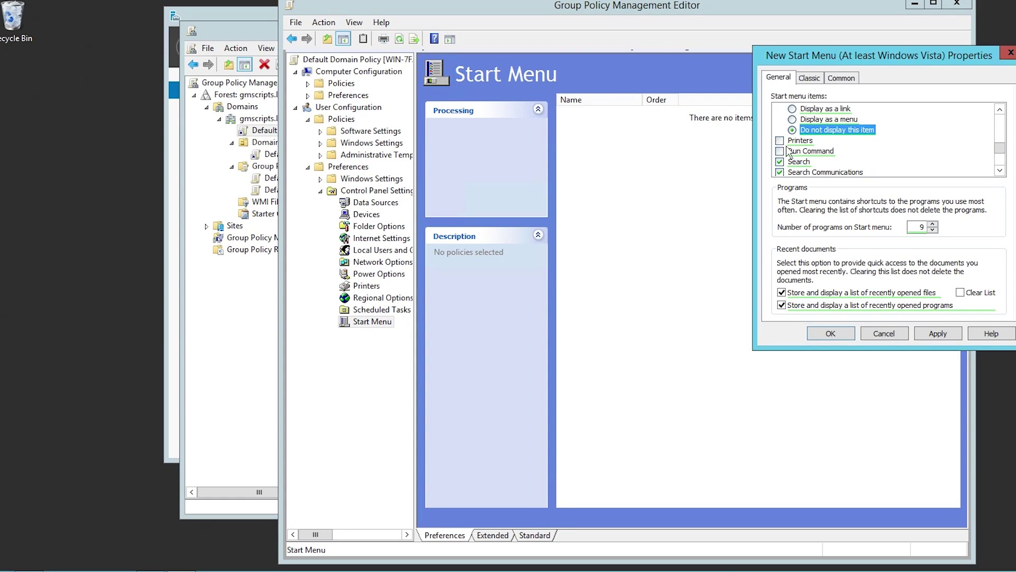
{"action": "scroll", "coordinate": [787, 151], "scroll_direction": "down", "scroll_amount": 1}
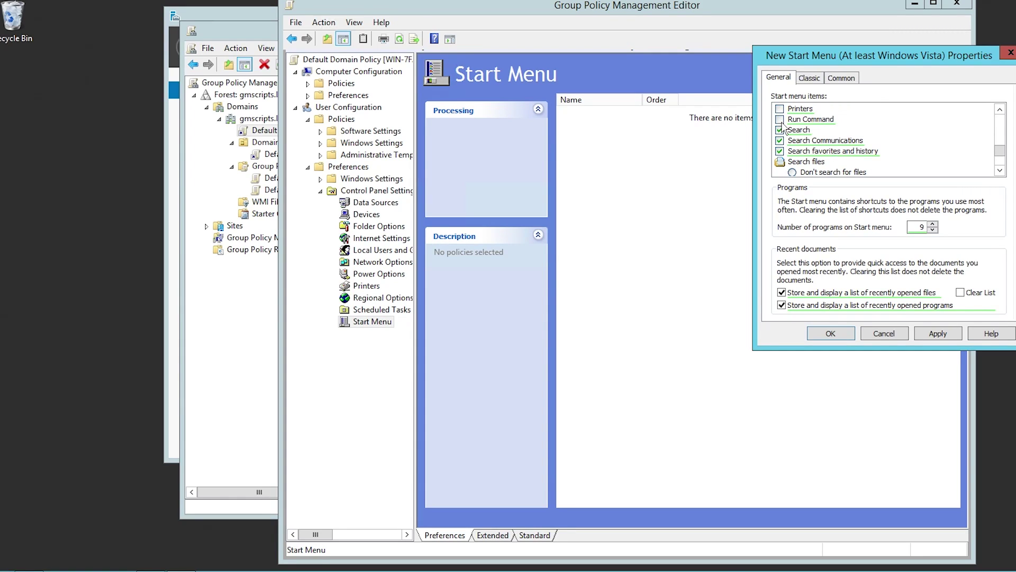
{"action": "left_click", "coordinate": [783, 130]}
{"action": "left_click", "coordinate": [784, 140]}
{"action": "left_click", "coordinate": [784, 152]}
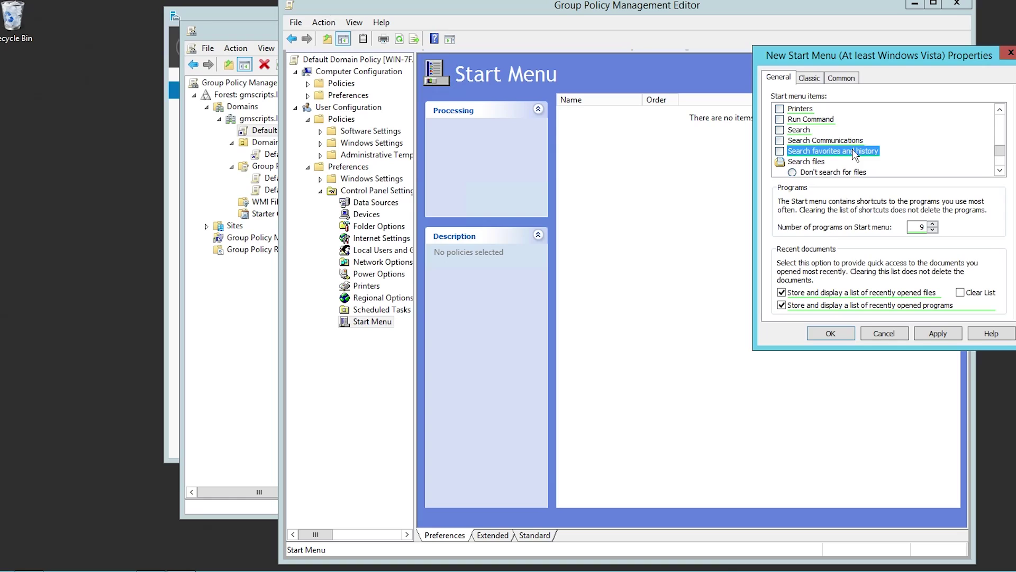
{"action": "scroll", "coordinate": [852, 153], "scroll_direction": "down", "scroll_amount": 1}
{"action": "scroll", "coordinate": [828, 156], "scroll_direction": "down", "scroll_amount": 1}
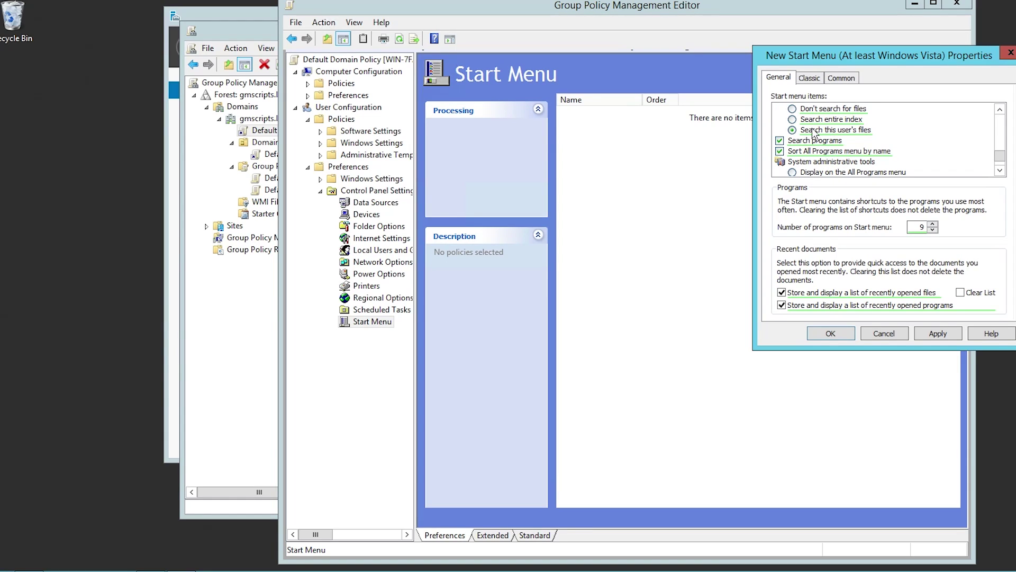
{"action": "left_click", "coordinate": [817, 109]}
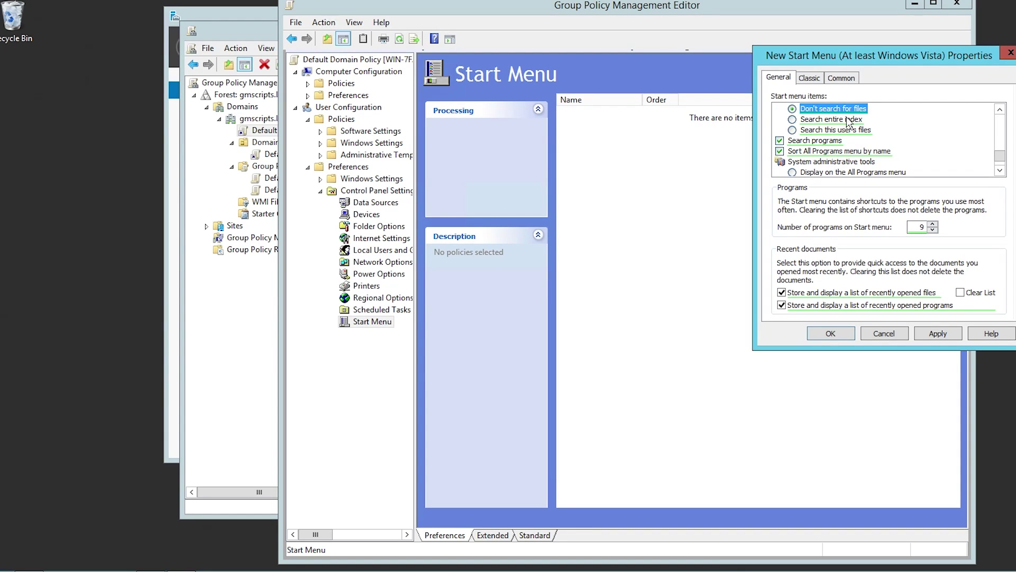
{"action": "left_click", "coordinate": [780, 140]}
{"action": "left_click", "coordinate": [780, 152]}
{"action": "scroll", "coordinate": [813, 152], "scroll_direction": "down", "scroll_amount": 2}
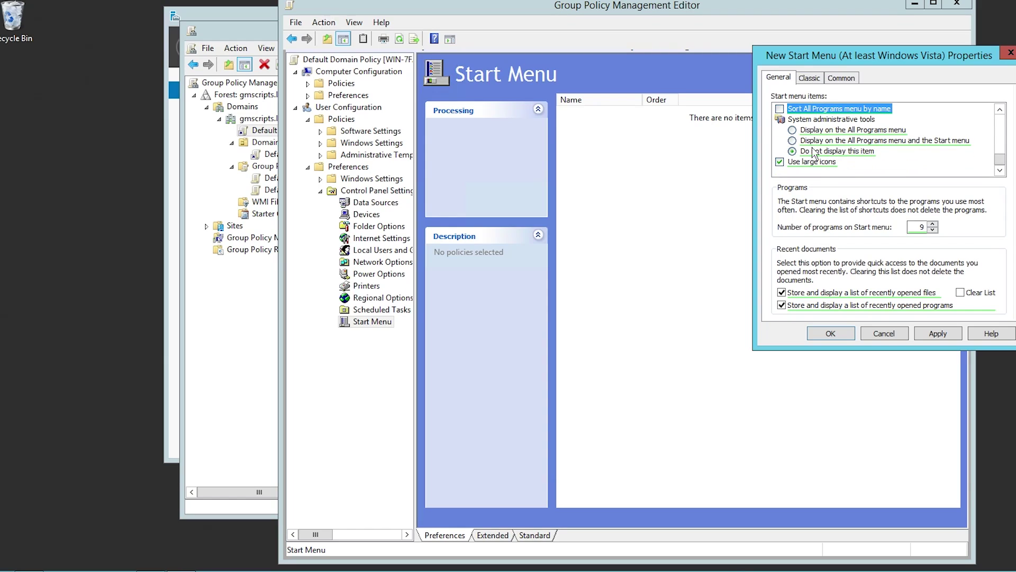
{"action": "left_click", "coordinate": [780, 162]}
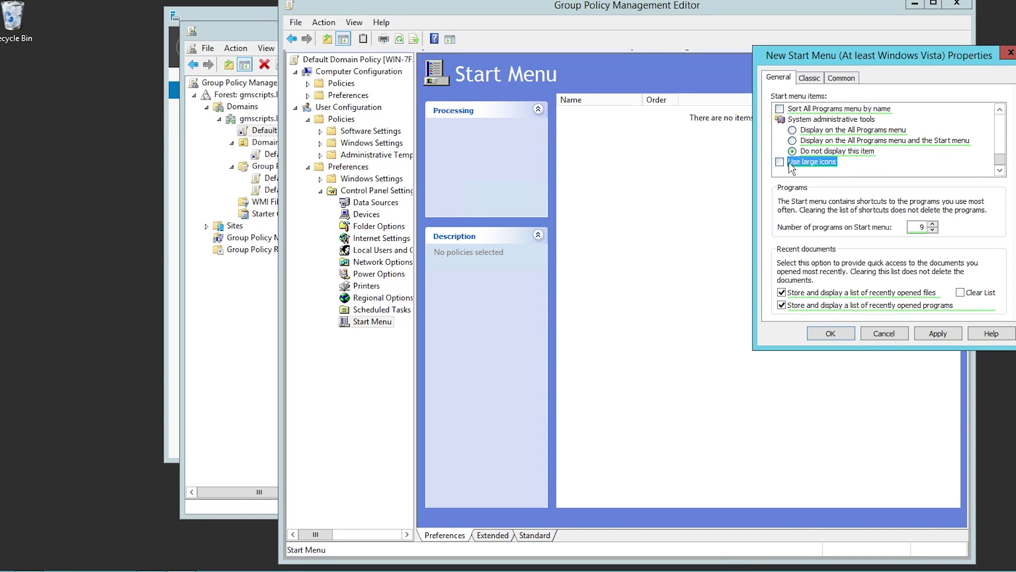
Stop recent files and programs lists, clear the list, set 0 programs, and apply.
{"action": "left_click", "coordinate": [865, 293]}
{"action": "left_click", "coordinate": [868, 306]}
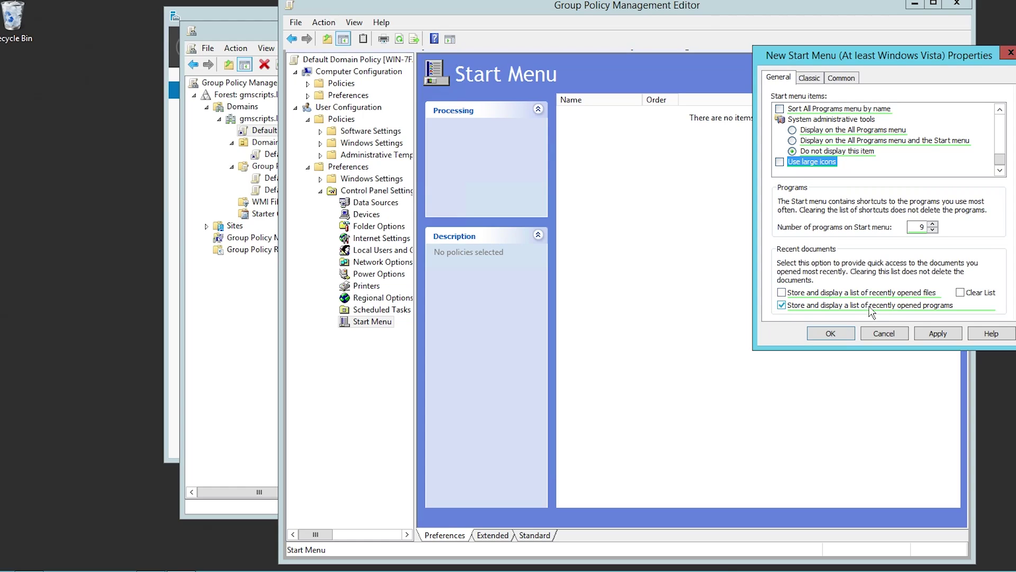
{"action": "left_click", "coordinate": [961, 293]}
{"action": "double_click", "coordinate": [911, 226]}
{"action": "left_click", "coordinate": [947, 332]}
{"action": "left_click", "coordinate": [817, 80]}
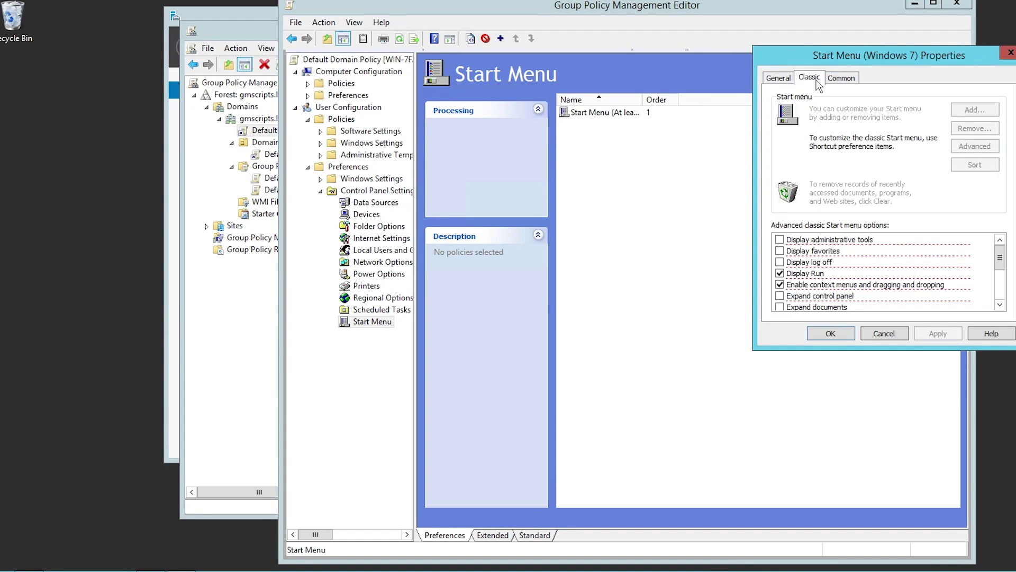
On the Classic tab remove Run and personalized menus, apply, then save and close the item.
{"action": "left_click", "coordinate": [778, 277]}
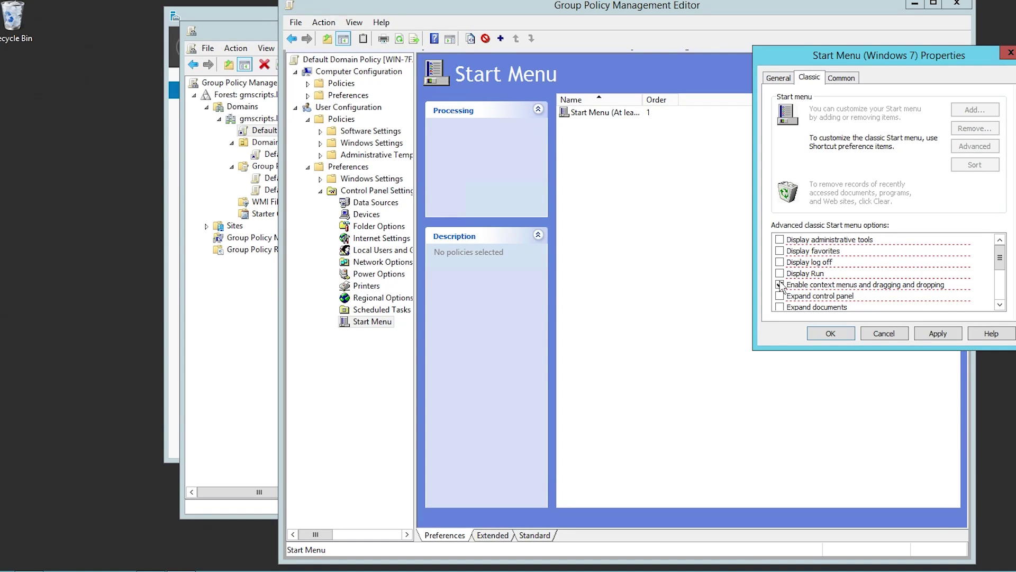
{"action": "scroll", "coordinate": [794, 288], "scroll_direction": "down", "scroll_amount": 3}
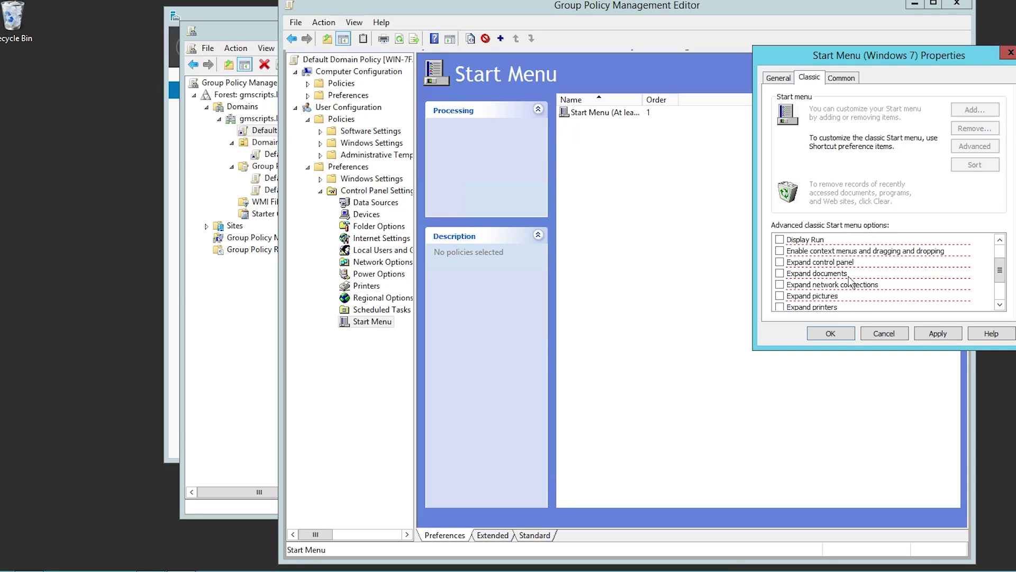
{"action": "left_click", "coordinate": [780, 295]}
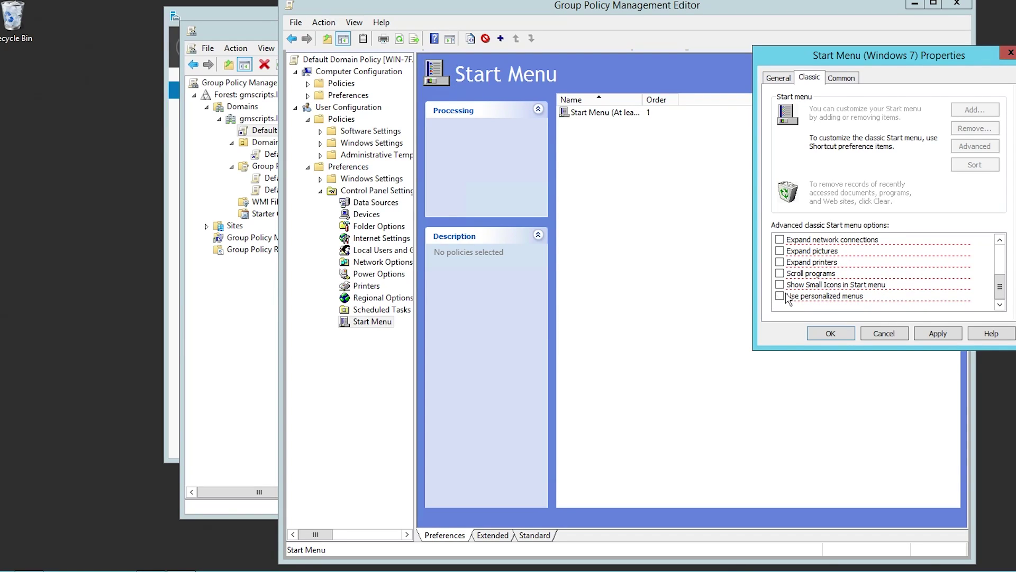
{"action": "left_click", "coordinate": [923, 331]}
{"action": "left_click", "coordinate": [850, 78]}
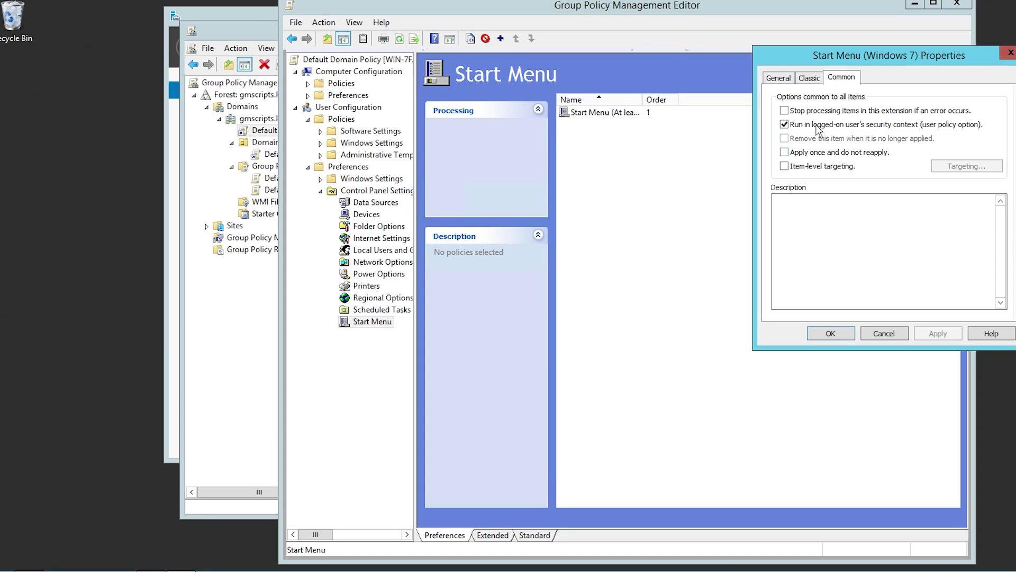
{"action": "left_click", "coordinate": [841, 334]}
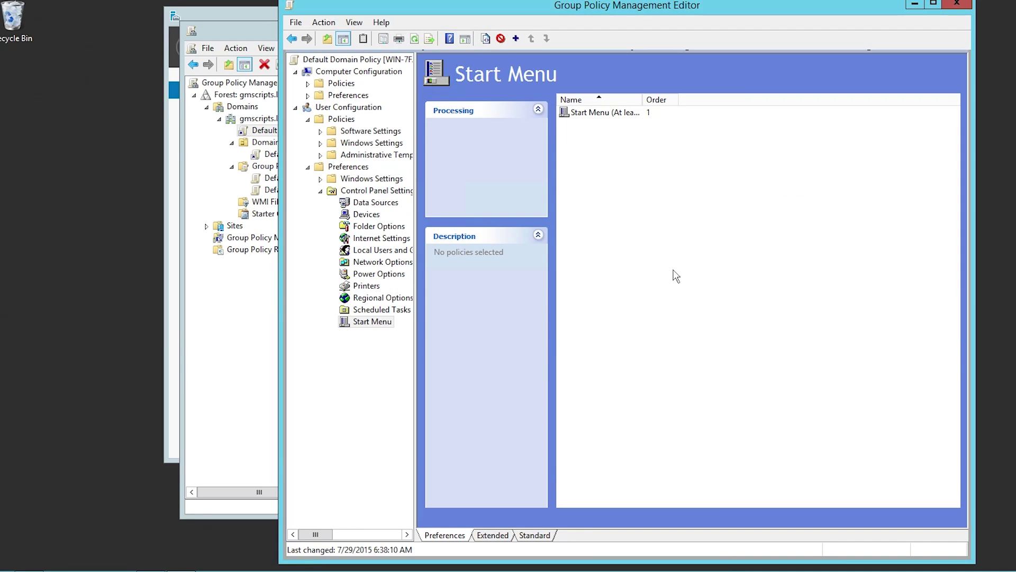
{"action": "left_click", "coordinate": [363, 229]}
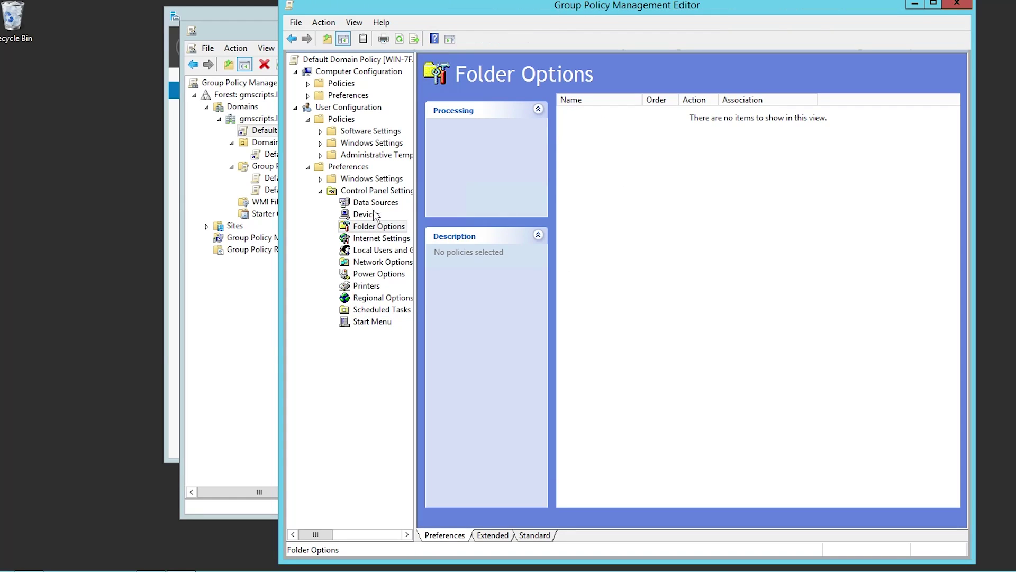
{"action": "left_click", "coordinate": [371, 215]}
{"action": "left_click", "coordinate": [388, 204]}
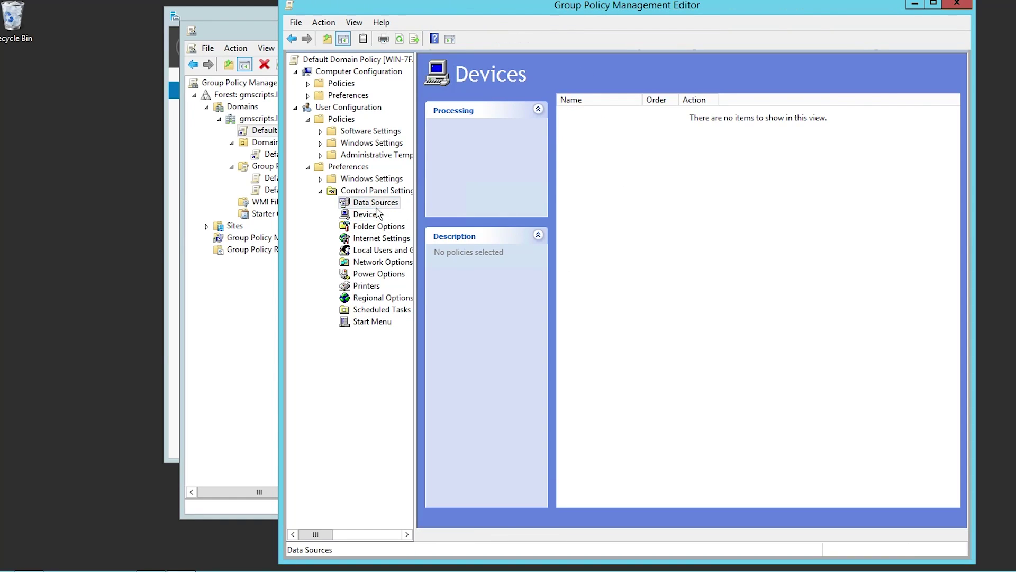
{"action": "left_click", "coordinate": [365, 217]}
{"action": "right_click", "coordinate": [653, 154]}
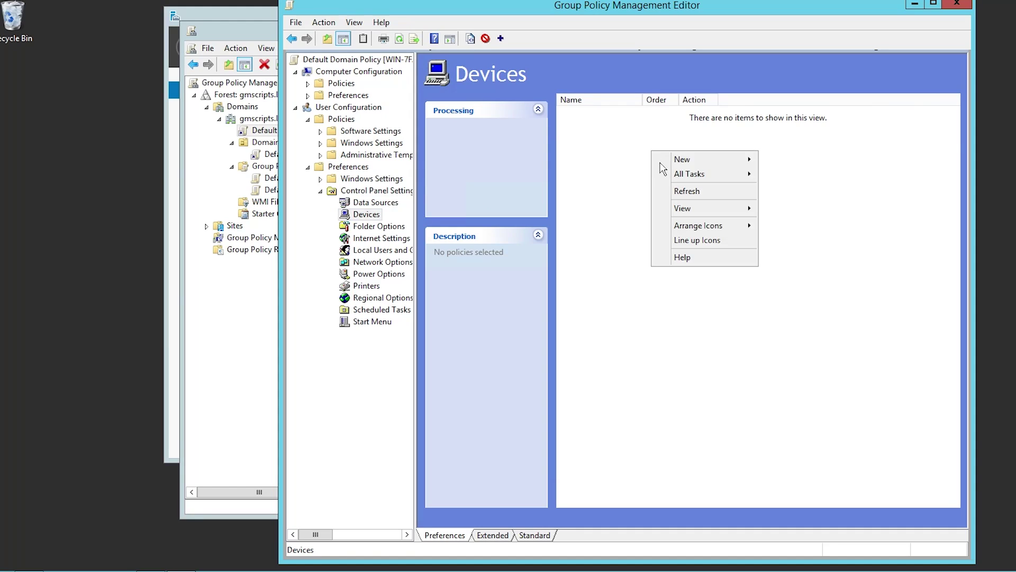
{"action": "mouse_move", "coordinate": [690, 162]}
{"action": "left_click", "coordinate": [778, 160]}
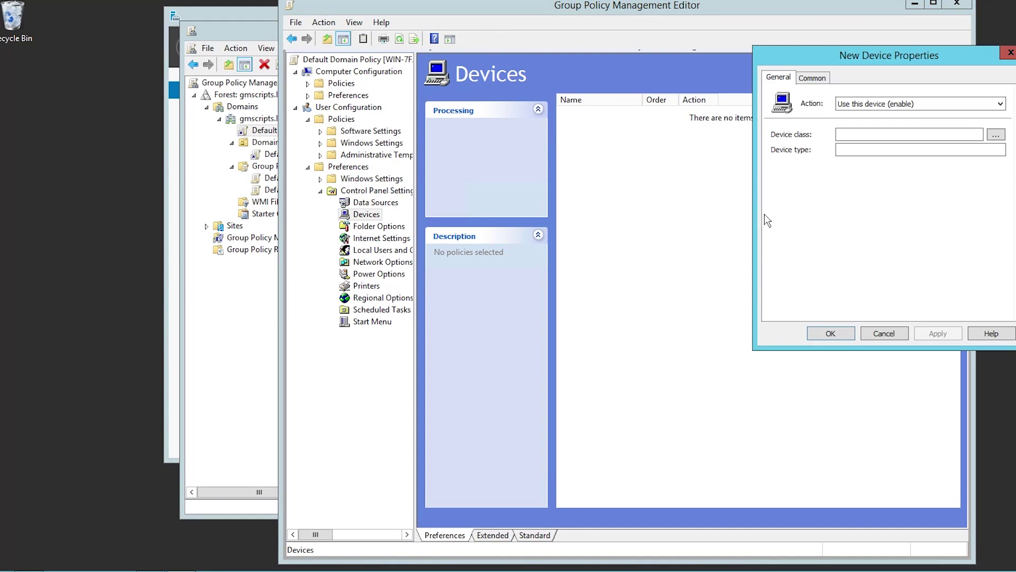
{"action": "left_click", "coordinate": [999, 133]}
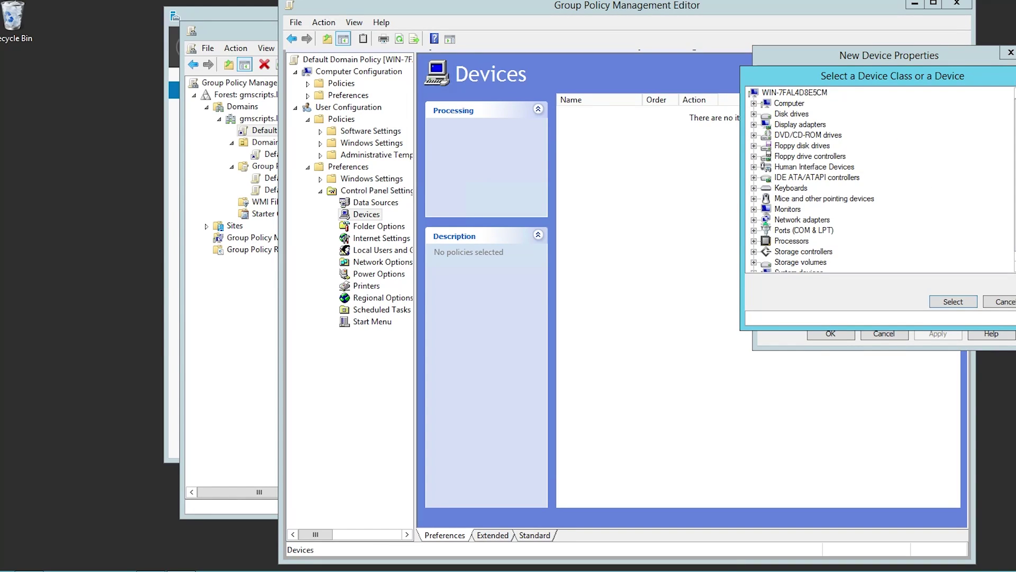
{"action": "scroll", "coordinate": [995, 127], "scroll_direction": "down", "scroll_amount": 1}
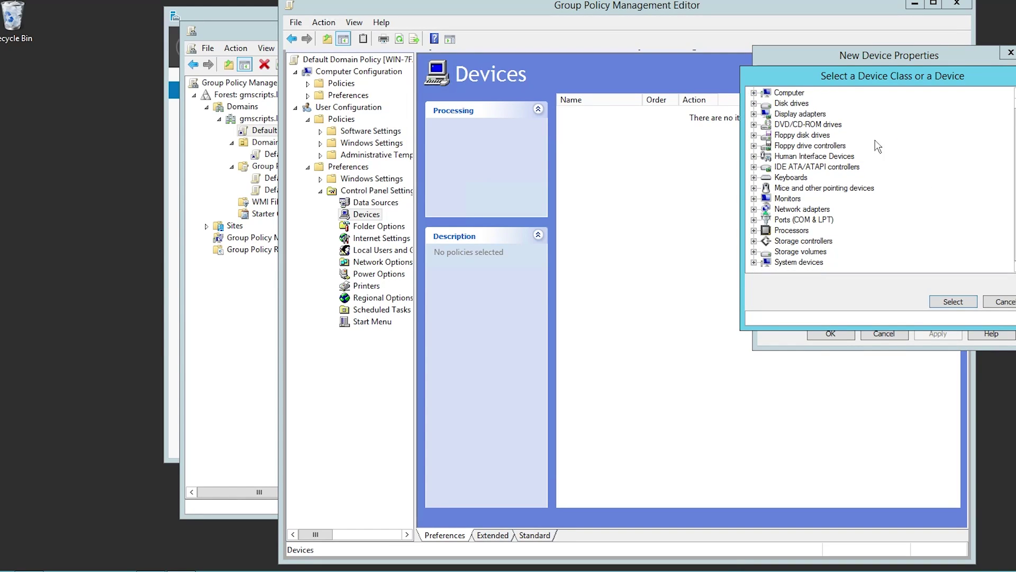
{"action": "left_click", "coordinate": [753, 145]}
{"action": "left_click", "coordinate": [799, 157]}
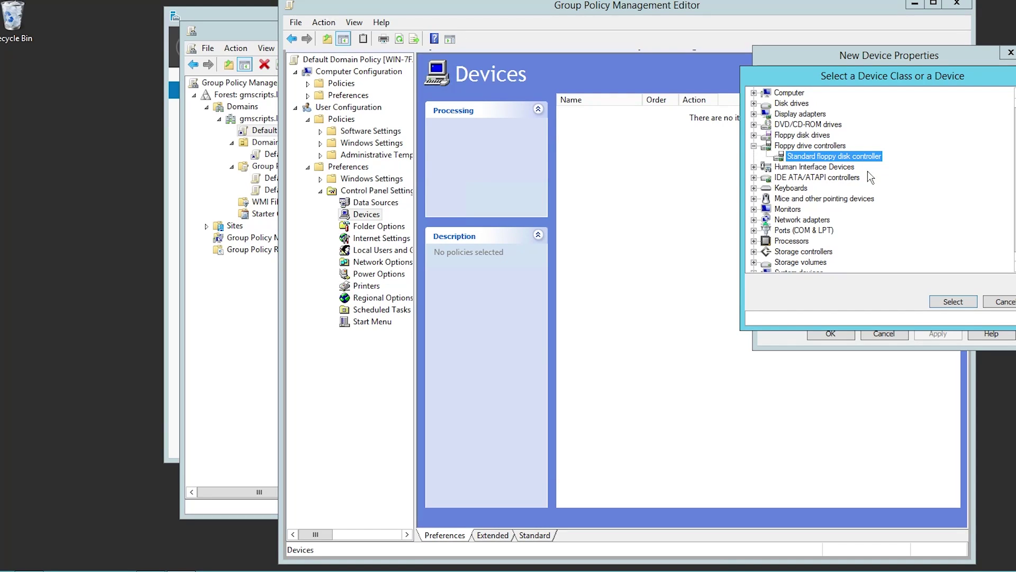
{"action": "left_click", "coordinate": [953, 302]}
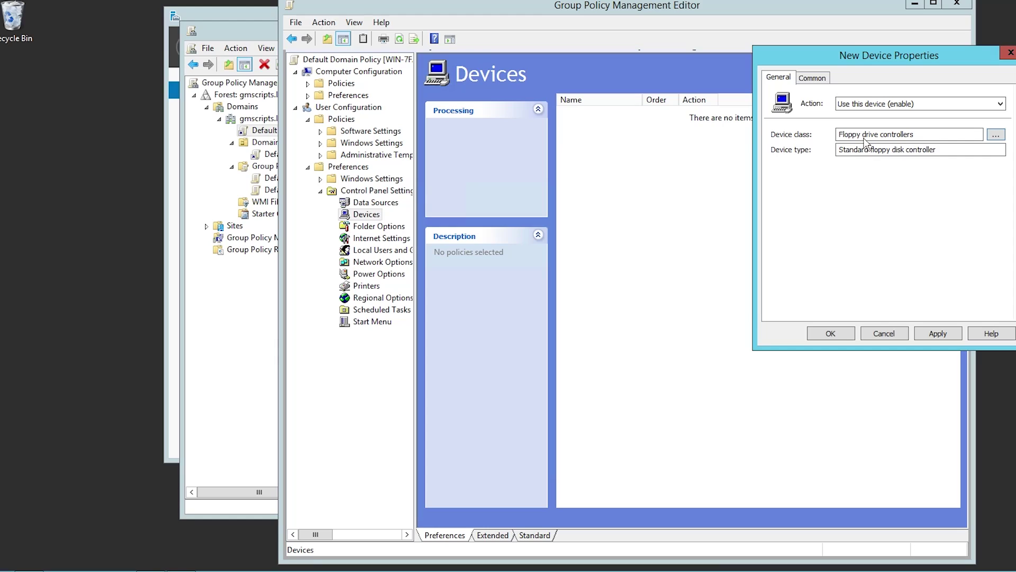
{"action": "left_click", "coordinate": [903, 105]}
{"action": "left_click", "coordinate": [903, 113]}
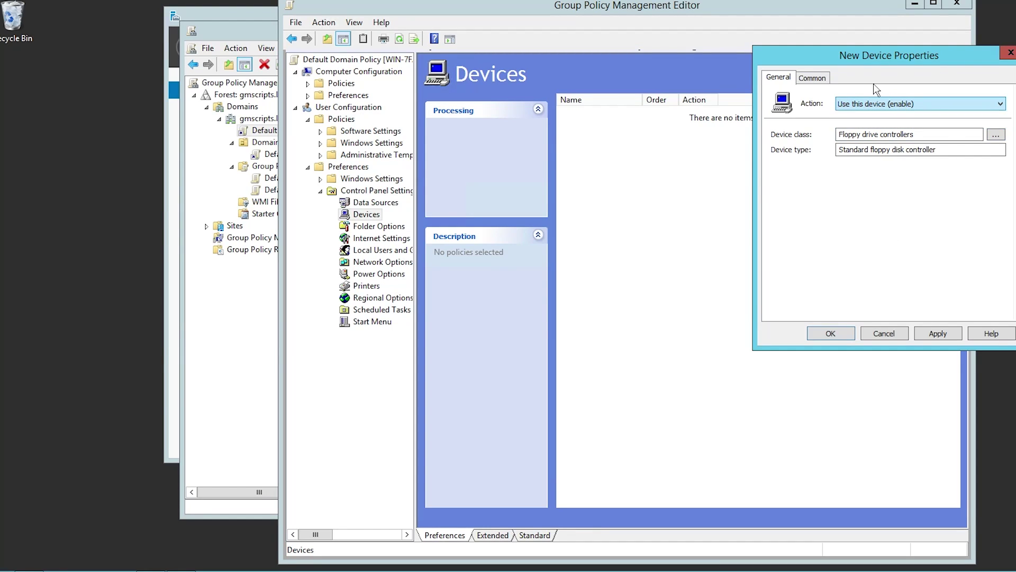
{"action": "left_click", "coordinate": [825, 77]}
{"action": "left_click", "coordinate": [1009, 53]}
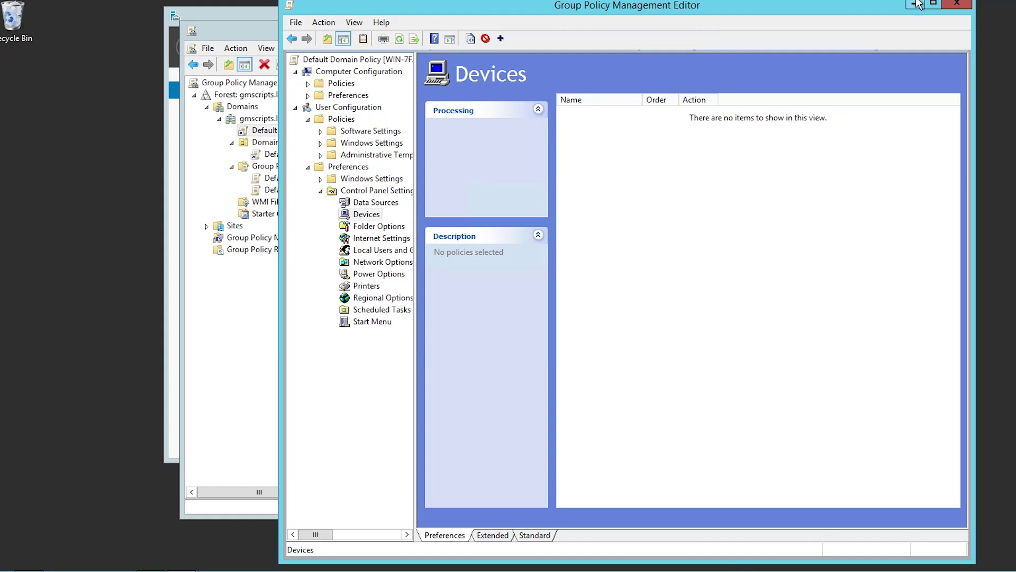
Close the editor and check Default Domain Policy's Modified date, 7/29/2015 6:29:20 AM.
{"action": "left_click", "coordinate": [956, 4]}
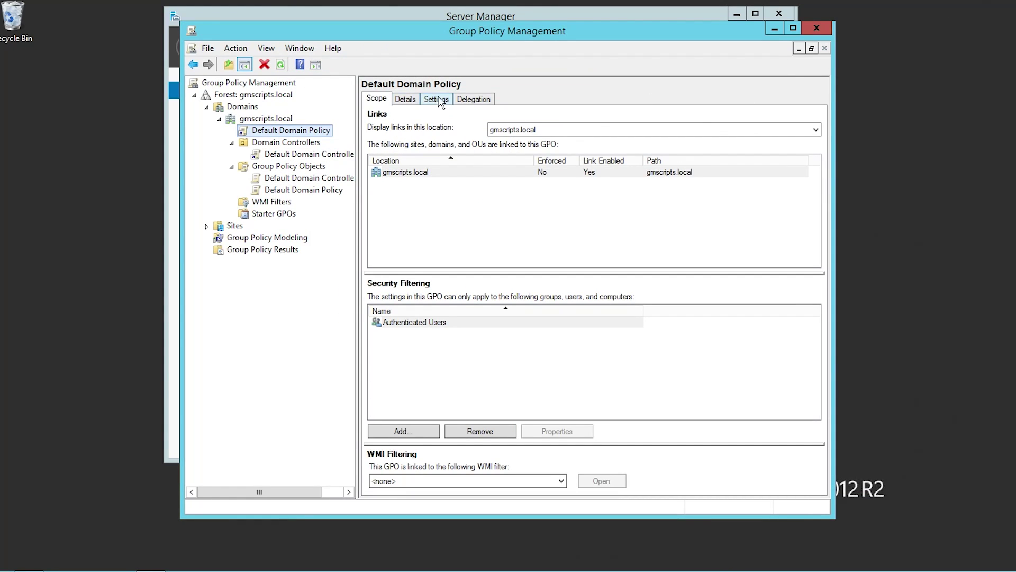
{"action": "left_click", "coordinate": [405, 97]}
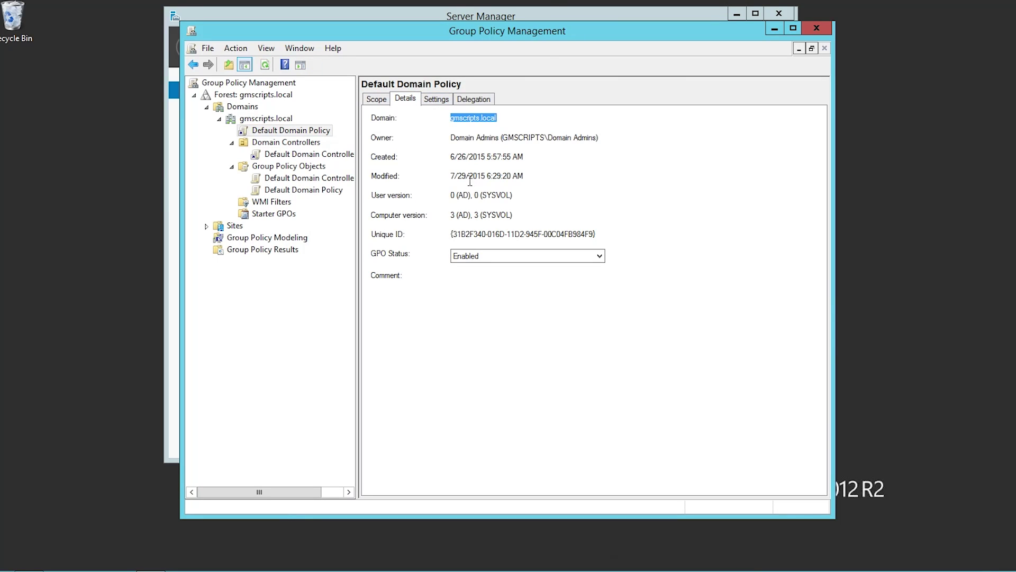
{"action": "left_click_drag", "start_coordinate": [451, 177], "coordinate": [558, 171]}
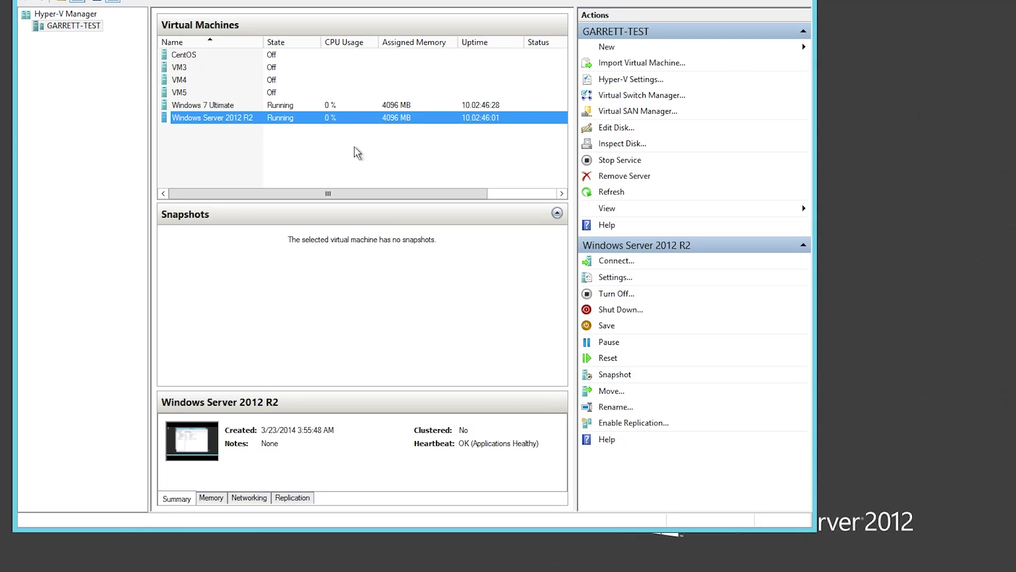
Connect to the Windows 7 Ultimate VM and send Ctrl+Alt+Delete to reach the logon screen.
{"action": "right_click", "coordinate": [217, 105]}
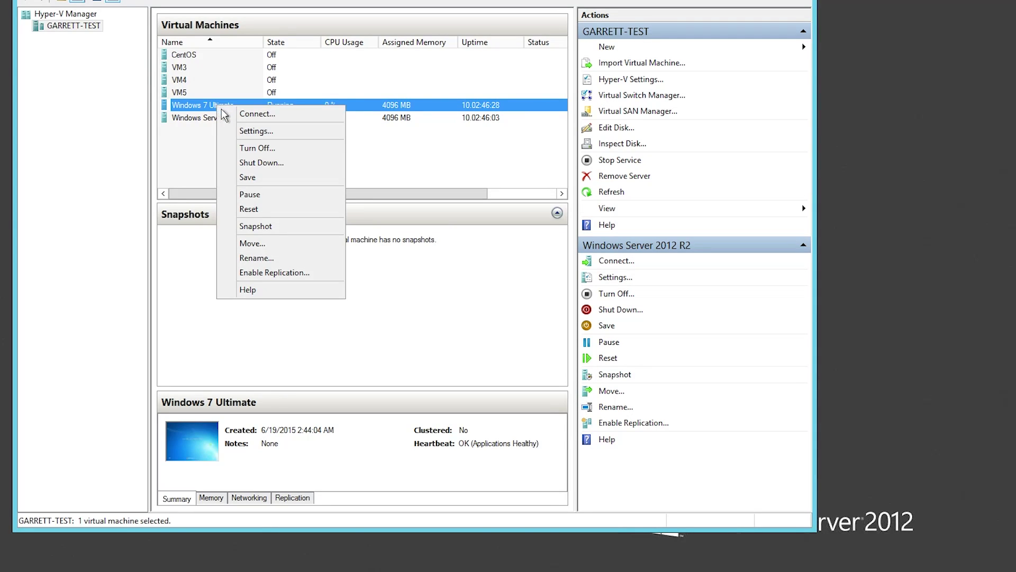
{"action": "left_click", "coordinate": [268, 115]}
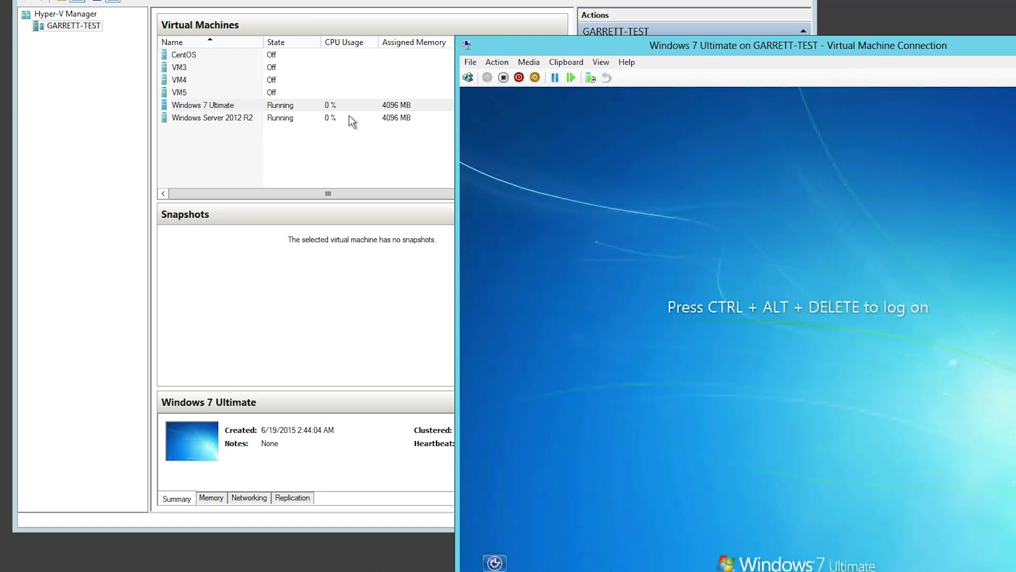
{"action": "left_click", "coordinate": [530, 62]}
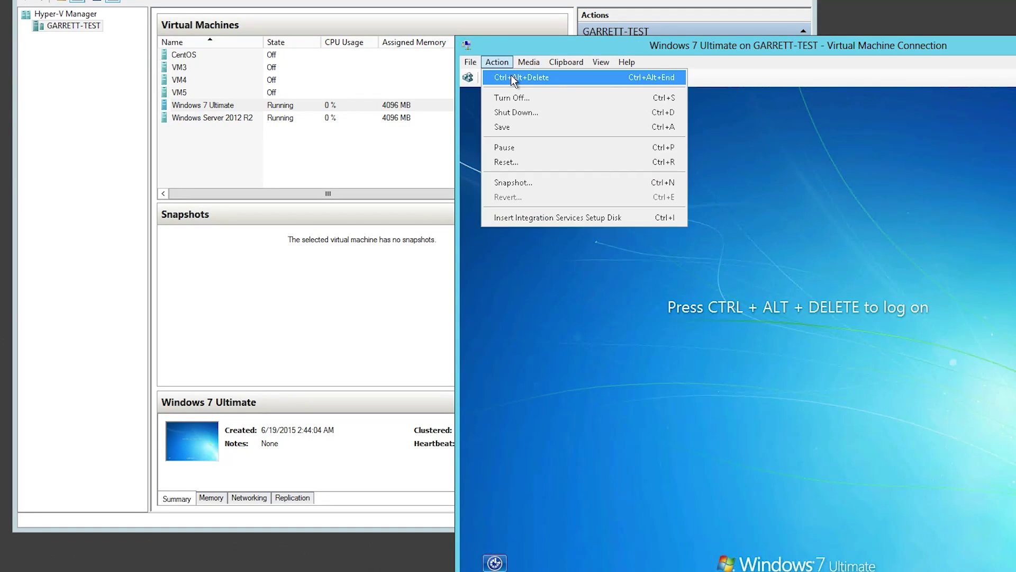
{"action": "left_click", "coordinate": [514, 78]}
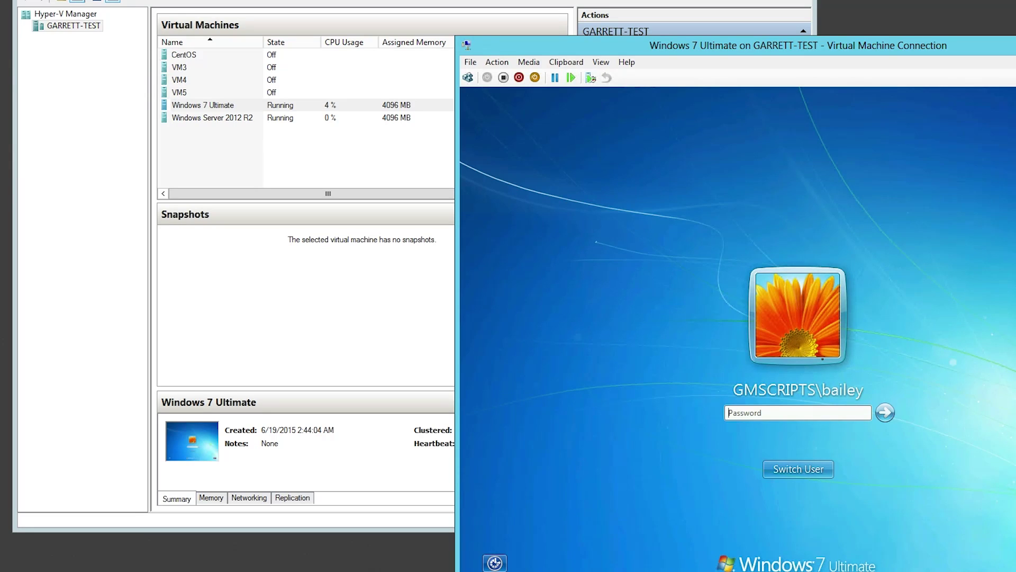
Sign in to Windows 7 by entering the account password.
{"action": "type", "text": "******"}
{"action": "key", "text": "BackSpace"}
{"action": "key", "text": "BackSpace"}
{"action": "key", "text": "BackSpace"}
{"action": "key", "text": "BackSpace"}
{"action": "key", "text": "BackSpace"}
{"action": "type", "text": "******"}
{"action": "key", "text": "Return"}
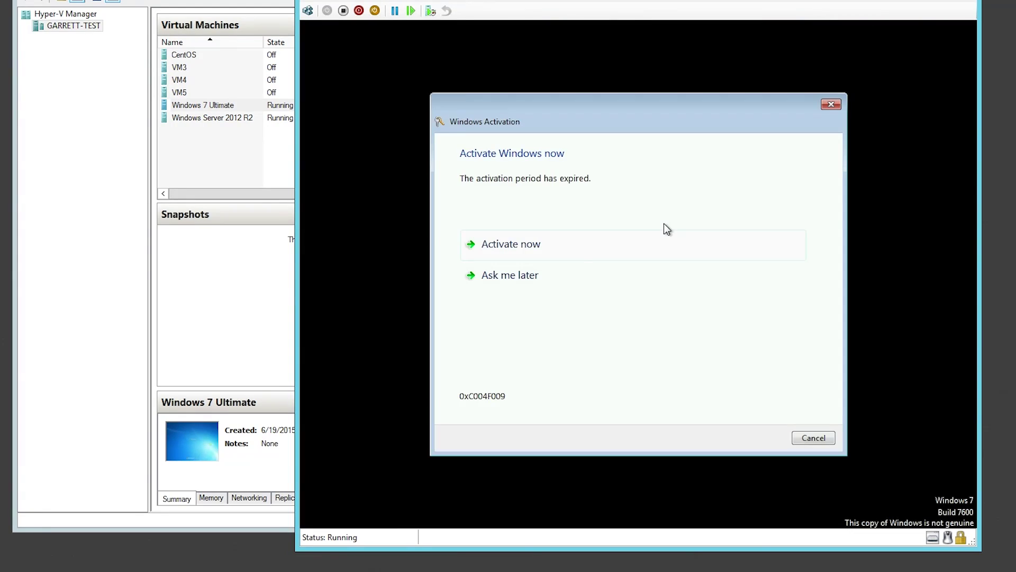
Postpone activation, dismiss the genuine software notice, and focus the Start menu search box.
{"action": "left_click", "coordinate": [504, 275]}
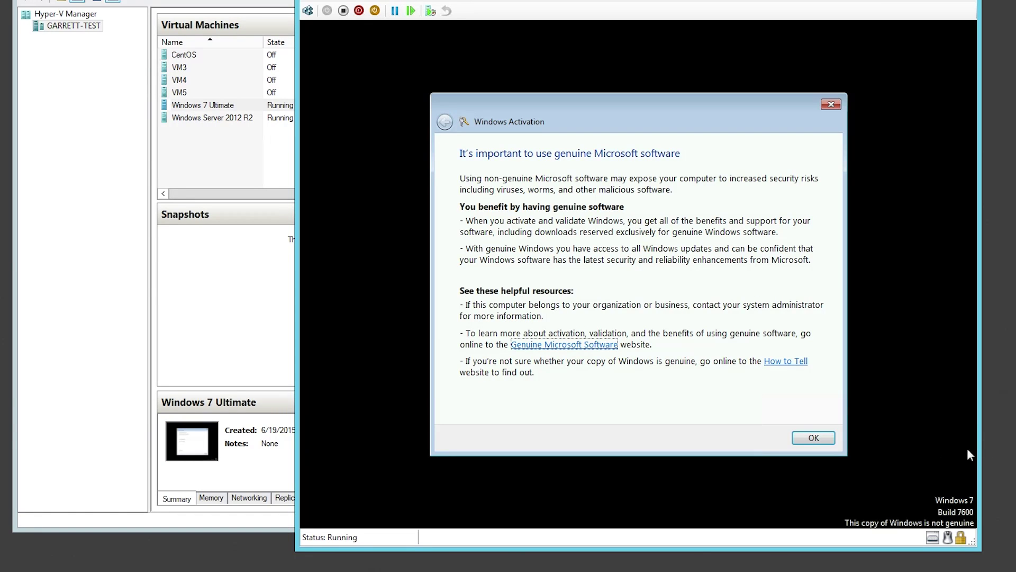
{"action": "left_click", "coordinate": [818, 439]}
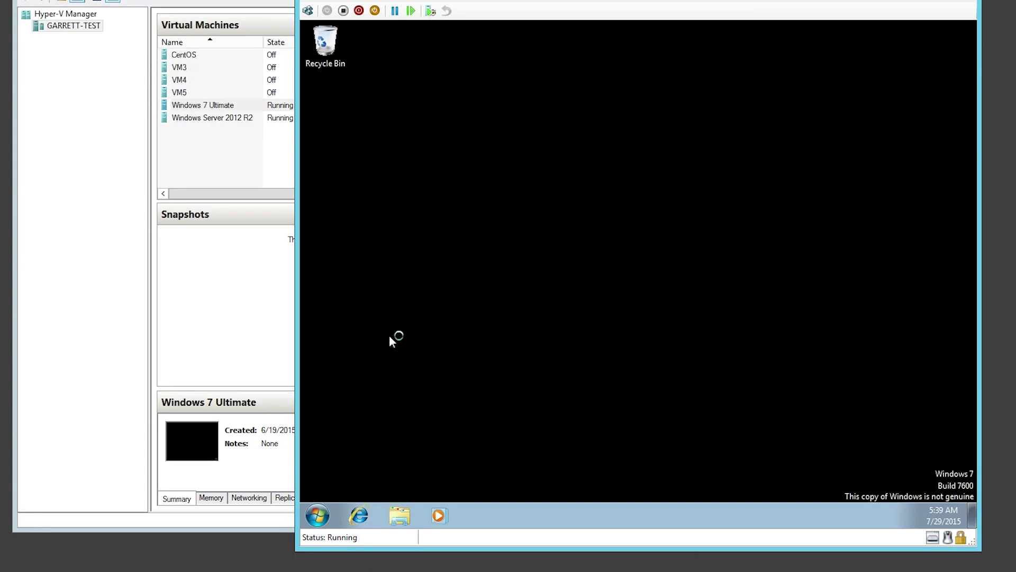
{"action": "left_click", "coordinate": [318, 515]}
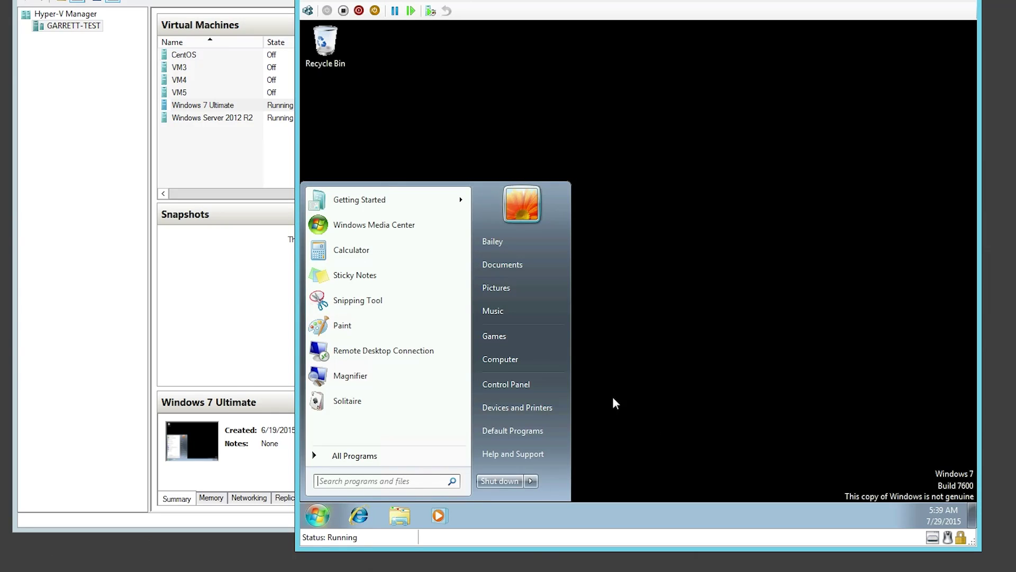
{"action": "left_click", "coordinate": [402, 485]}
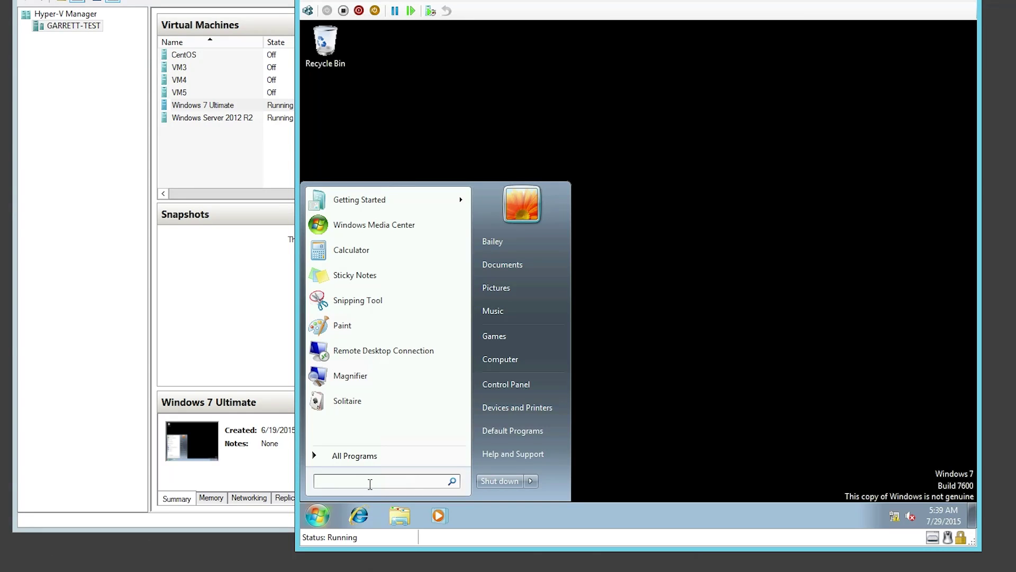
Launch cmd from Start search and run gpupdate /force.
{"action": "type", "text": "cmd"}
{"action": "key", "text": "Return"}
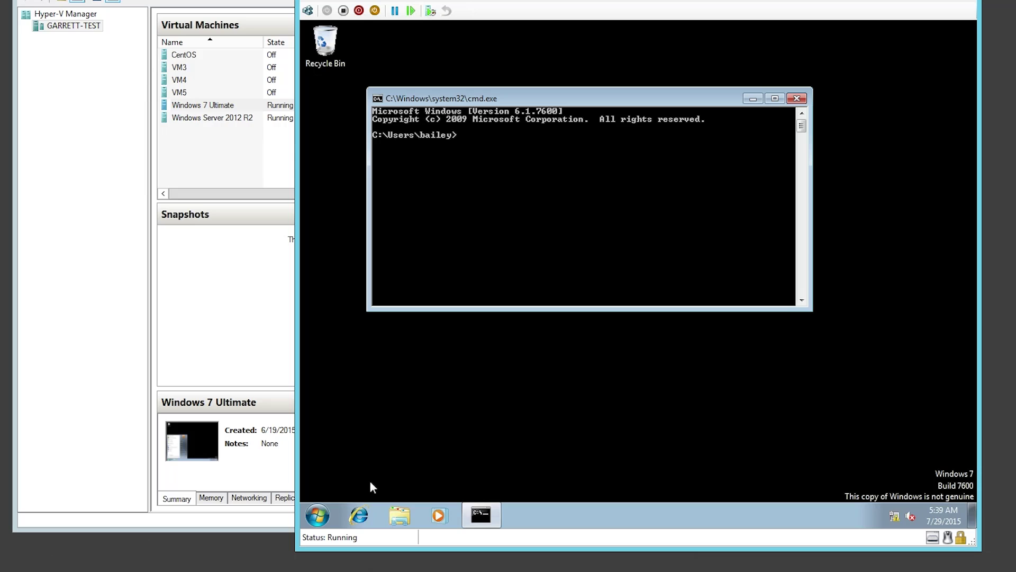
{"action": "type", "text": "g"}
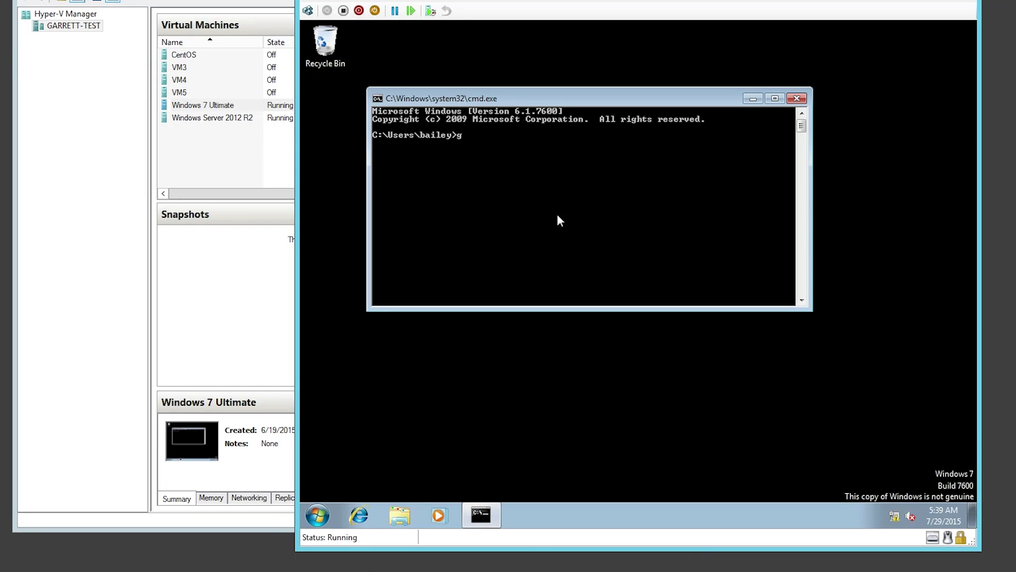
{"action": "type", "text": "pupdate /force"}
{"action": "key", "text": "Return"}
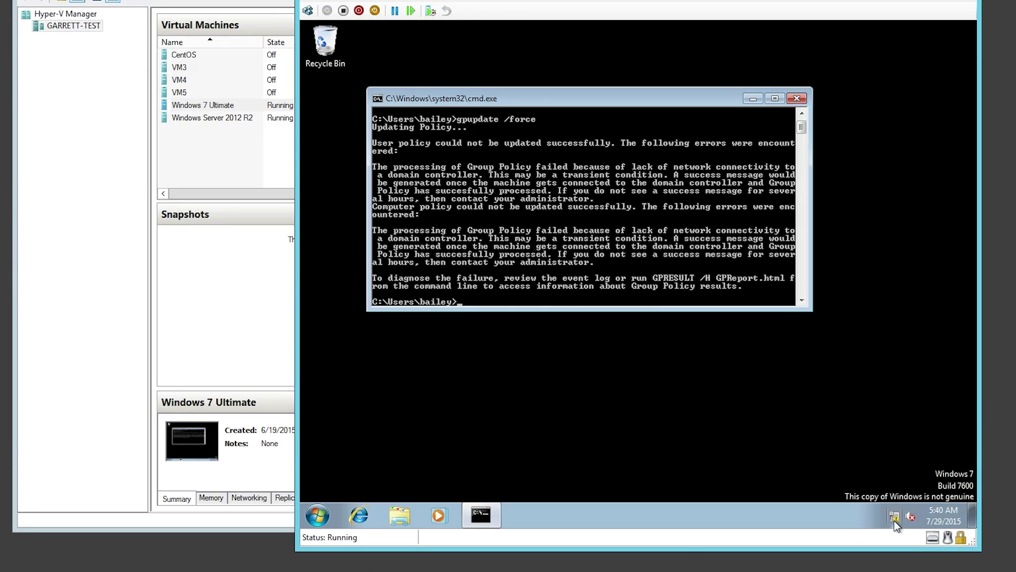
{"action": "scroll", "coordinate": [479, 144], "scroll_direction": "up", "scroll_amount": 1}
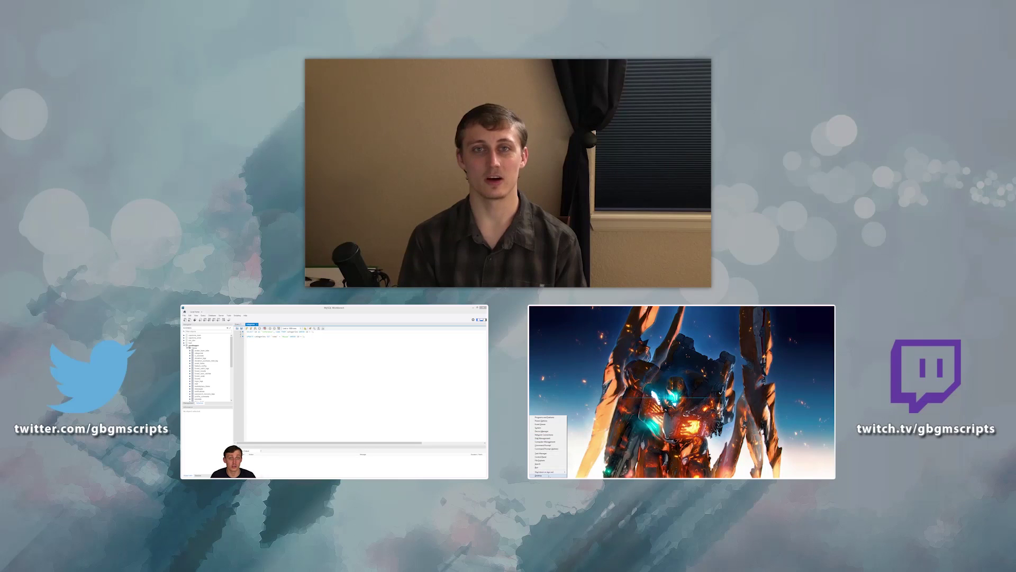
{"action": "left_click", "coordinate": [549, 475]}
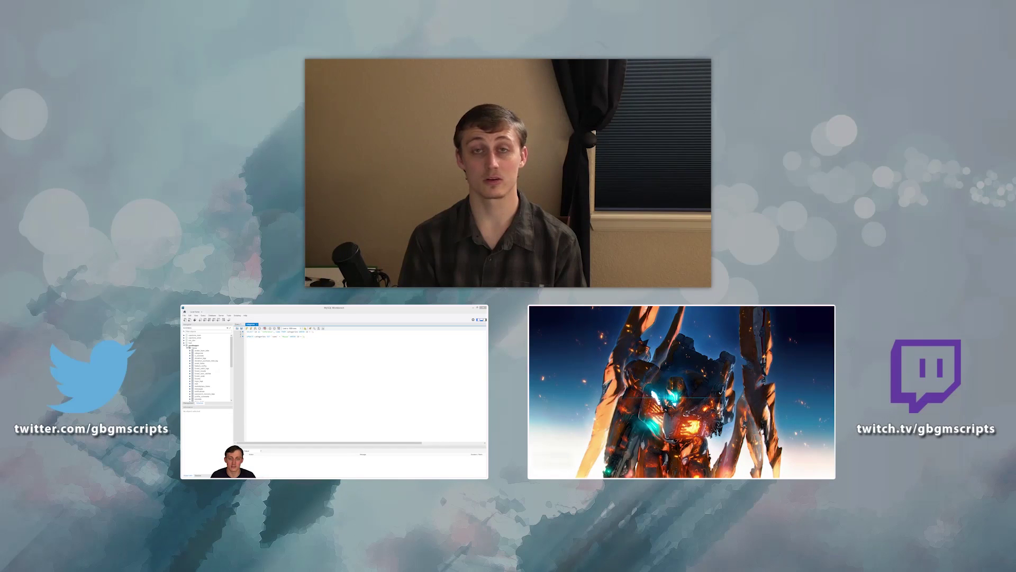
{"action": "left_click_drag", "start_coordinate": [656, 362], "coordinate": [687, 339]}
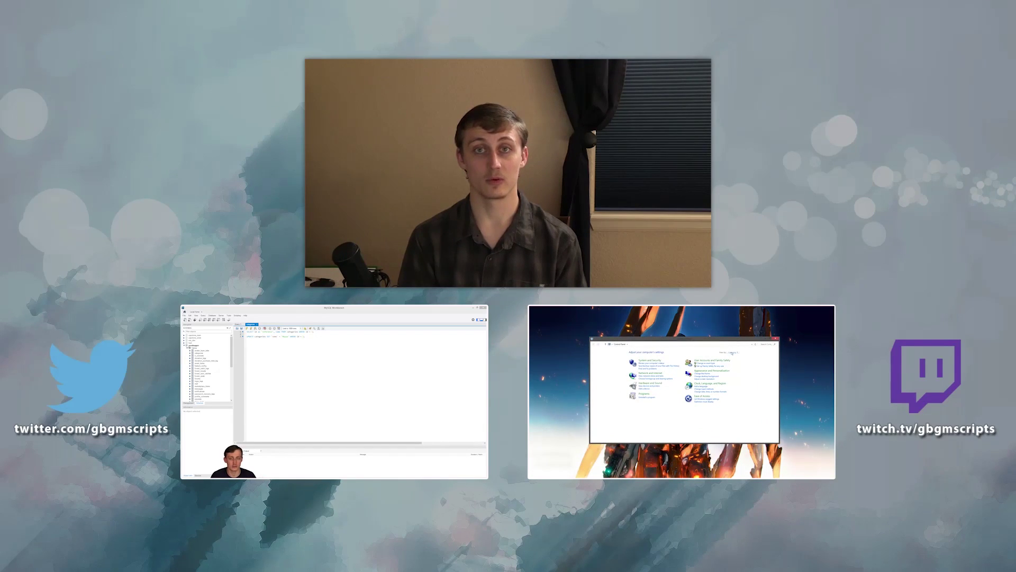
{"action": "left_click", "coordinate": [735, 353]}
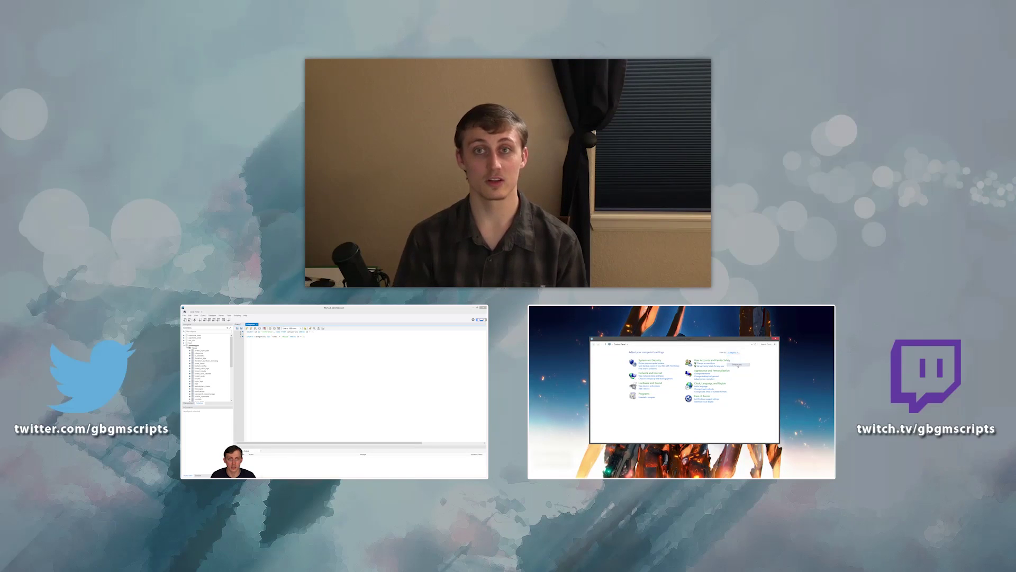
{"action": "left_click", "coordinate": [736, 364]}
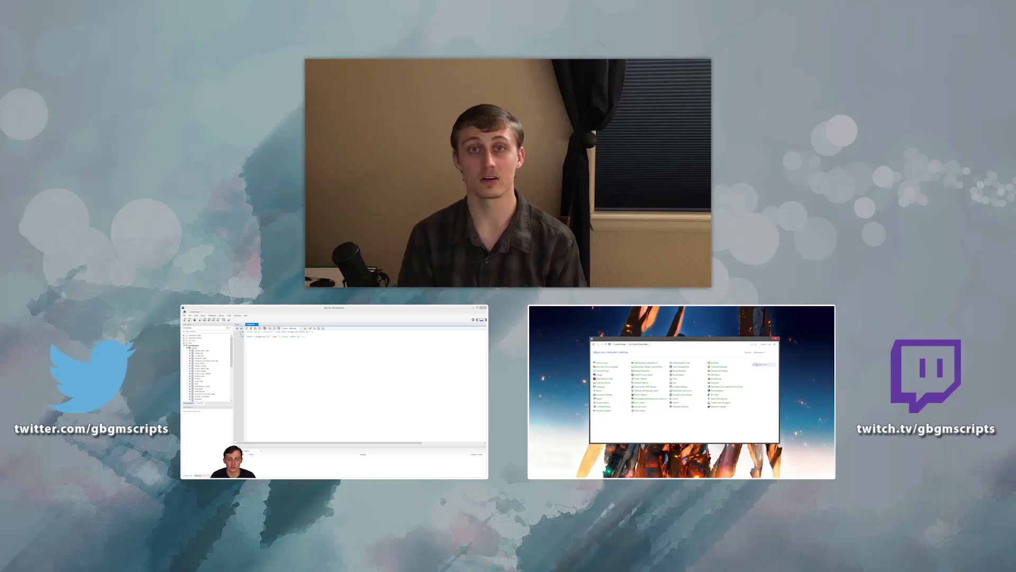